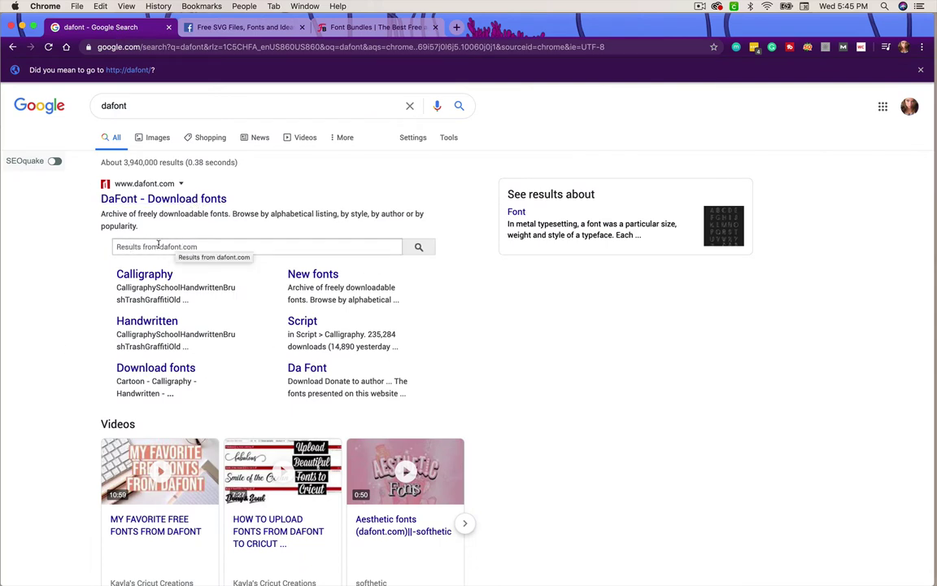
Search dafont.com for 'i love glitter' using the site-search box under the DaFont result
{"action": "left_click", "coordinate": [159, 246]}
{"action": "type", "text": "i love glitter"}
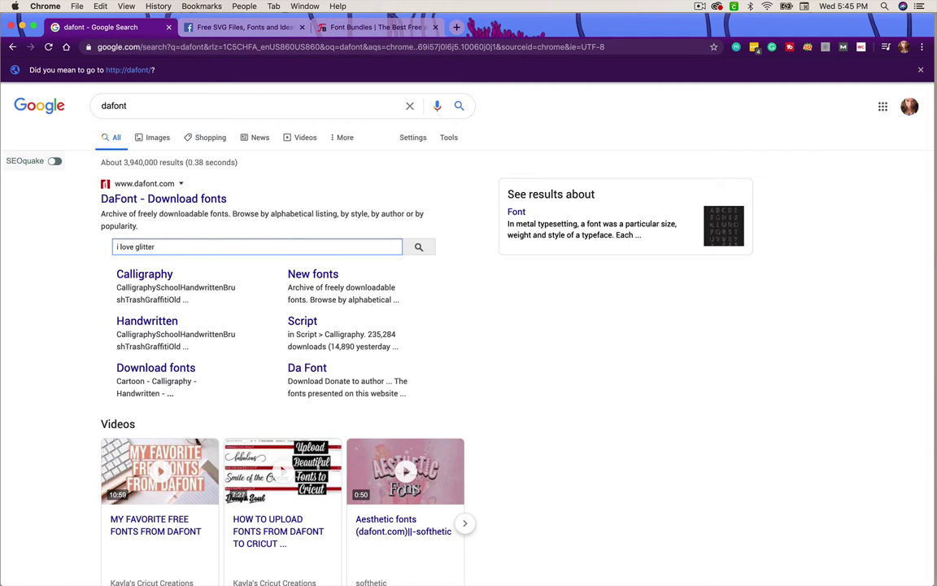
{"action": "key", "text": "Return"}
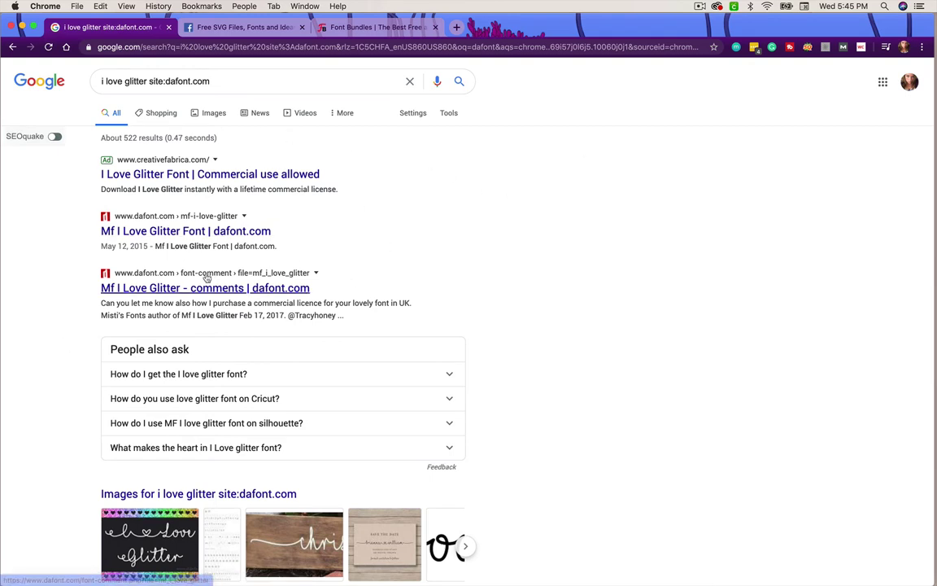
Open the Mf I Love Glitter font page and preview the custom text 'kg font'
{"action": "left_click", "coordinate": [148, 232]}
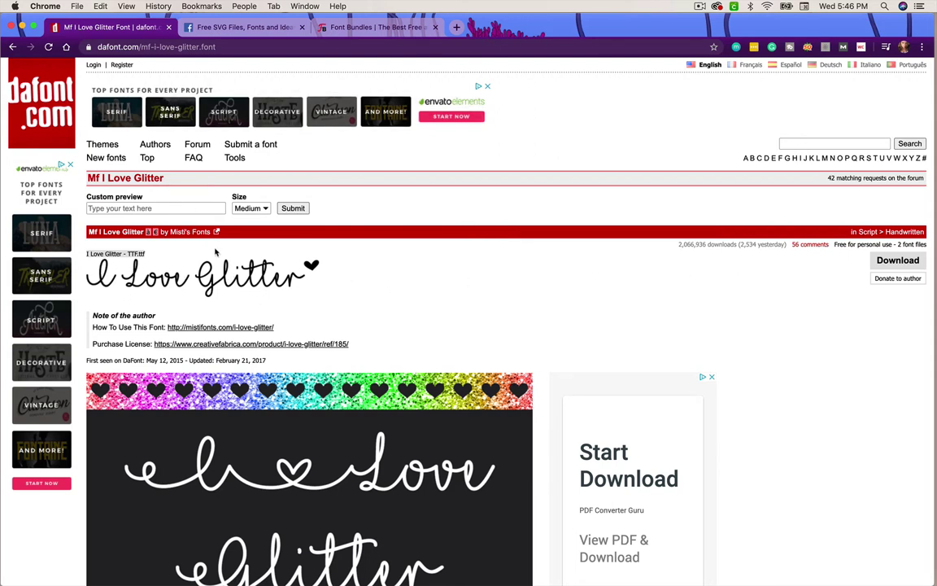
{"action": "left_click", "coordinate": [132, 206]}
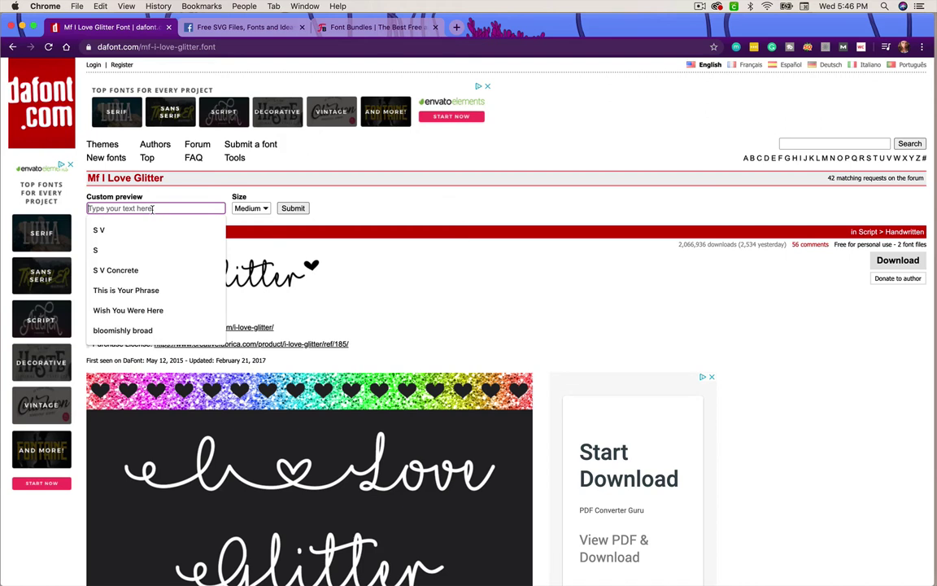
{"action": "type", "text": "kg f"}
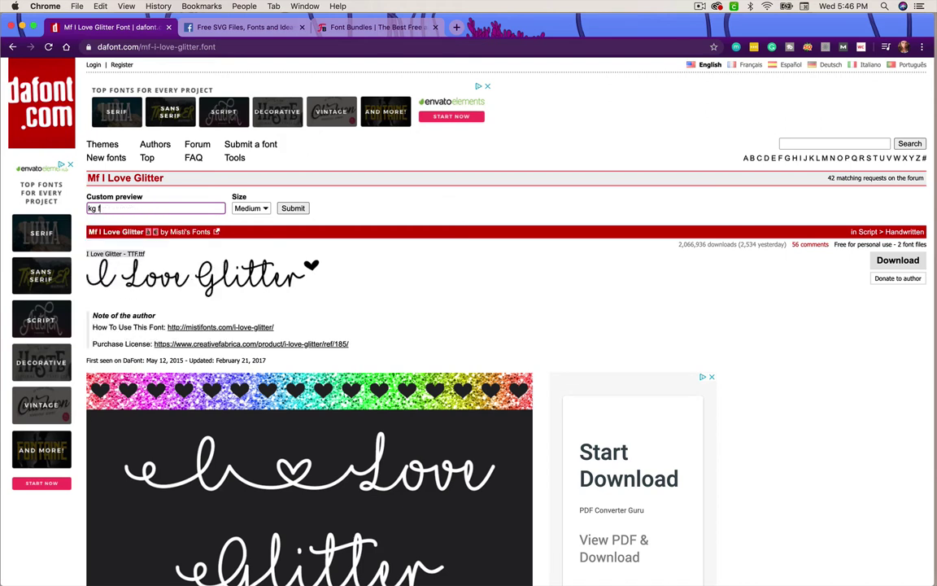
{"action": "type", "text": "ont"}
{"action": "key", "text": "Return"}
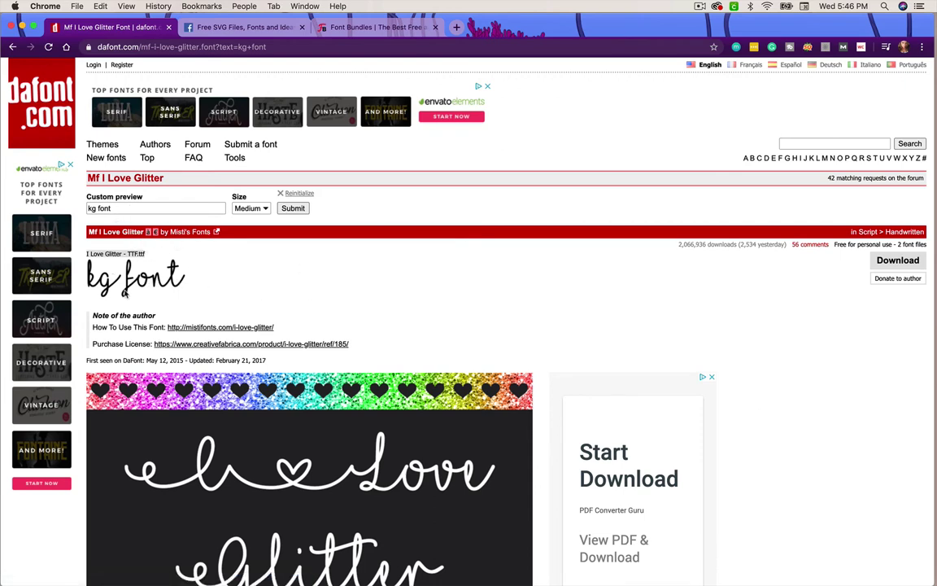
Change the preview text to 'Mother' and show it at Large size
{"action": "left_click_drag", "start_coordinate": [130, 206], "coordinate": [81, 206]}
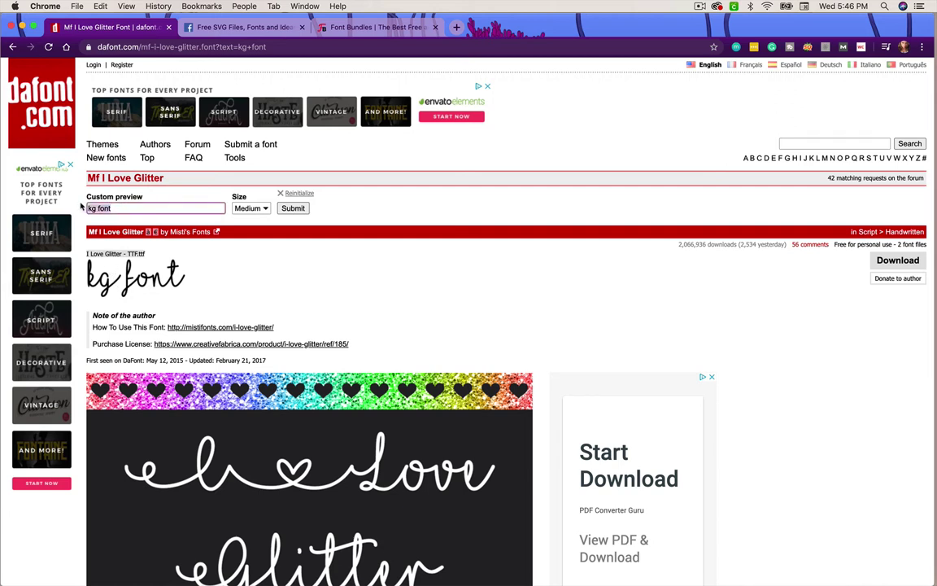
{"action": "type", "text": "Mother"}
{"action": "left_click", "coordinate": [248, 208]}
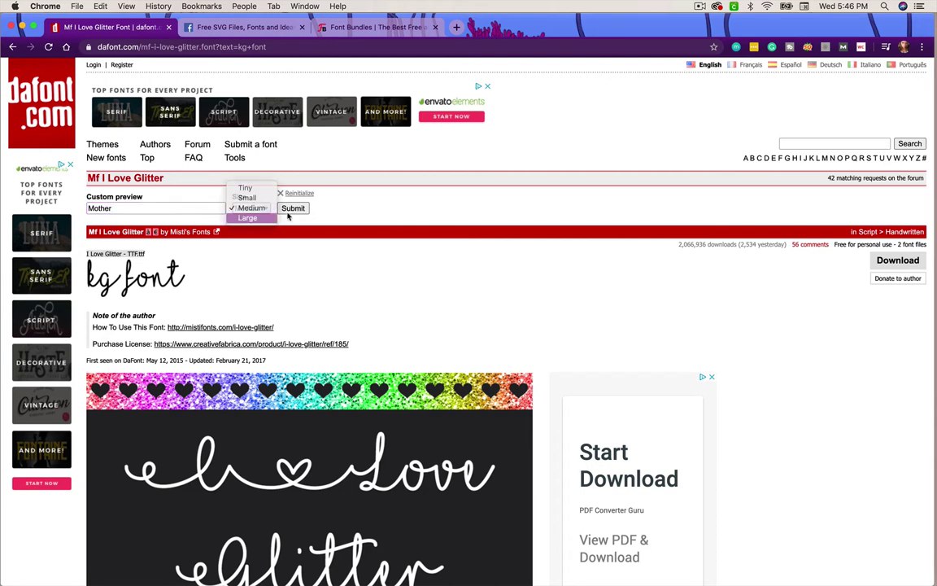
{"action": "left_click", "coordinate": [293, 208]}
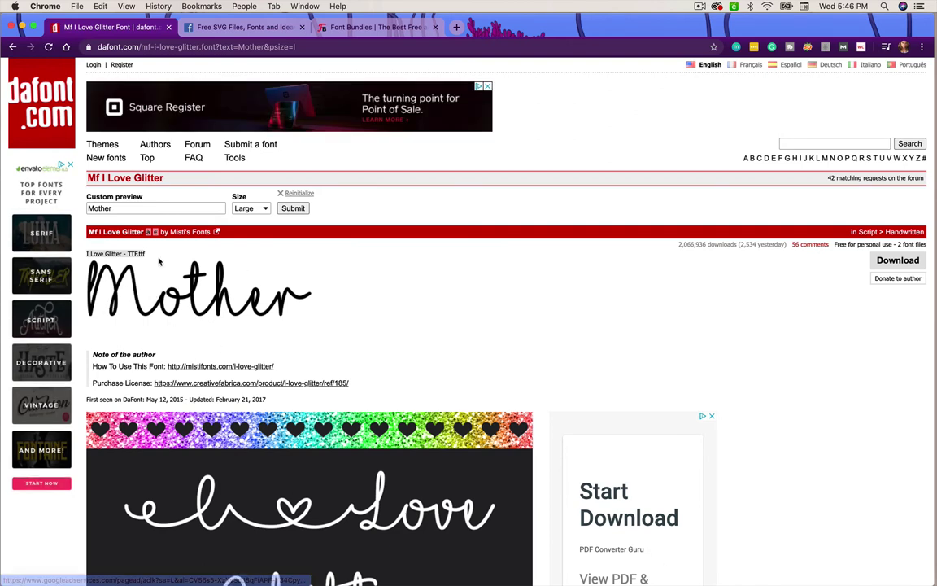
{"action": "scroll", "coordinate": [300, 423], "scroll_direction": "down", "scroll_amount": 3}
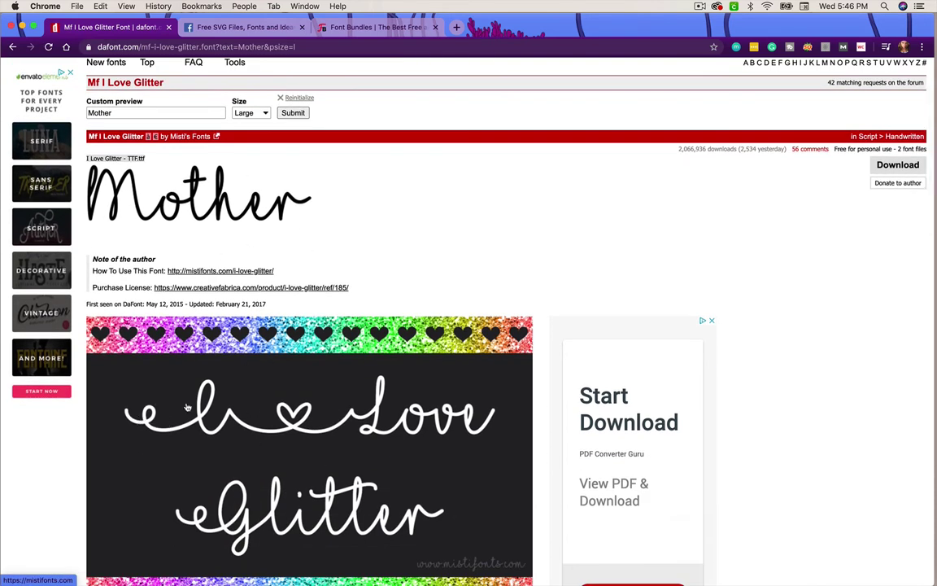
{"action": "scroll", "coordinate": [352, 464], "scroll_direction": "down", "scroll_amount": 10}
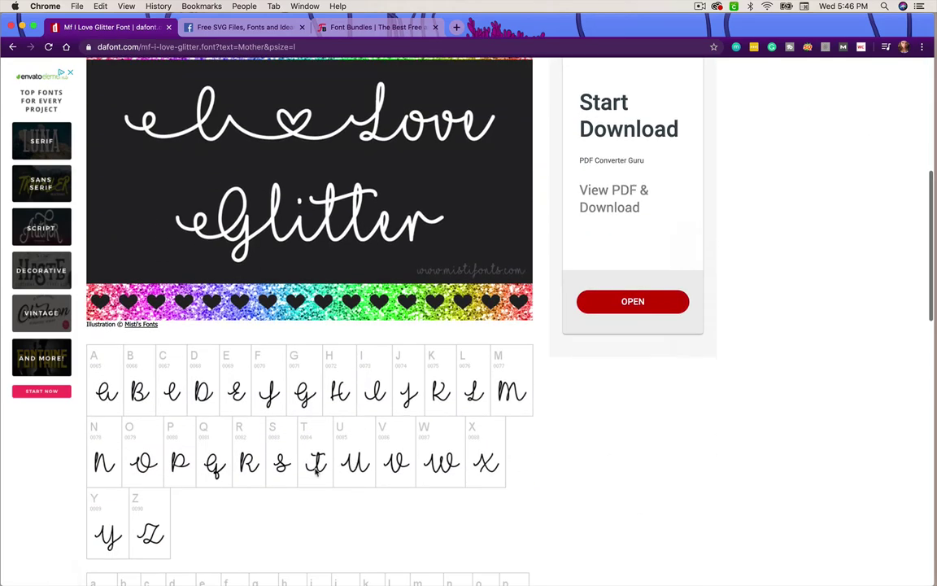
{"action": "scroll", "coordinate": [253, 485], "scroll_direction": "down", "scroll_amount": 5}
{"action": "scroll", "coordinate": [228, 487], "scroll_direction": "down", "scroll_amount": 5}
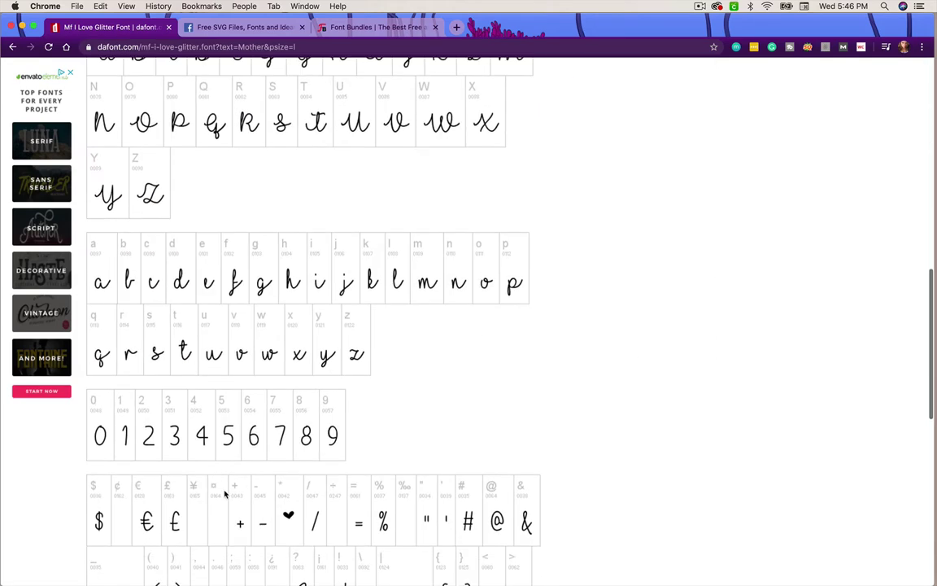
{"action": "scroll", "coordinate": [314, 517], "scroll_direction": "down", "scroll_amount": 5}
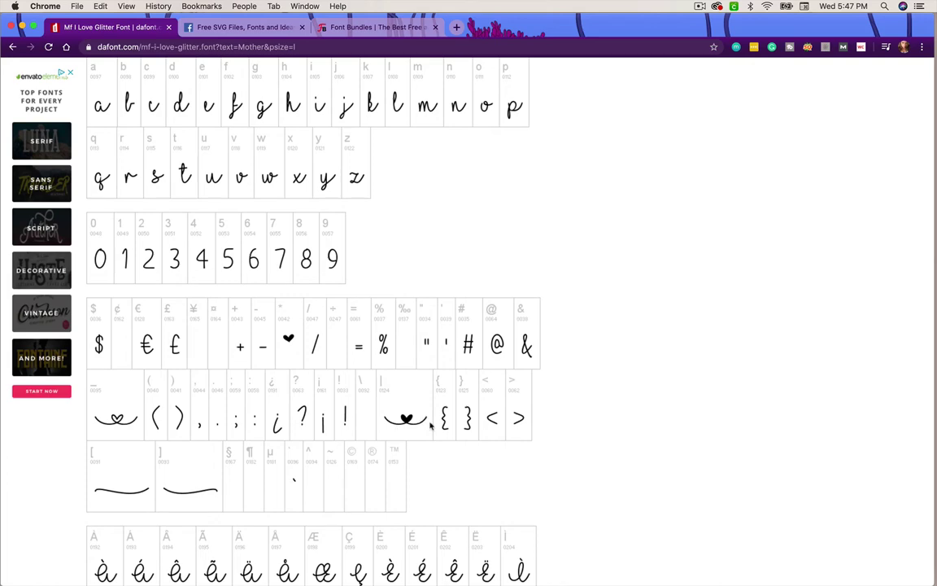
{"action": "scroll", "coordinate": [391, 396], "scroll_direction": "up", "scroll_amount": 5}
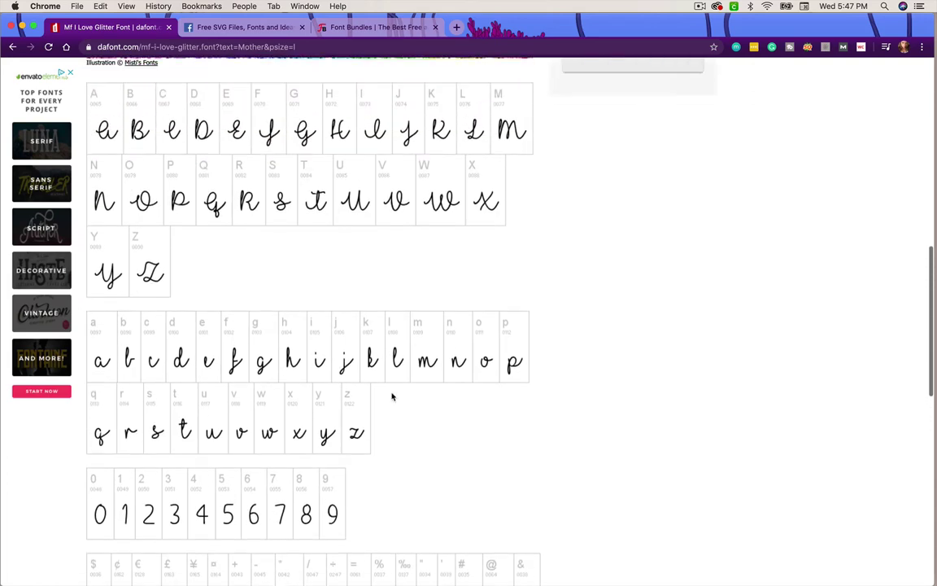
{"action": "scroll", "coordinate": [391, 396], "scroll_direction": "down", "scroll_amount": 10}
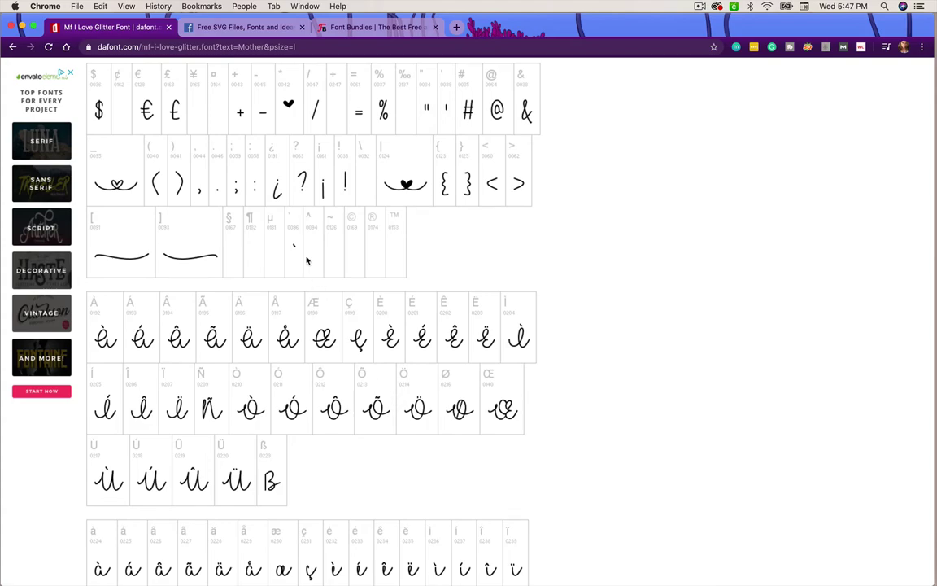
{"action": "scroll", "coordinate": [307, 260], "scroll_direction": "up", "scroll_amount": 3}
{"action": "scroll", "coordinate": [442, 383], "scroll_direction": "up", "scroll_amount": 10}
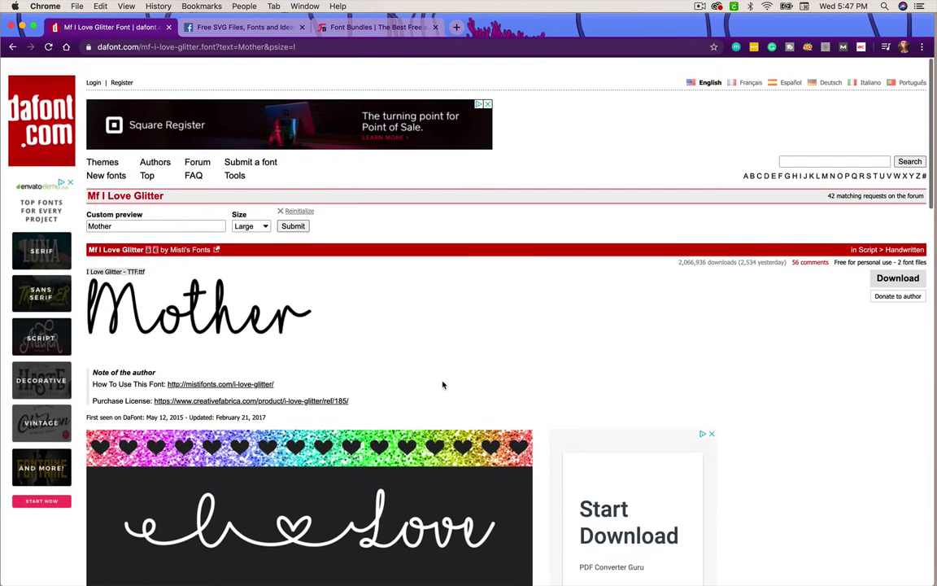
Search DaFont for 'kg penmenship'
{"action": "left_click", "coordinate": [793, 144]}
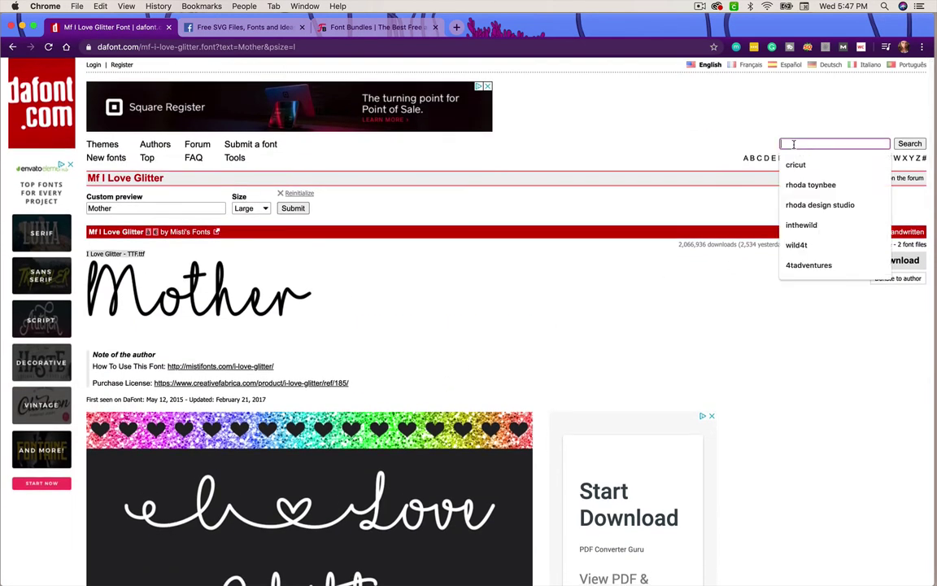
{"action": "type", "text": "kg penmenship"}
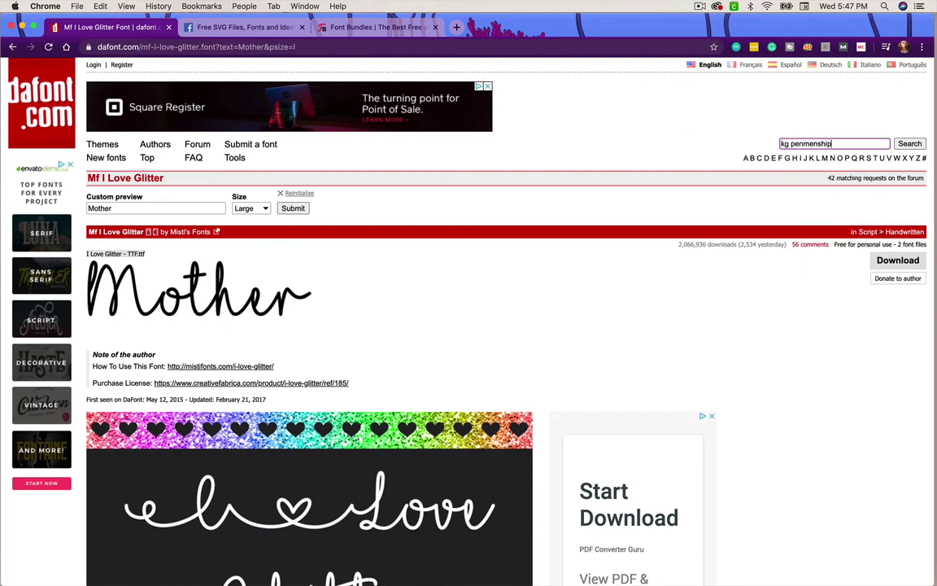
{"action": "key", "text": "Return"}
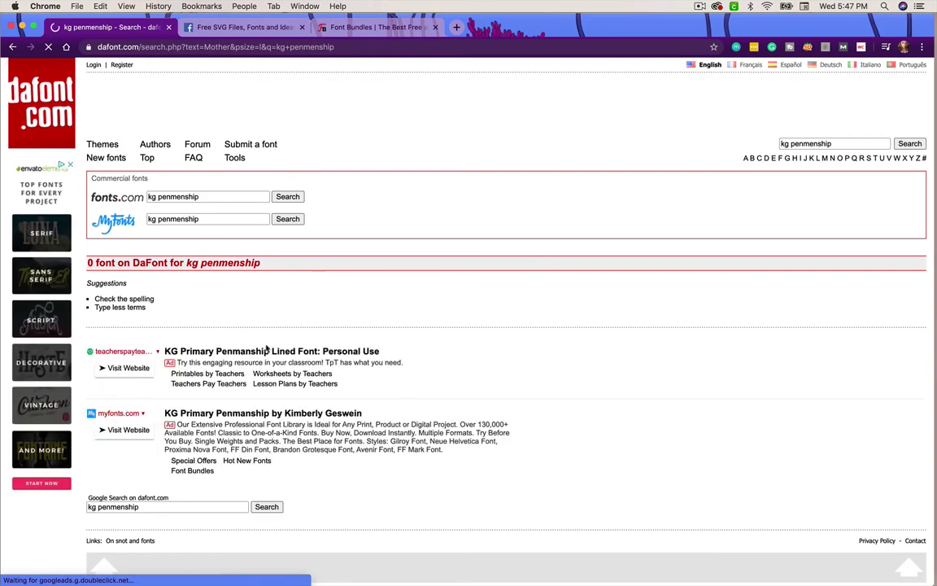
{"action": "left_click", "coordinate": [212, 196]}
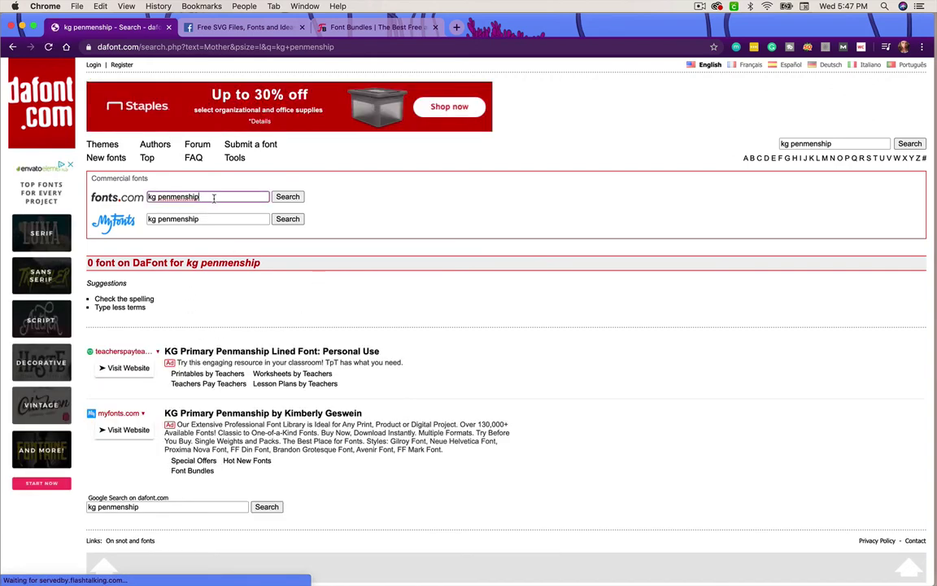
Replace the query with 'carrot cake', search again, and close the Envato ad tab
{"action": "left_click", "coordinate": [835, 143]}
{"action": "key", "text": "super+a"}
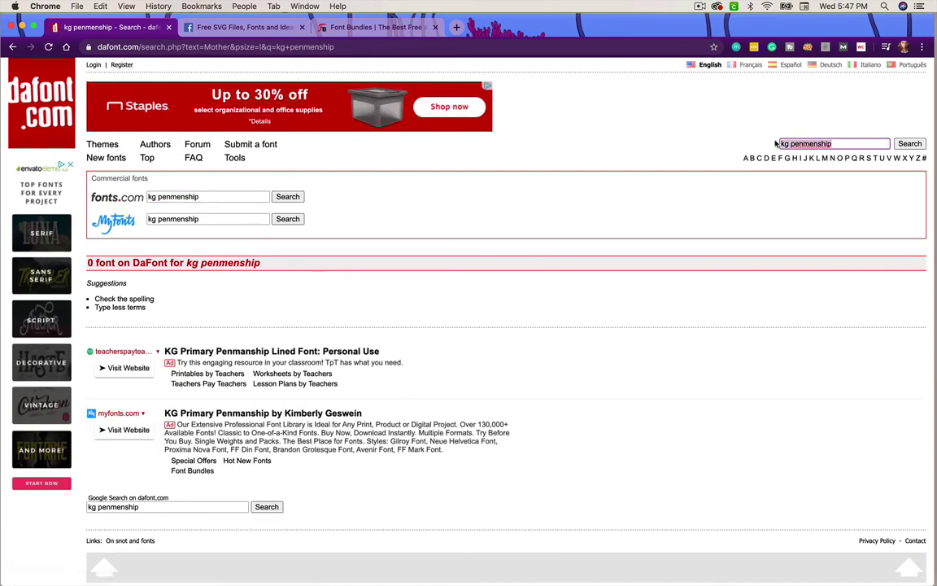
{"action": "type", "text": "carrot cake"}
{"action": "key", "text": "Return"}
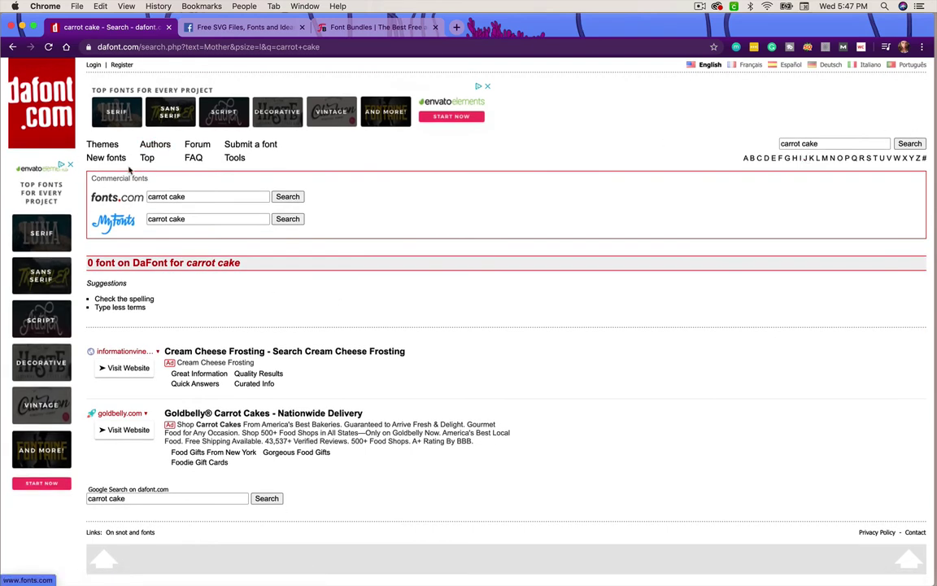
{"action": "left_click", "coordinate": [25, 244]}
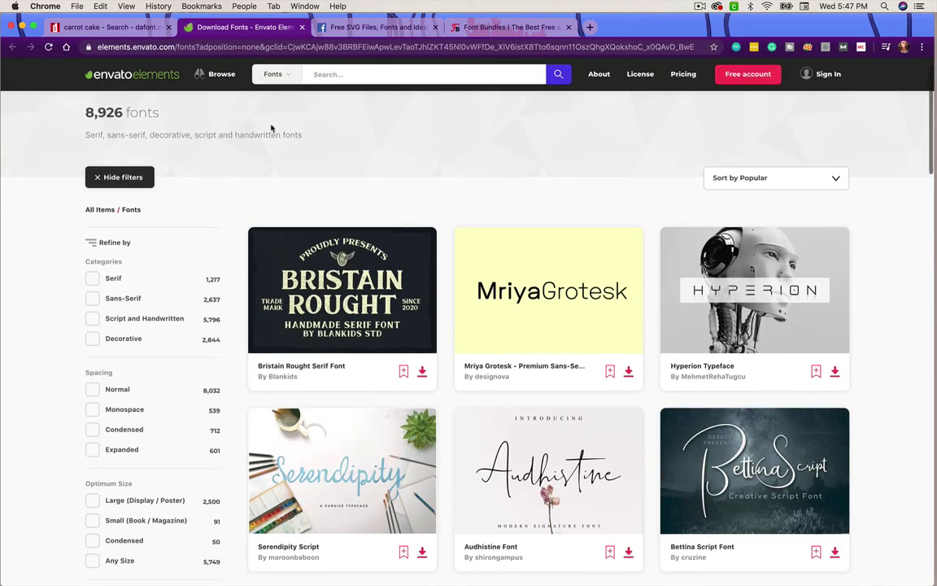
{"action": "left_click", "coordinate": [301, 28]}
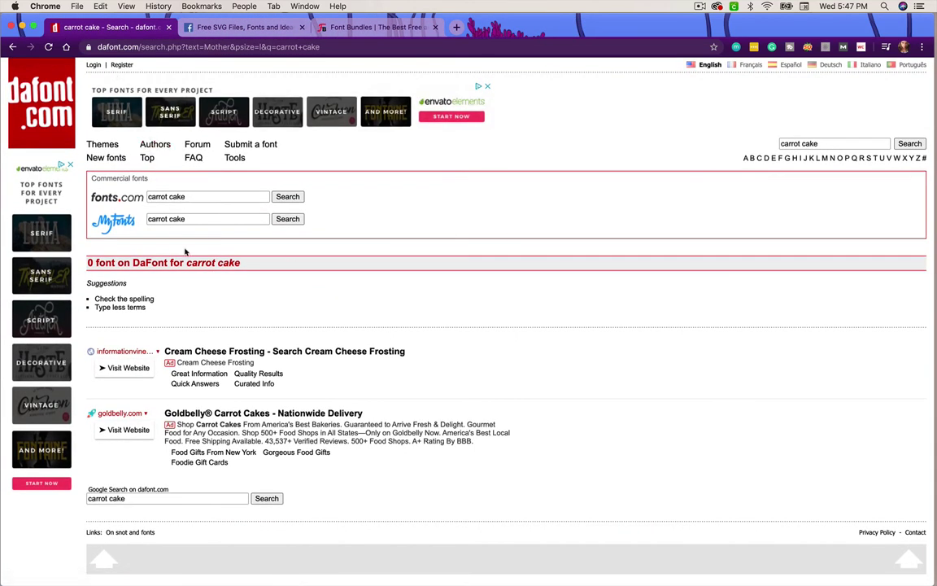
{"action": "left_click", "coordinate": [106, 157]}
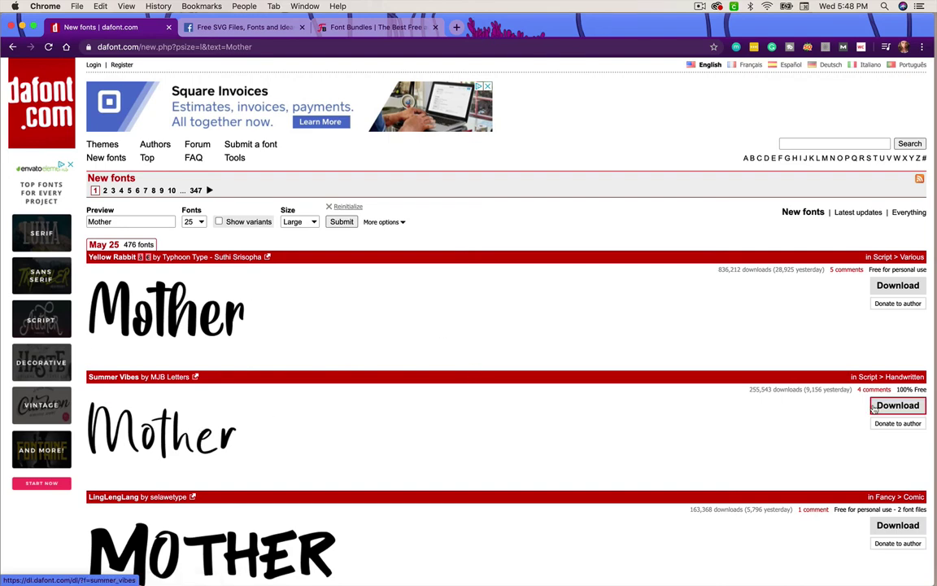
{"action": "scroll", "coordinate": [236, 402], "scroll_direction": "down", "scroll_amount": 5}
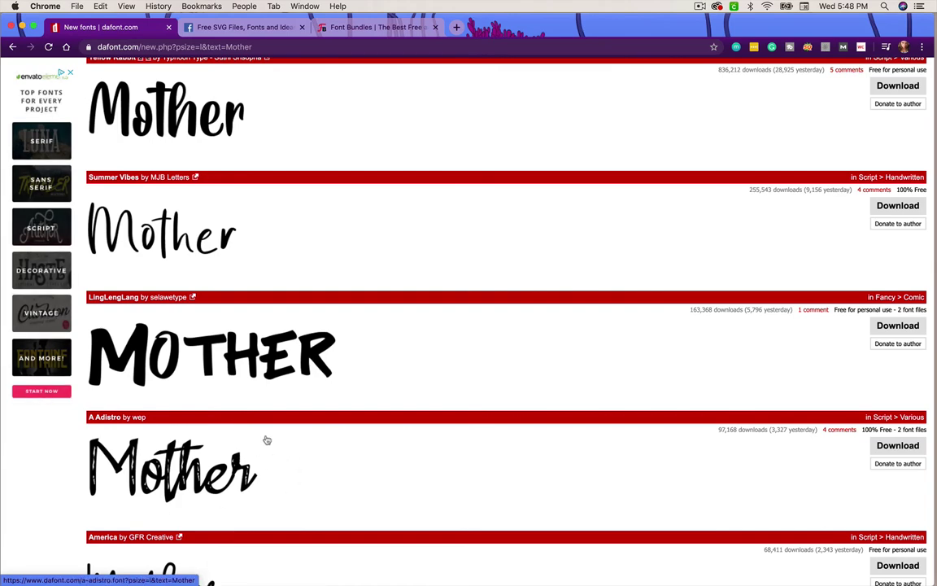
{"action": "left_click", "coordinate": [244, 349]}
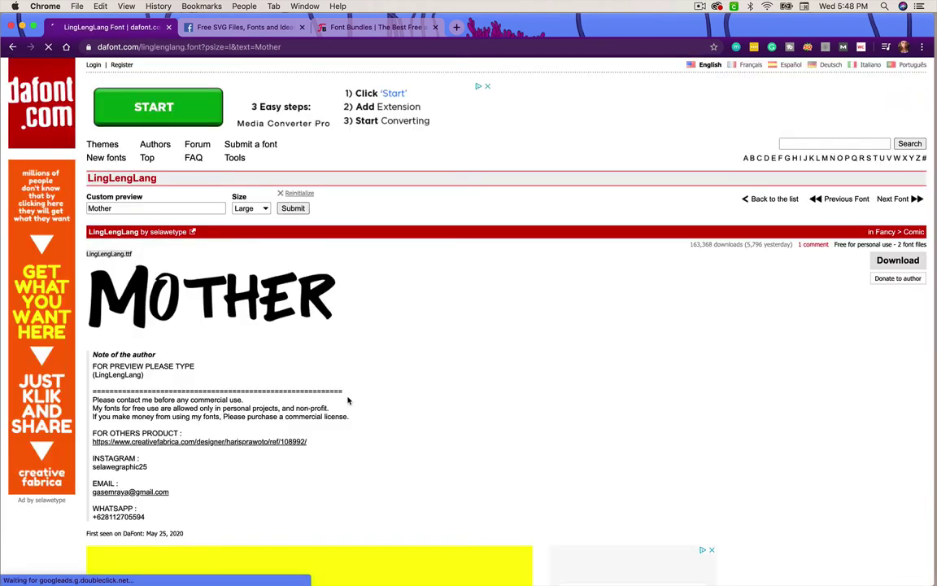
{"action": "scroll", "coordinate": [348, 398], "scroll_direction": "down", "scroll_amount": 5}
{"action": "scroll", "coordinate": [347, 400], "scroll_direction": "down", "scroll_amount": 10}
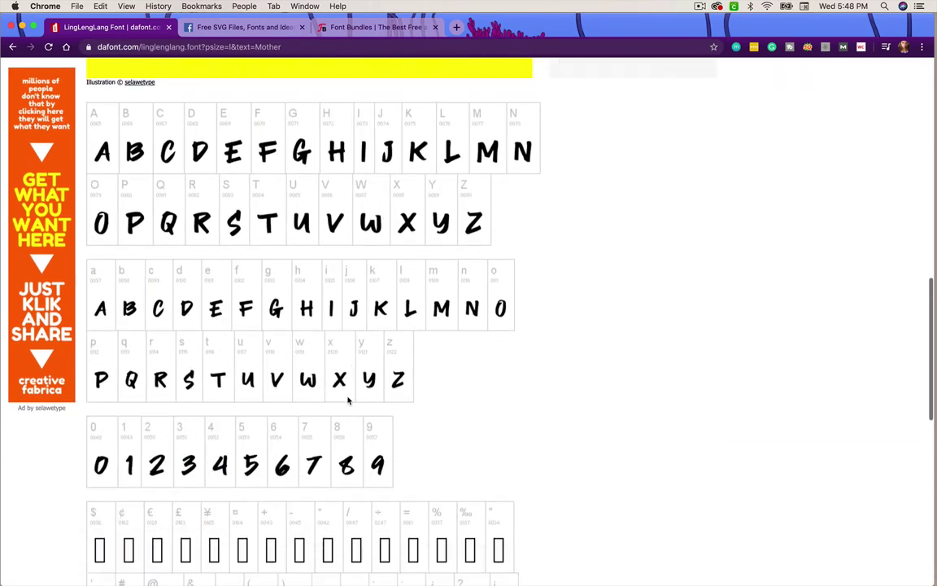
{"action": "scroll", "coordinate": [347, 398], "scroll_direction": "down", "scroll_amount": 4}
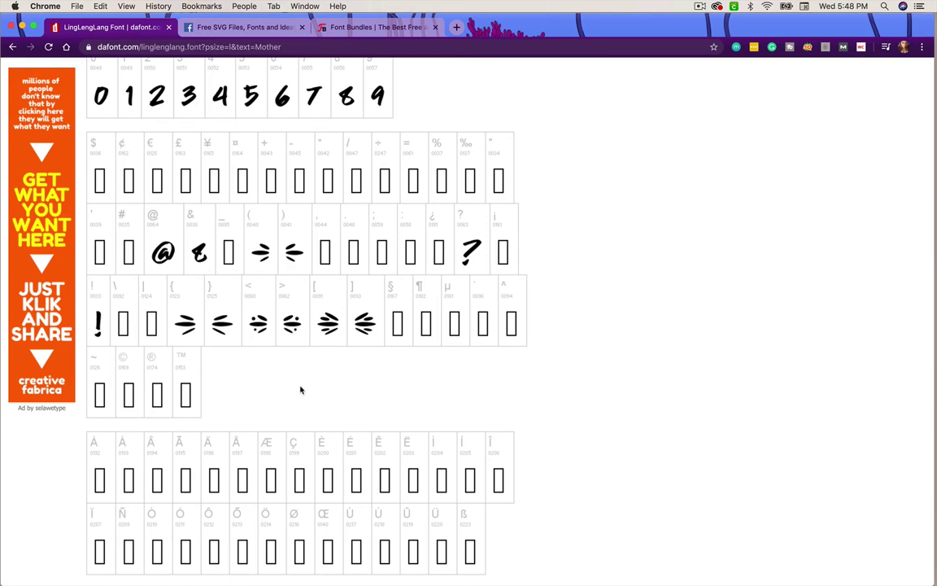
{"action": "scroll", "coordinate": [261, 470], "scroll_direction": "down", "scroll_amount": 3}
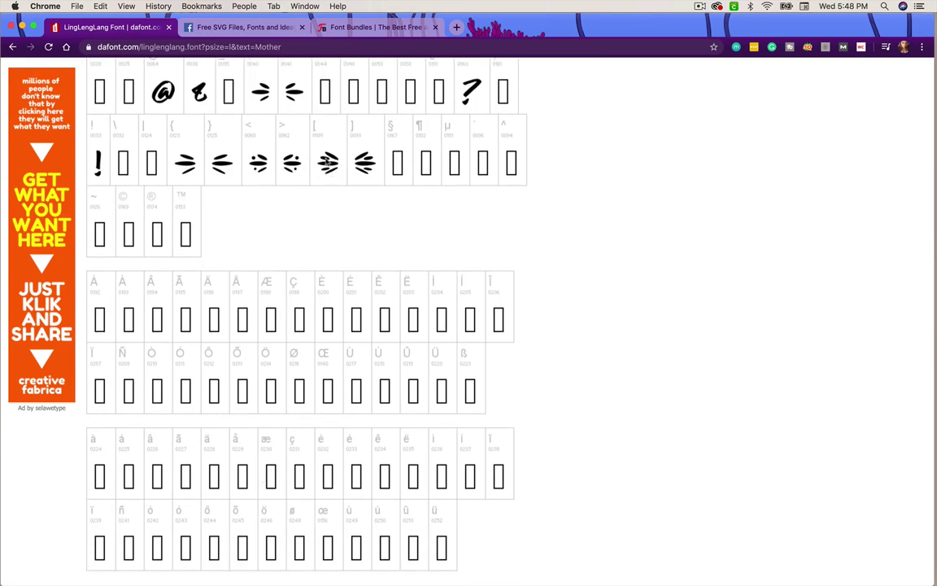
{"action": "scroll", "coordinate": [310, 228], "scroll_direction": "up", "scroll_amount": 10}
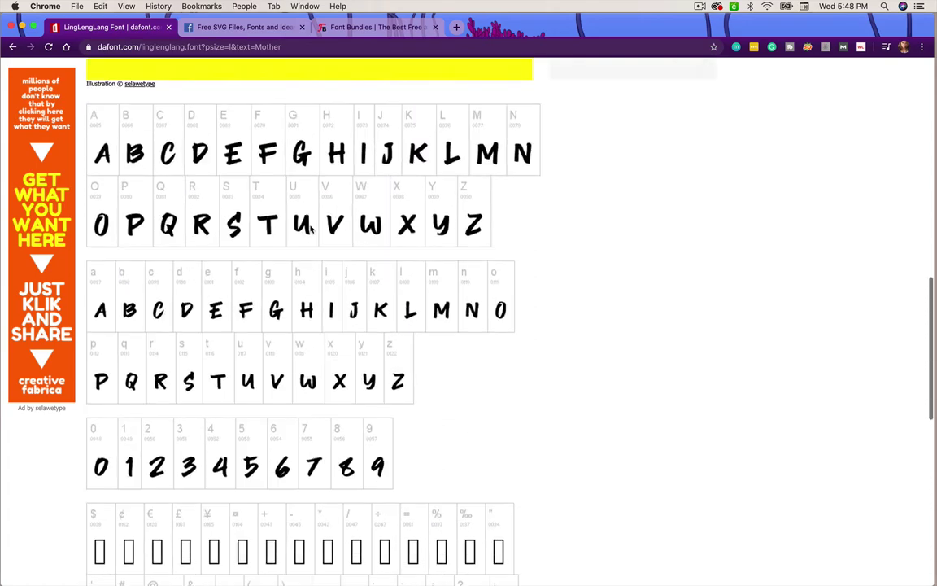
{"action": "scroll", "coordinate": [310, 229], "scroll_direction": "up", "scroll_amount": 10}
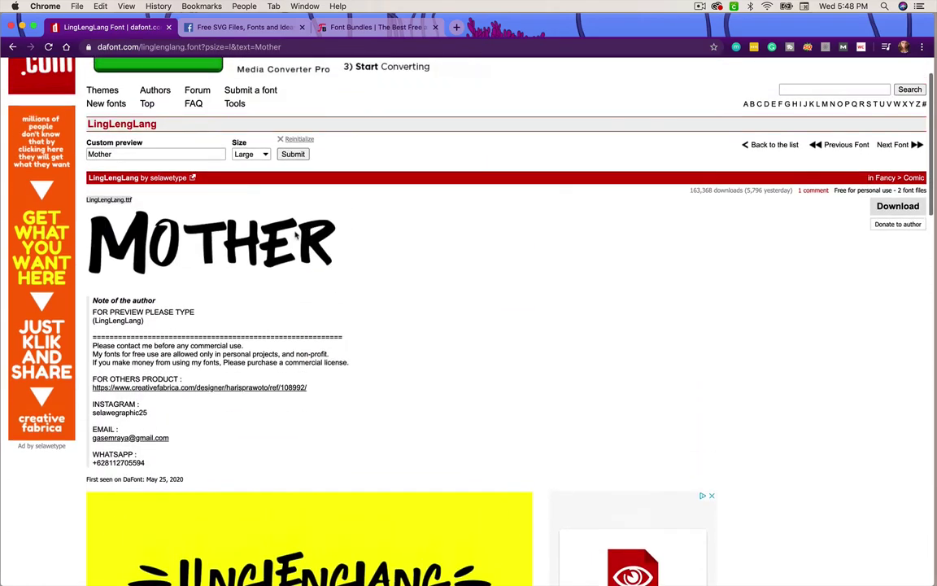
Replace the LingLengLang preview text 'Mother' with 'I Love Fonts ]' and apply it
{"action": "left_click", "coordinate": [174, 153]}
{"action": "left_click_drag", "start_coordinate": [167, 154], "coordinate": [87, 144]}
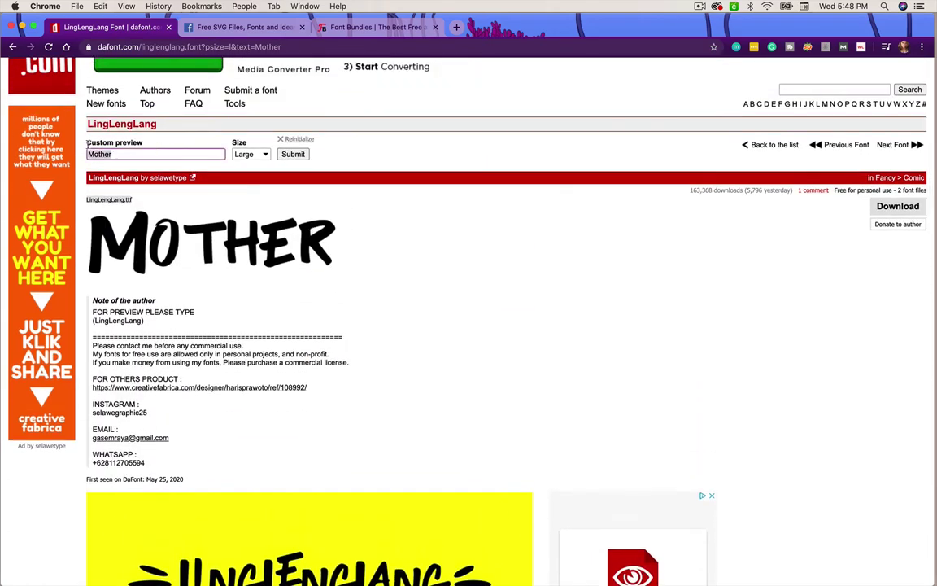
{"action": "key", "text": "BackSpace"}
{"action": "left_click", "coordinate": [293, 154]}
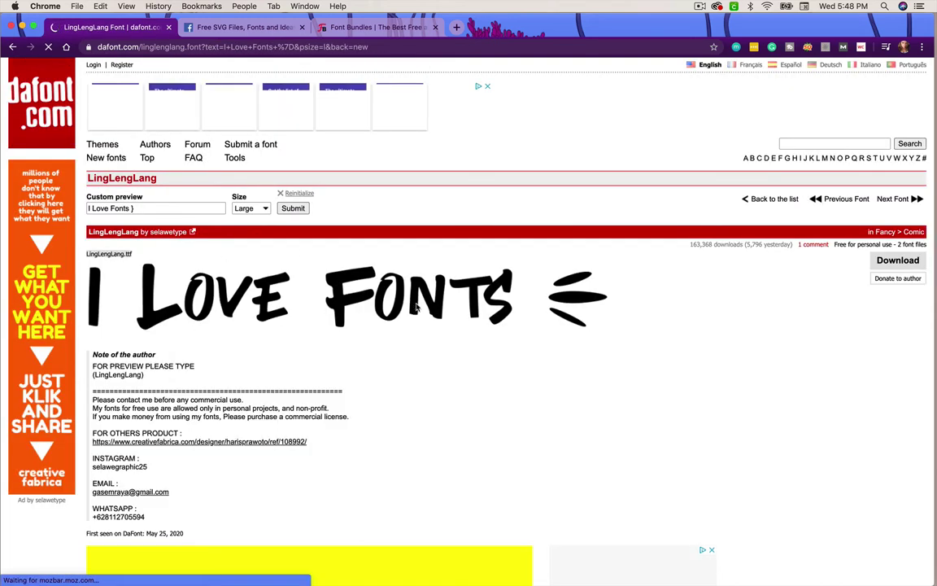
Delete the stray trailing character, reapply the preview, and switch to the Facebook craft group
{"action": "left_click", "coordinate": [141, 208]}
{"action": "key", "text": "BackSpace"}
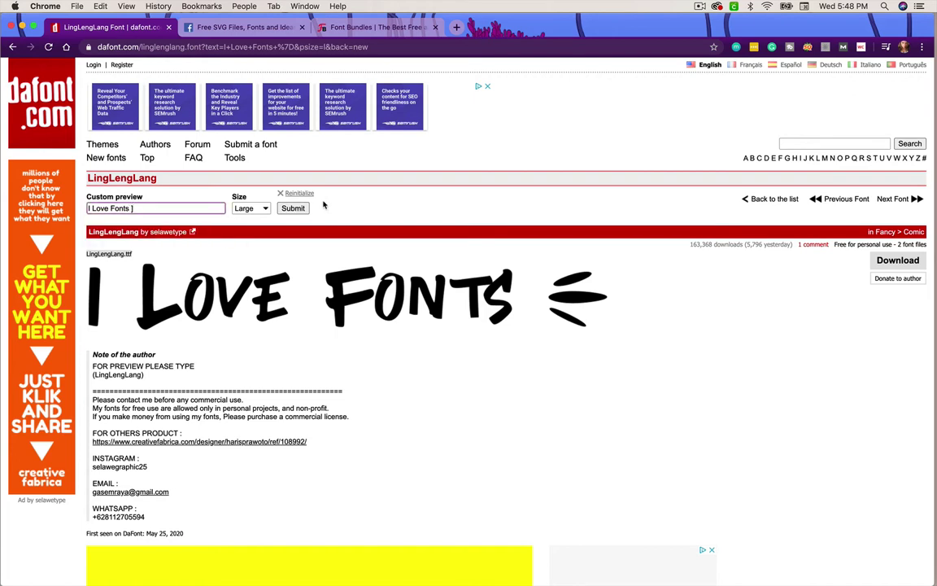
{"action": "left_click", "coordinate": [293, 208]}
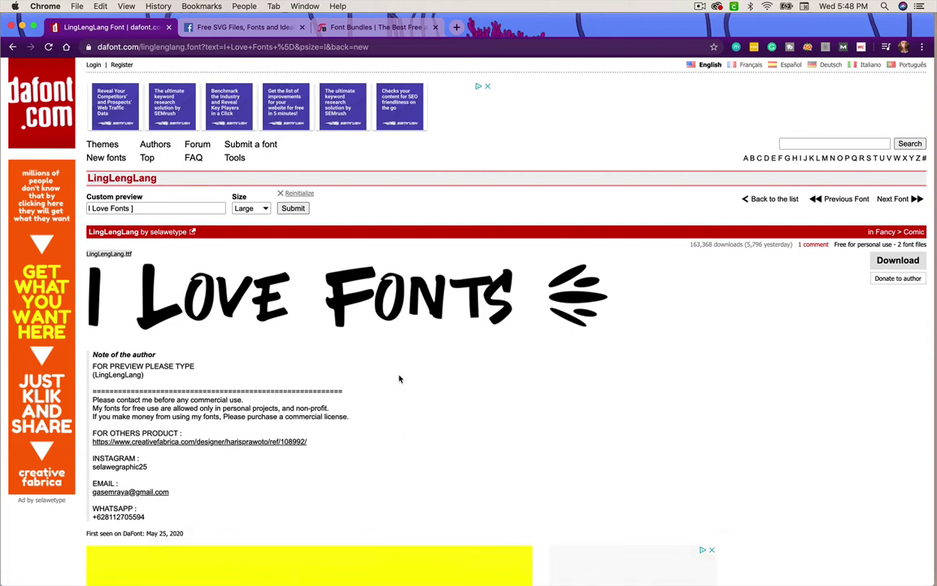
{"action": "left_click", "coordinate": [244, 27]}
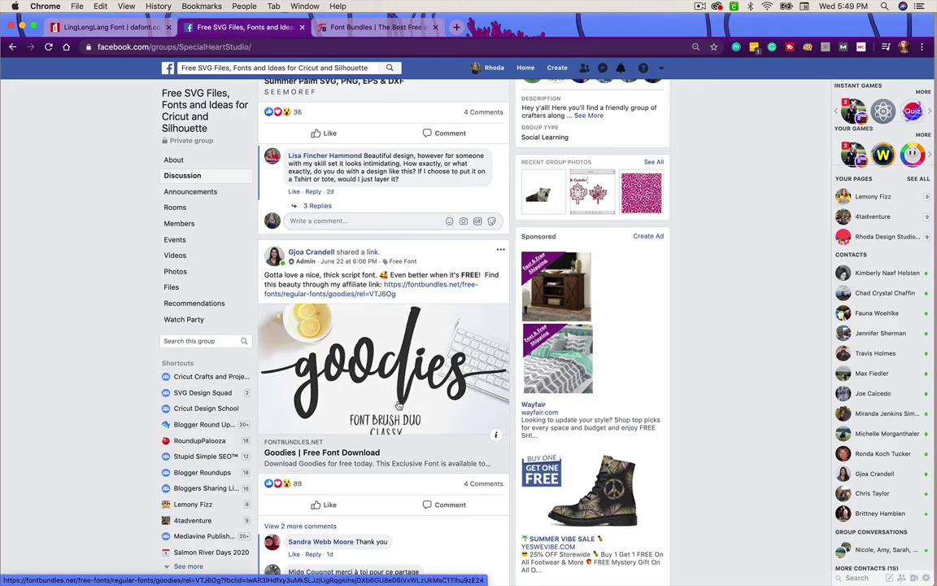
Compare the Facebook Goodies post with Font Bundles, then search Font Bundles for 'goodies'
{"action": "left_click", "coordinate": [377, 28]}
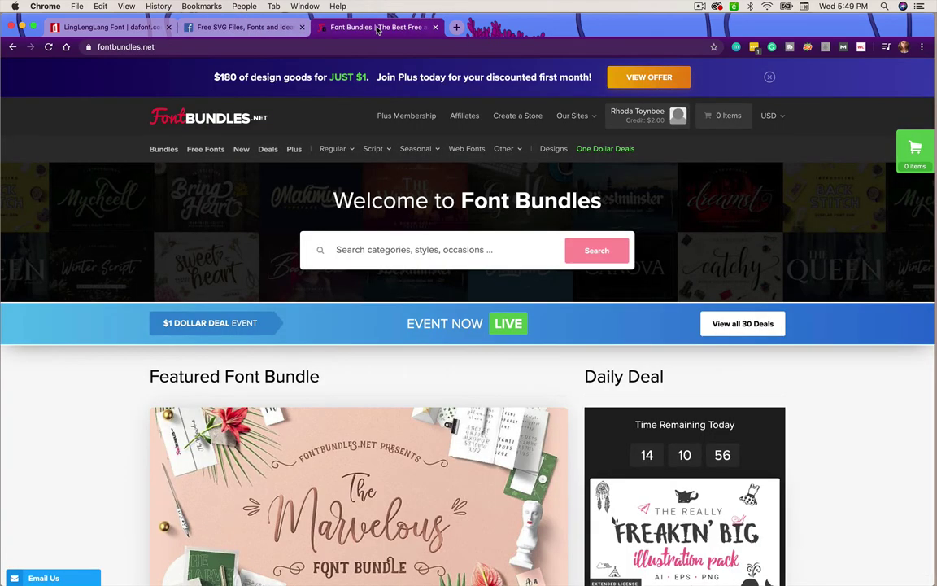
{"action": "left_click", "coordinate": [205, 27]}
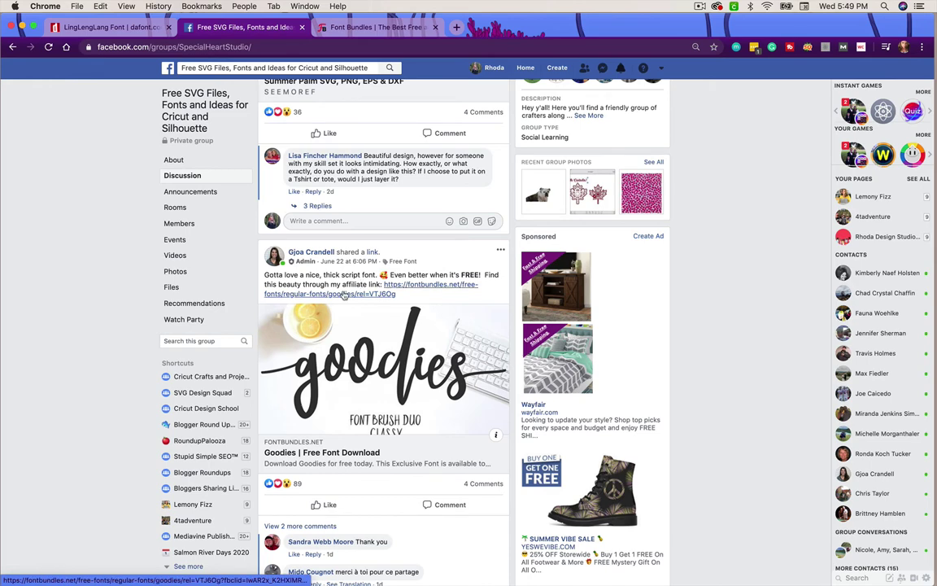
{"action": "left_click", "coordinate": [353, 29]}
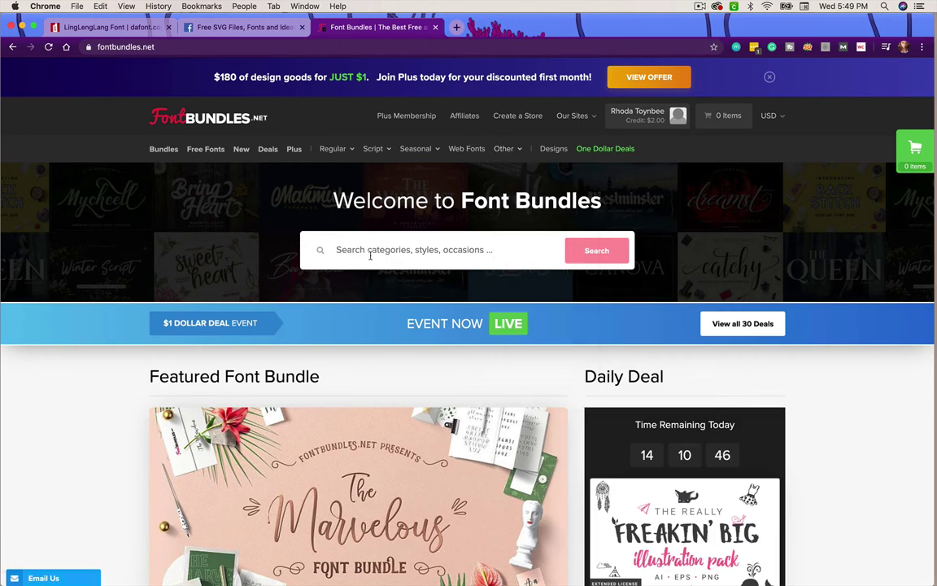
{"action": "left_click", "coordinate": [244, 28]}
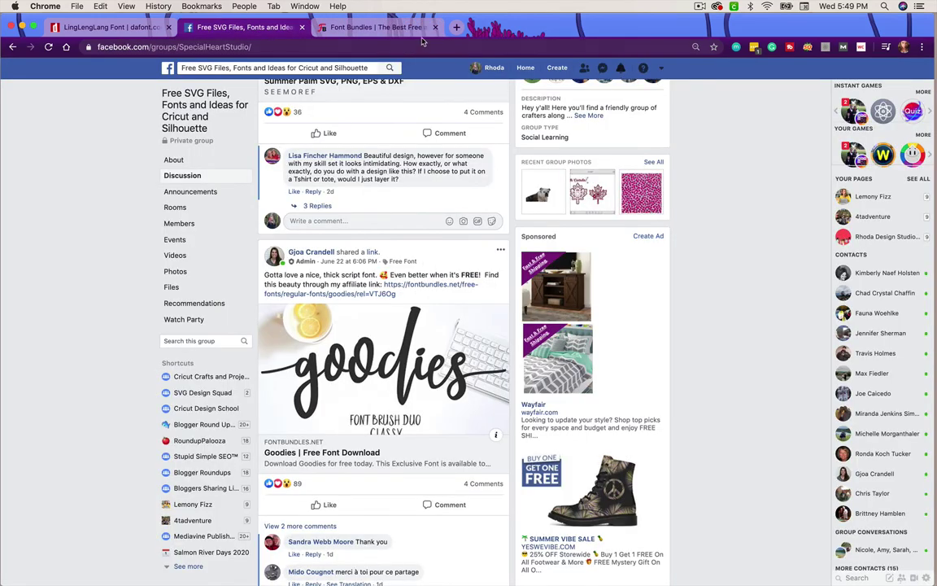
{"action": "left_click", "coordinate": [387, 27]}
{"action": "left_click", "coordinate": [389, 259]}
{"action": "type", "text": "goodie"}
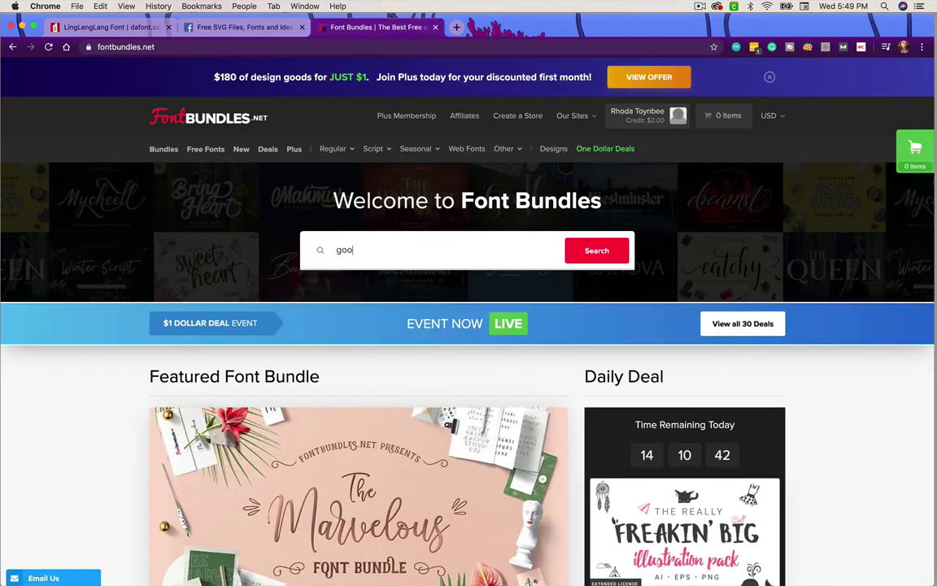
{"action": "type", "text": "s"}
{"action": "key", "text": "Return"}
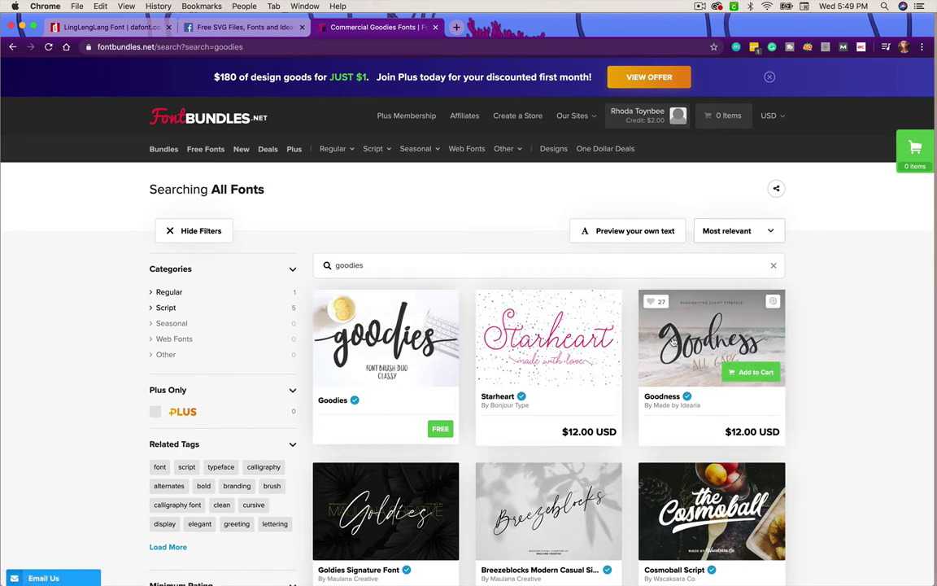
Open the free Goodies font result and download it with Download Free Now
{"action": "scroll", "coordinate": [570, 488], "scroll_direction": "down", "scroll_amount": 3}
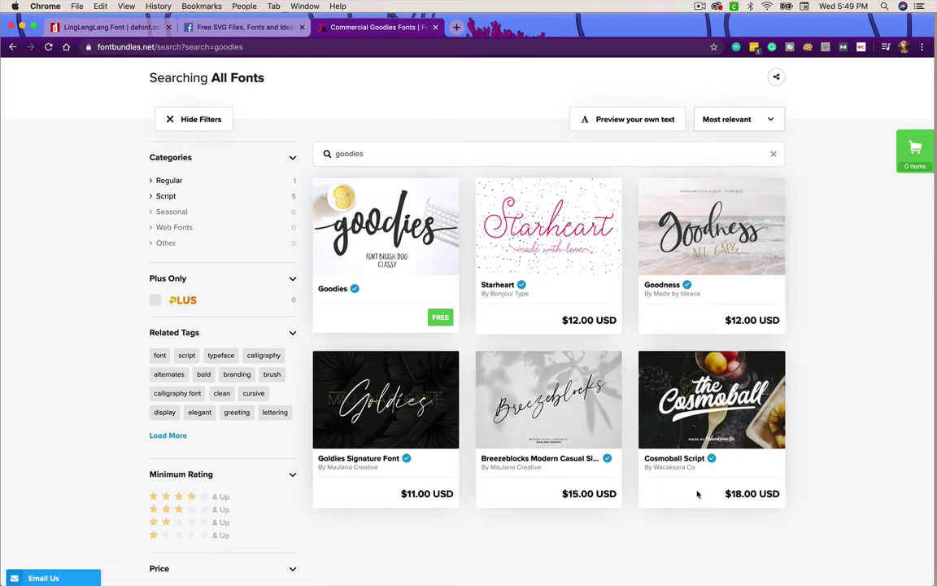
{"action": "left_click", "coordinate": [387, 233]}
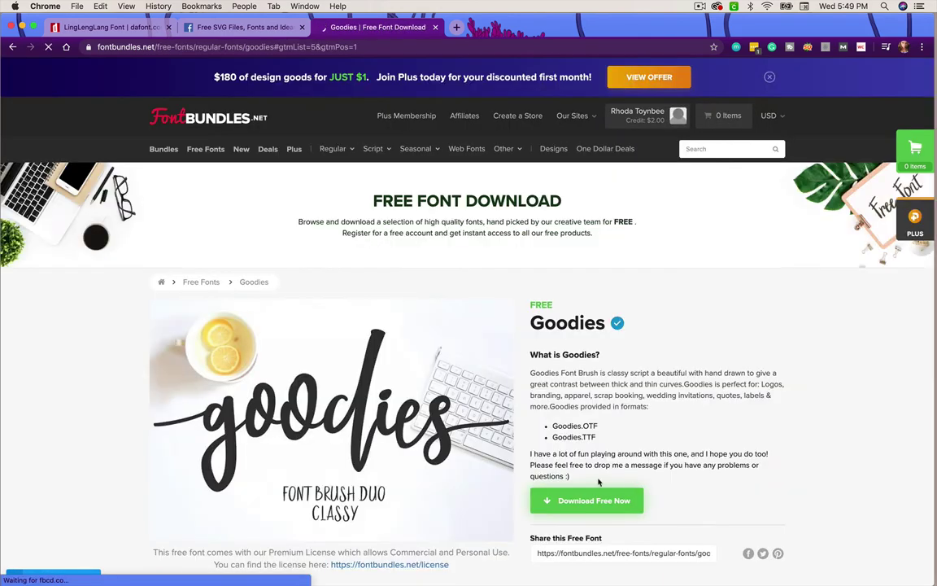
{"action": "left_click", "coordinate": [561, 500]}
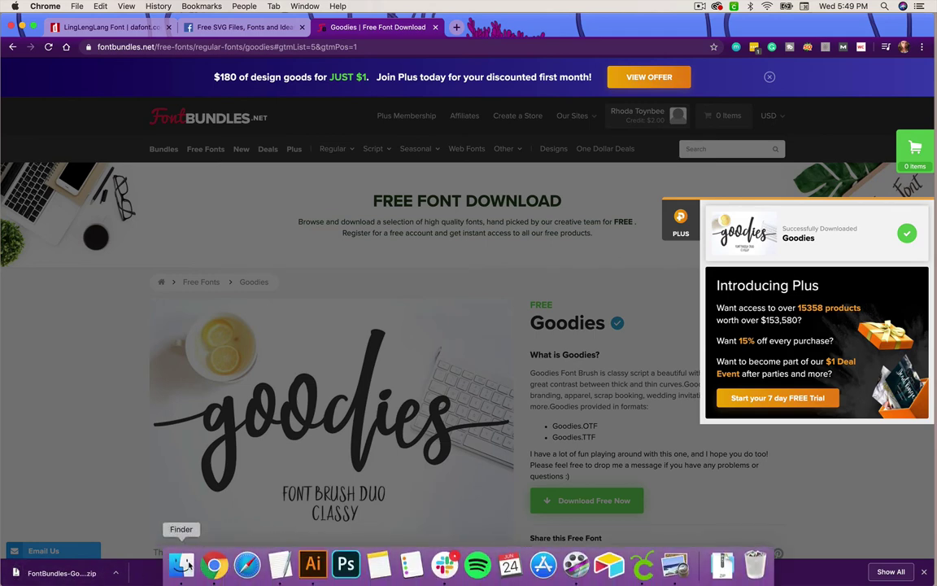
Unzip FontBundles-Goodies.zip in the Finder Downloads folder
{"action": "left_click", "coordinate": [183, 565]}
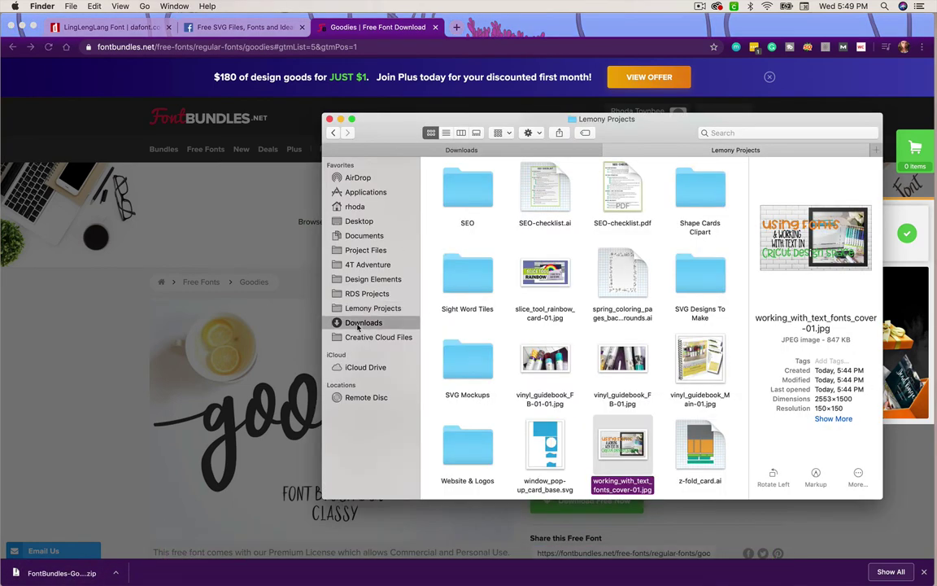
{"action": "left_click", "coordinate": [360, 322]}
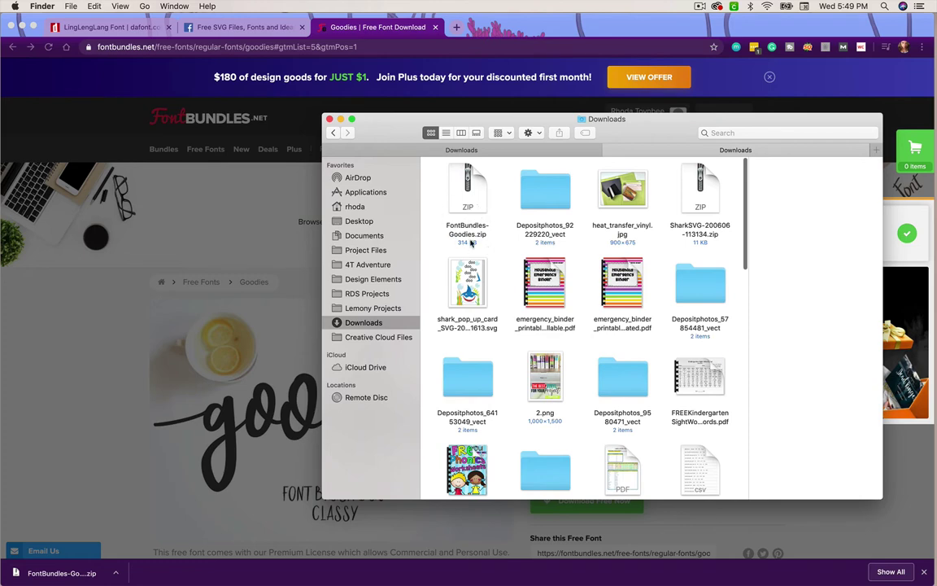
{"action": "double_click", "coordinate": [469, 204]}
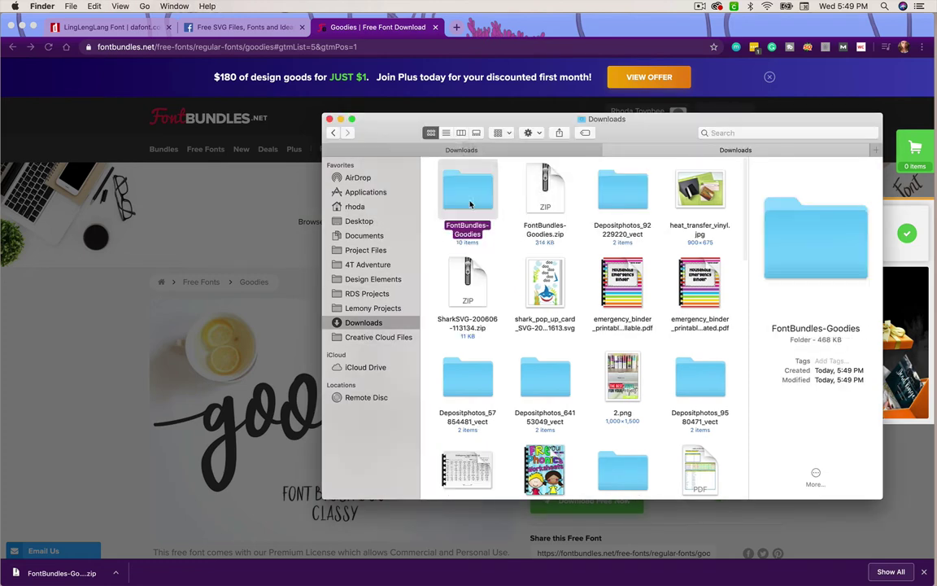
Move FontBundles-Goodies.zip to the Trash and open the extracted FontBundles-Goodies folder
{"action": "right_click", "coordinate": [538, 194]}
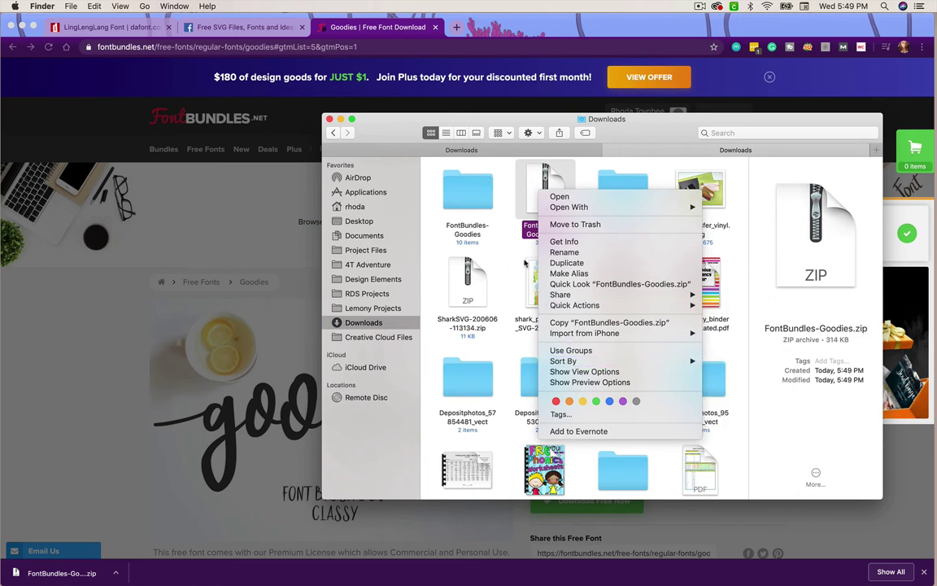
{"action": "left_click", "coordinate": [494, 193]}
{"action": "right_click", "coordinate": [488, 174]}
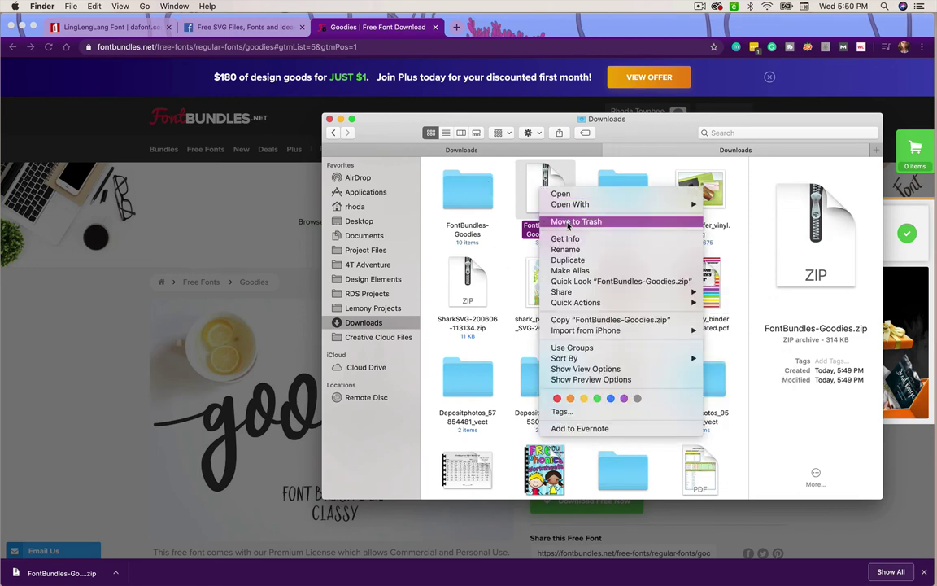
{"action": "left_click", "coordinate": [514, 216]}
{"action": "double_click", "coordinate": [451, 191]}
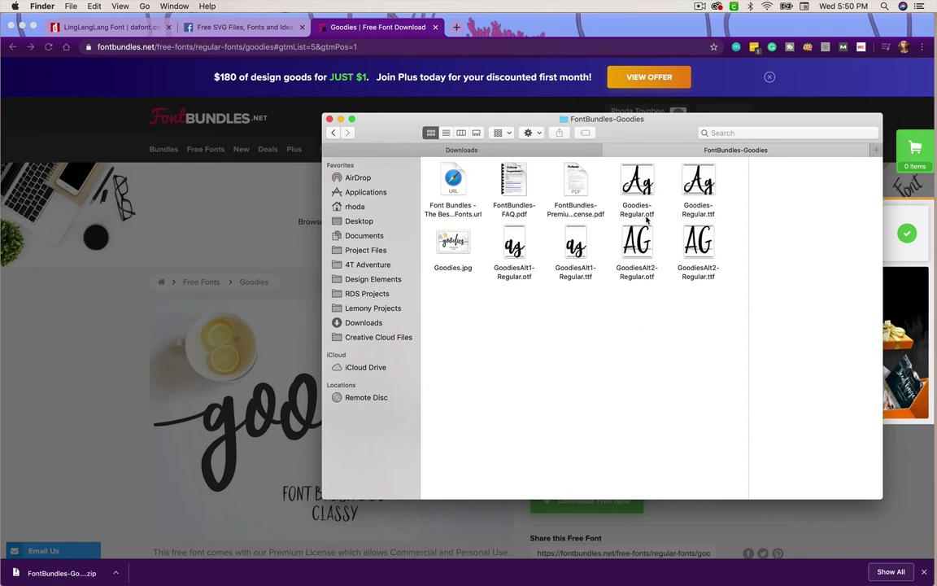
Google 'what does otf stand for' in a new browser tab
{"action": "left_click", "coordinate": [456, 27]}
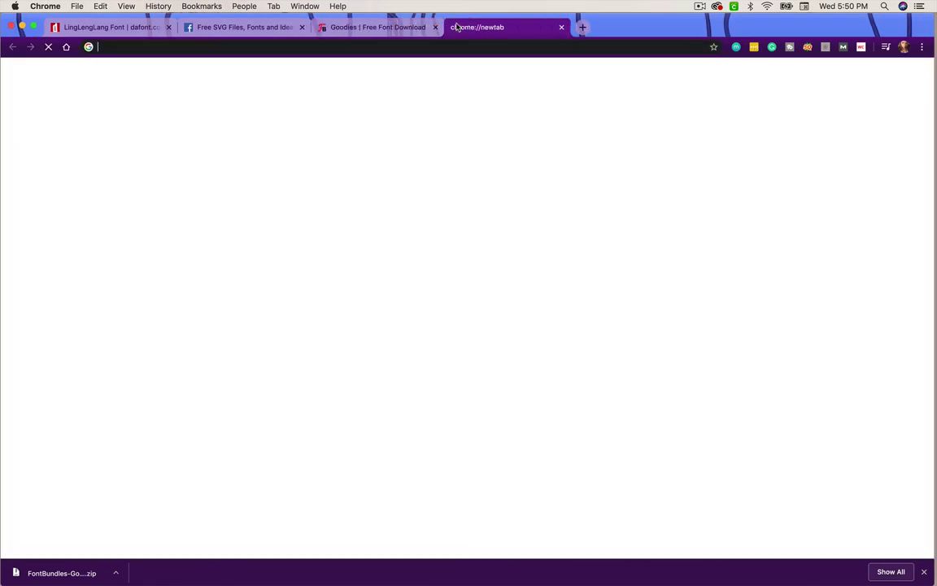
{"action": "type", "text": "what does ot"}
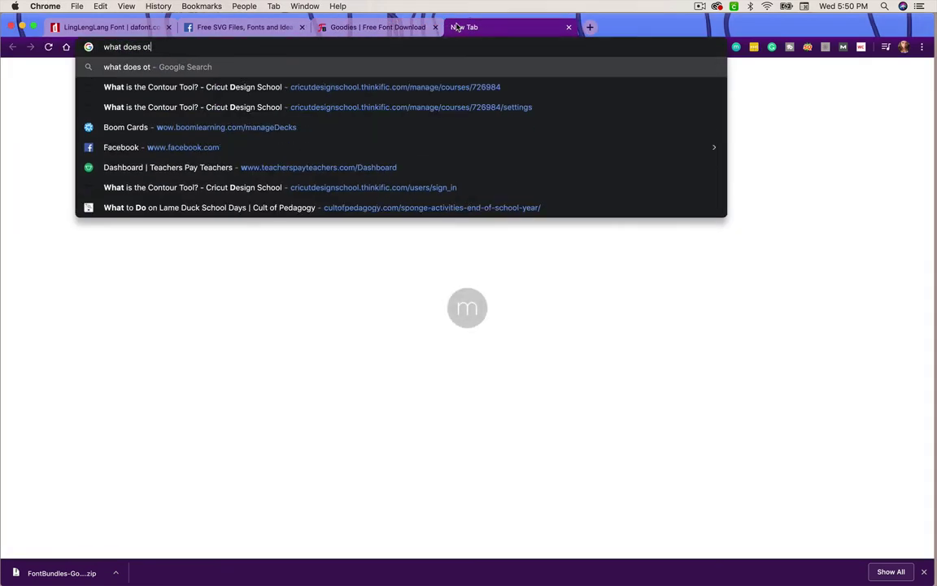
{"action": "type", "text": "f stand for"}
{"action": "key", "text": "Return"}
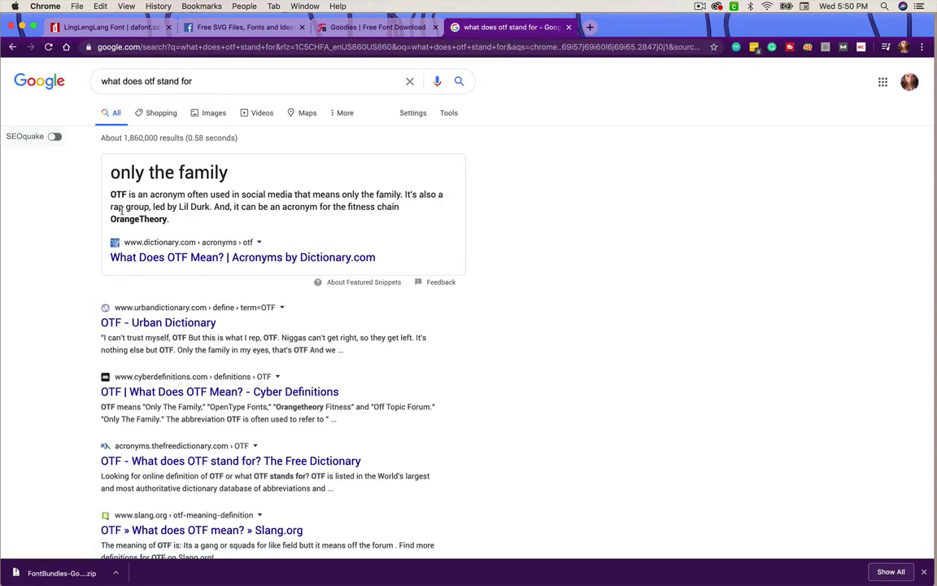
Refine the search to 'what does otf font mean', read the results, and reopen the FontBundles-Goodies folder
{"action": "left_click_drag", "start_coordinate": [209, 82], "coordinate": [156, 82]}
{"action": "type", "text": "font"}
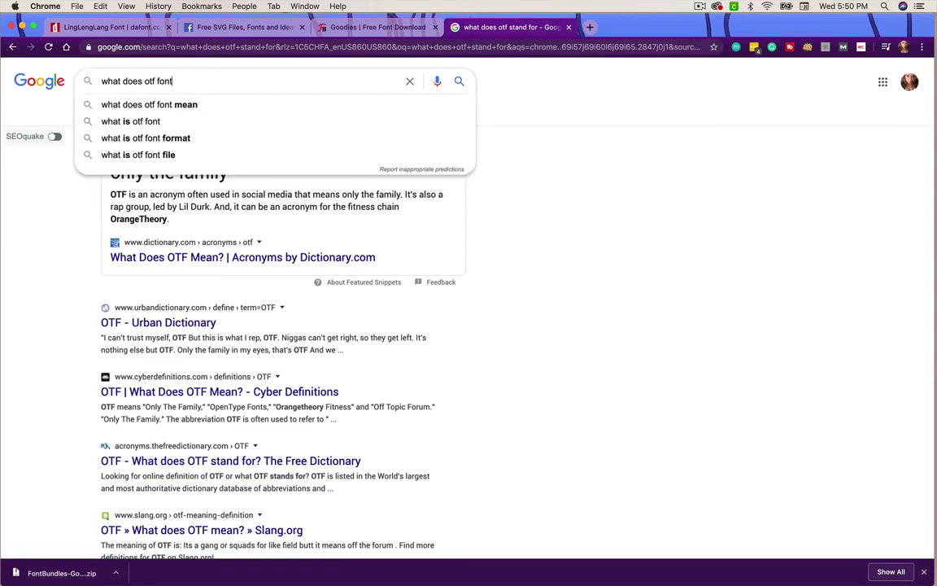
{"action": "key", "text": "Down"}
{"action": "key", "text": "Return"}
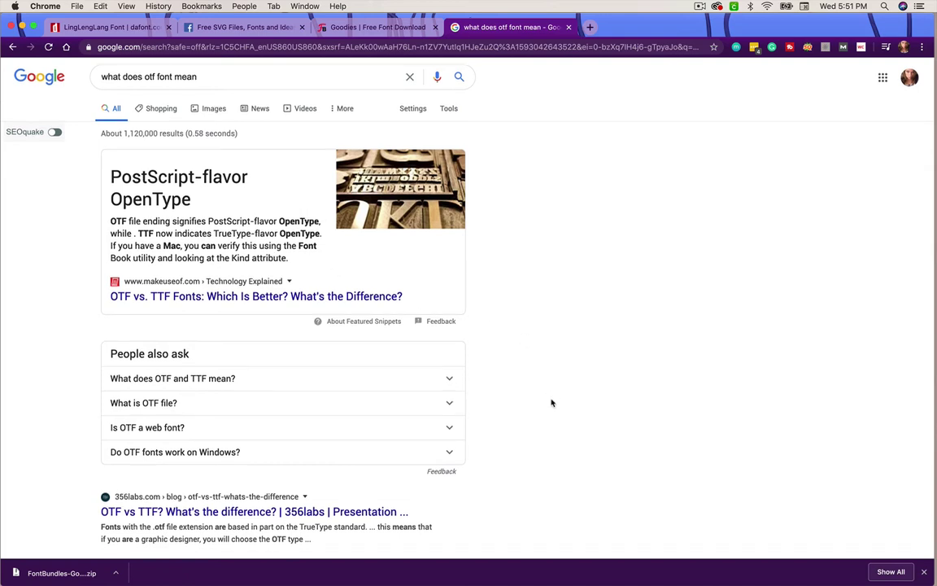
{"action": "scroll", "coordinate": [550, 402], "scroll_direction": "down", "scroll_amount": 3}
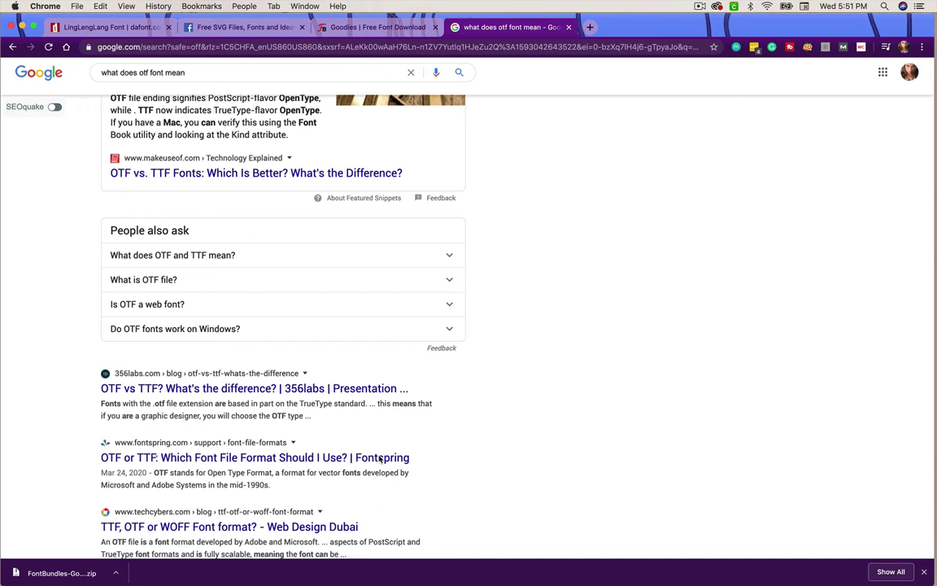
{"action": "left_click", "coordinate": [180, 564]}
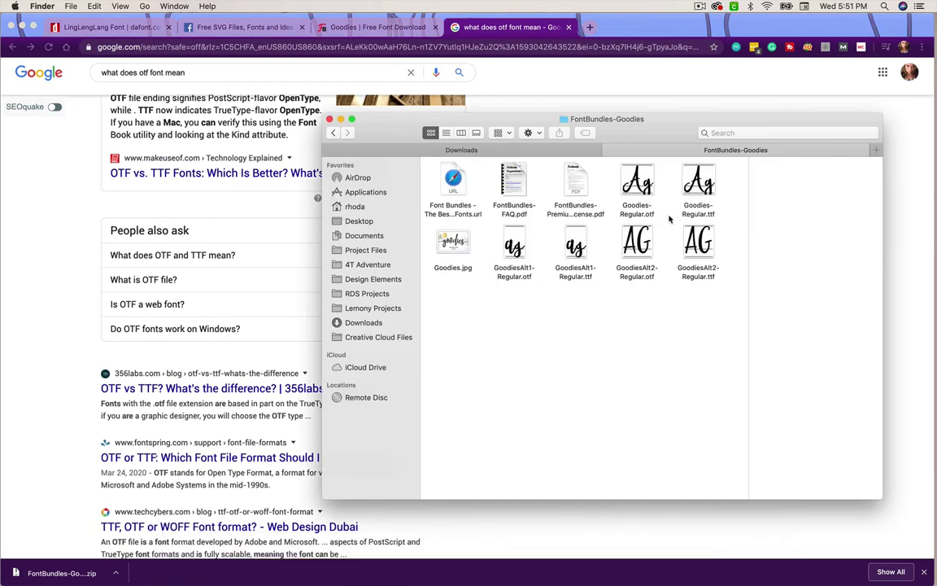
Select Goodies-Regular, GoodiesAlt1-Regular and GoodiesAlt2-Regular .otf files and open them for preview
{"action": "left_click", "coordinate": [637, 179]}
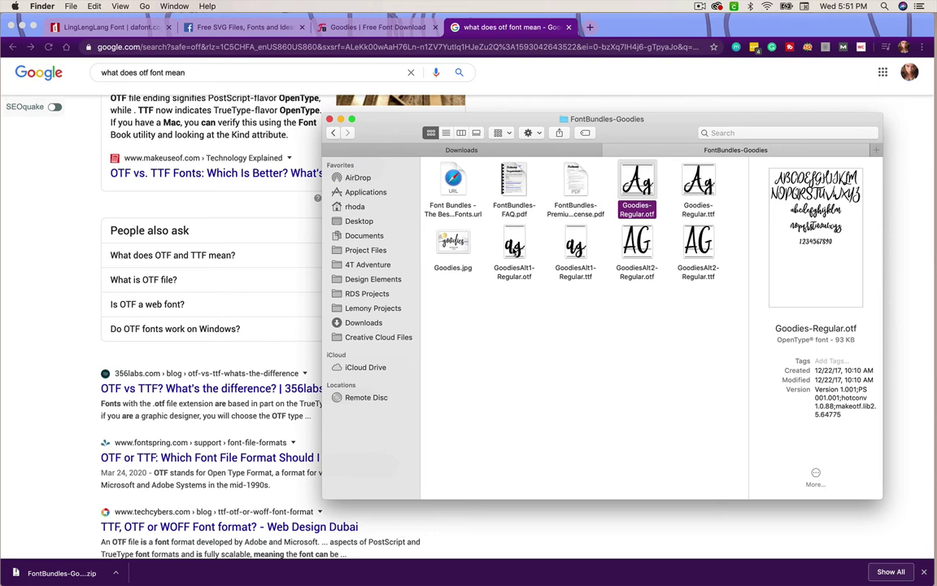
{"action": "left_click", "coordinate": [514, 243], "text": "super"}
{"action": "left_click", "coordinate": [639, 244], "text": "super"}
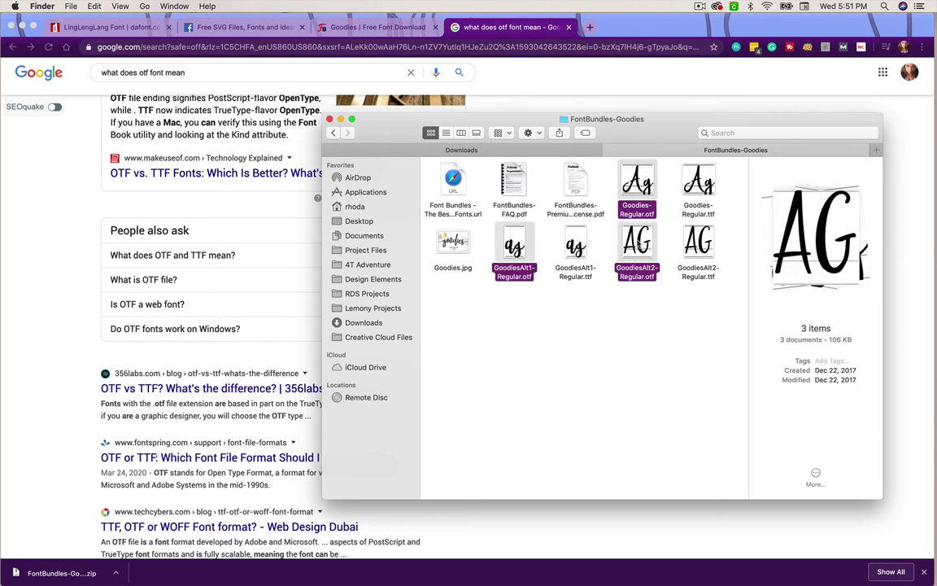
{"action": "double_click", "coordinate": [638, 243]}
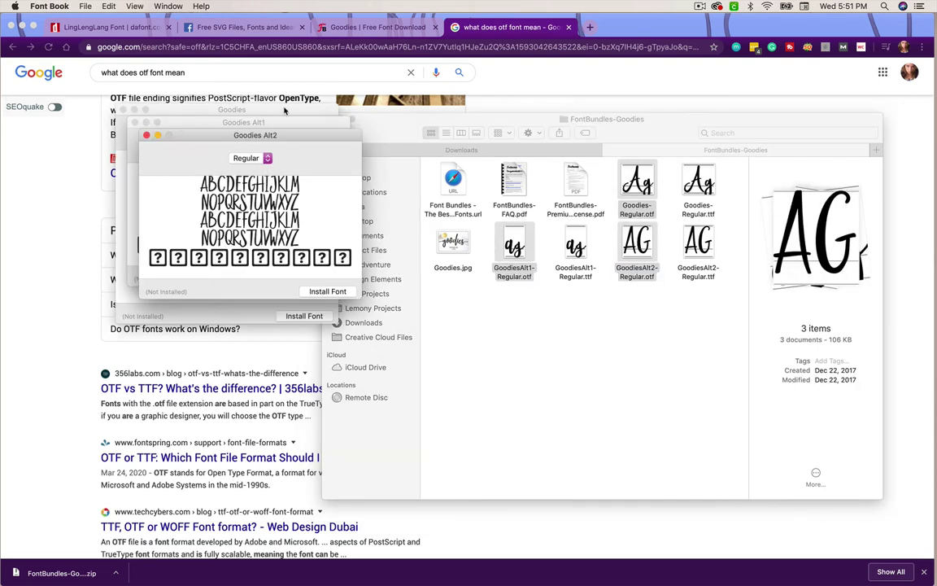
Install the Goodies Alt2, Goodies Alt1 and Goodies fonts from their preview windows
{"action": "left_click", "coordinate": [317, 292]}
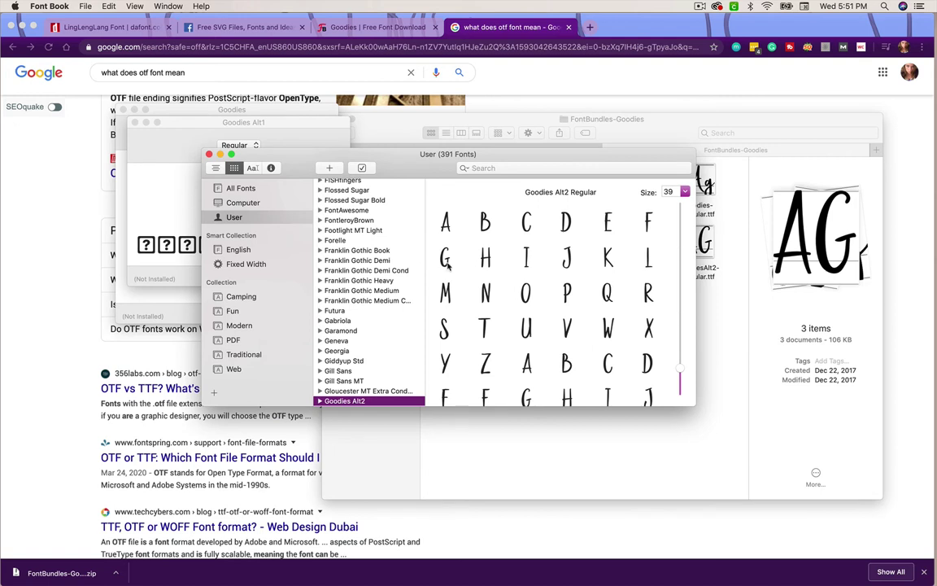
{"action": "scroll", "coordinate": [356, 368], "scroll_direction": "down", "scroll_amount": 3}
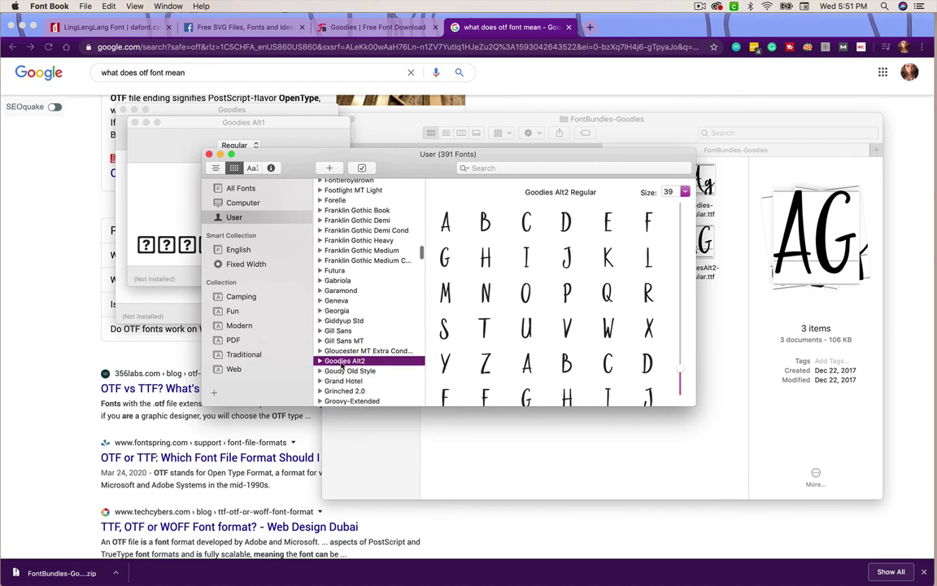
{"action": "left_click", "coordinate": [178, 244]}
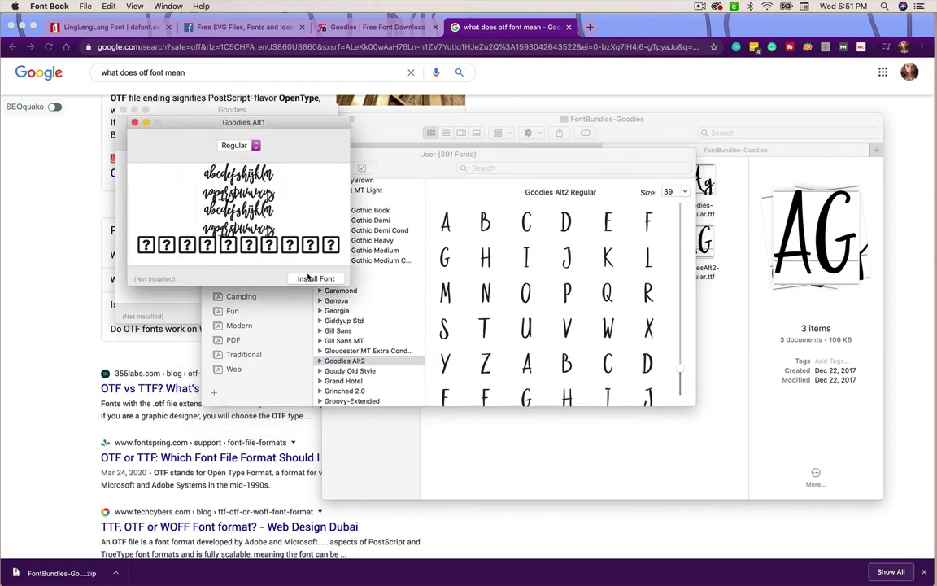
{"action": "left_click", "coordinate": [307, 278]}
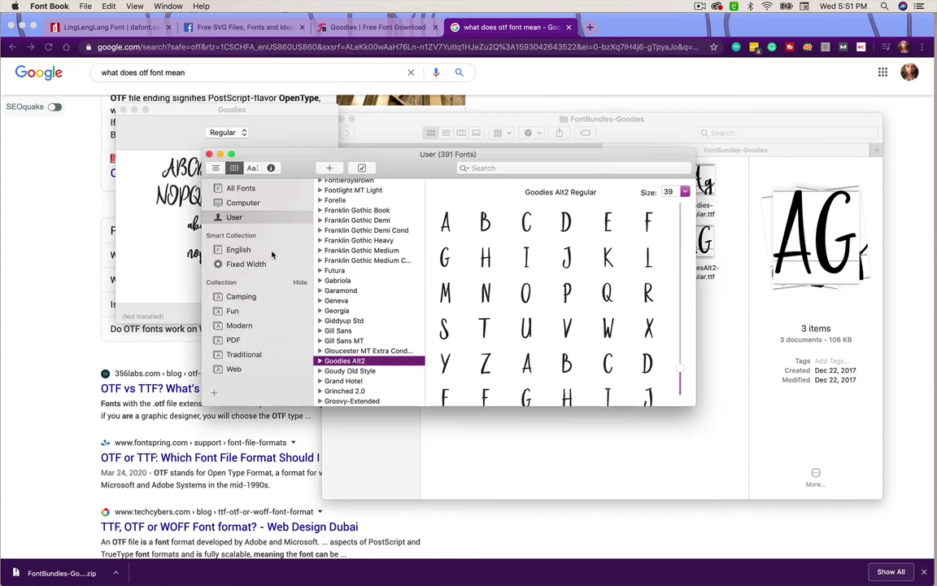
{"action": "left_click", "coordinate": [161, 258]}
{"action": "left_click", "coordinate": [297, 315]}
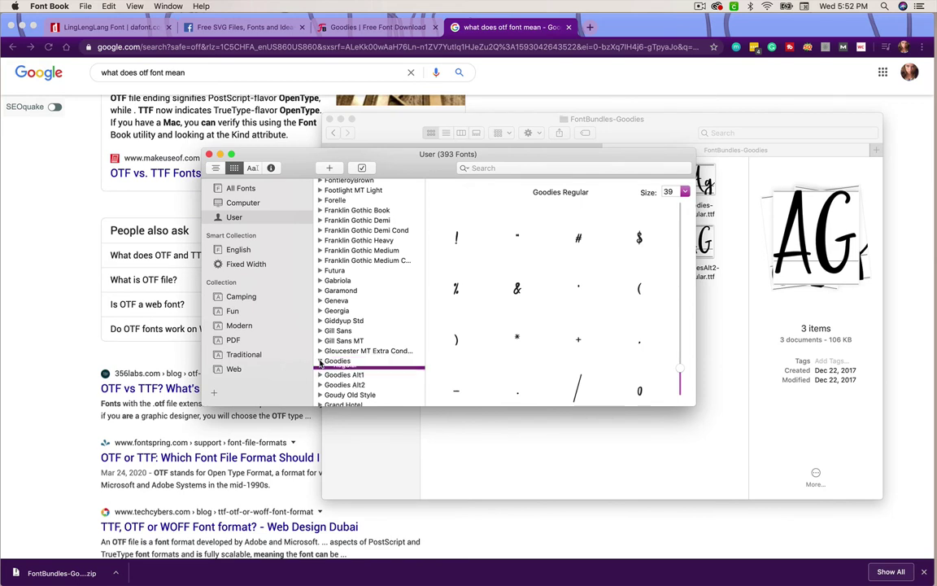
Check the Goodies families in Font Book's User list, then close Font Book
{"action": "left_click", "coordinate": [320, 361]}
{"action": "left_click", "coordinate": [320, 381]}
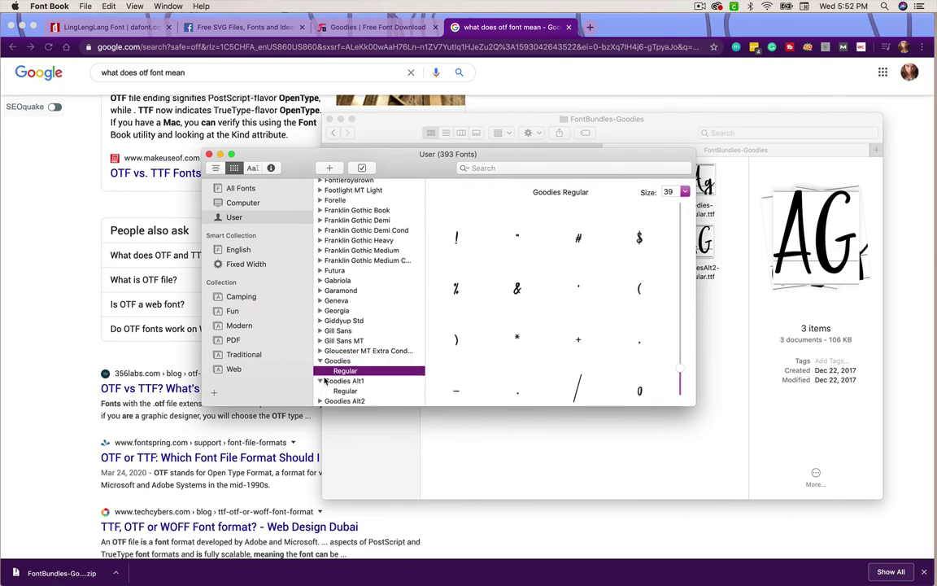
{"action": "scroll", "coordinate": [329, 334], "scroll_direction": "down", "scroll_amount": 2}
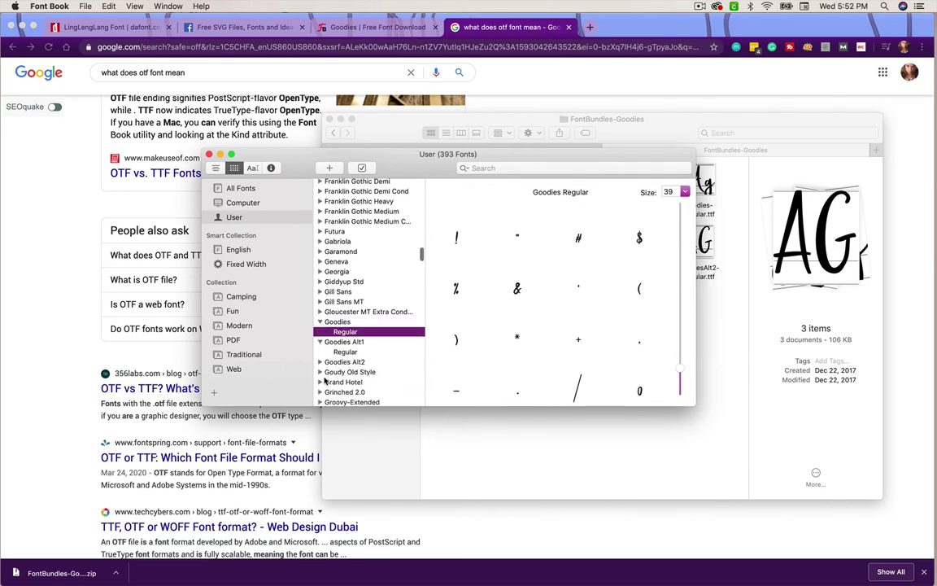
{"action": "left_click", "coordinate": [320, 262]}
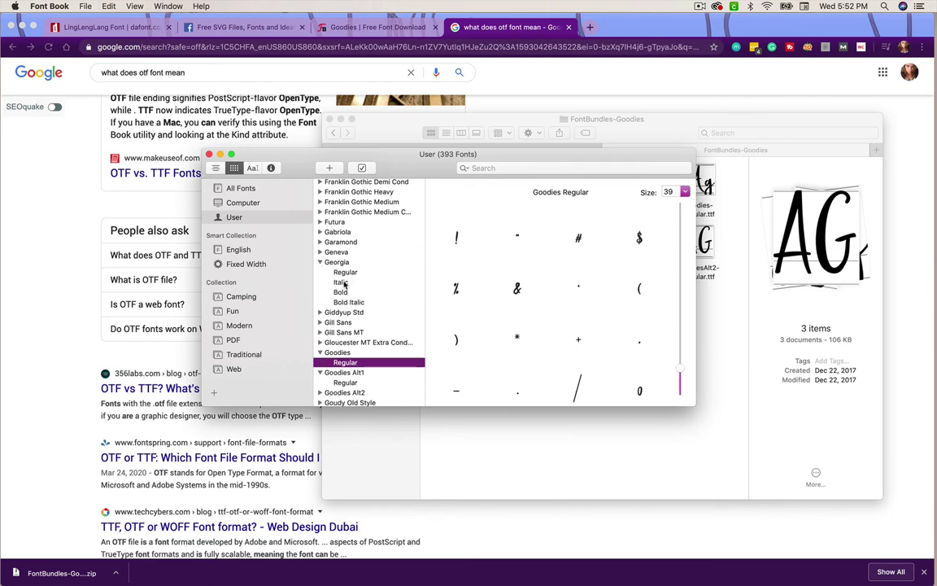
{"action": "mouse_move", "coordinate": [343, 307]}
{"action": "left_click", "coordinate": [209, 154]}
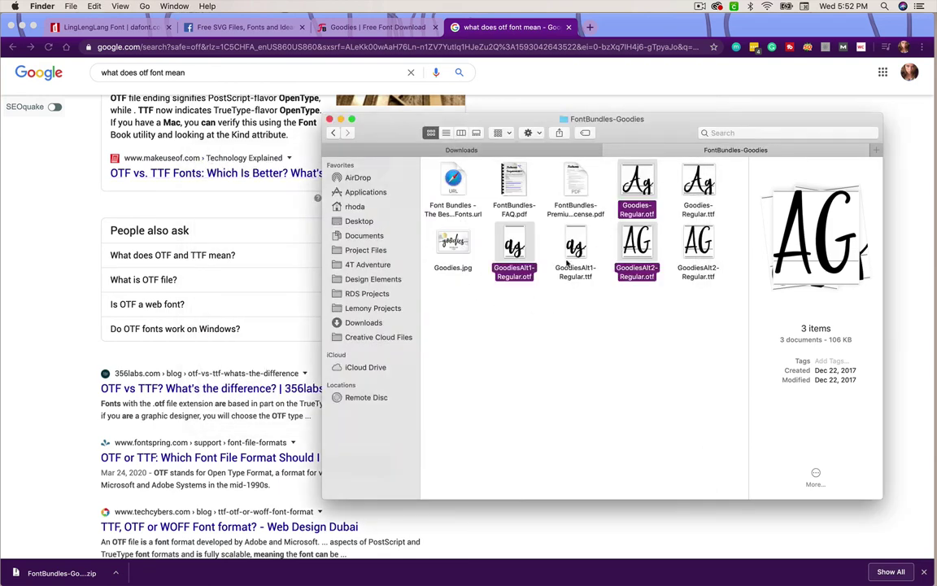
Trash the FontBundles-Goodies folder from Downloads, then launch Cricut Design Space on My Projects
{"action": "left_click", "coordinate": [333, 133]}
{"action": "right_click", "coordinate": [462, 188]}
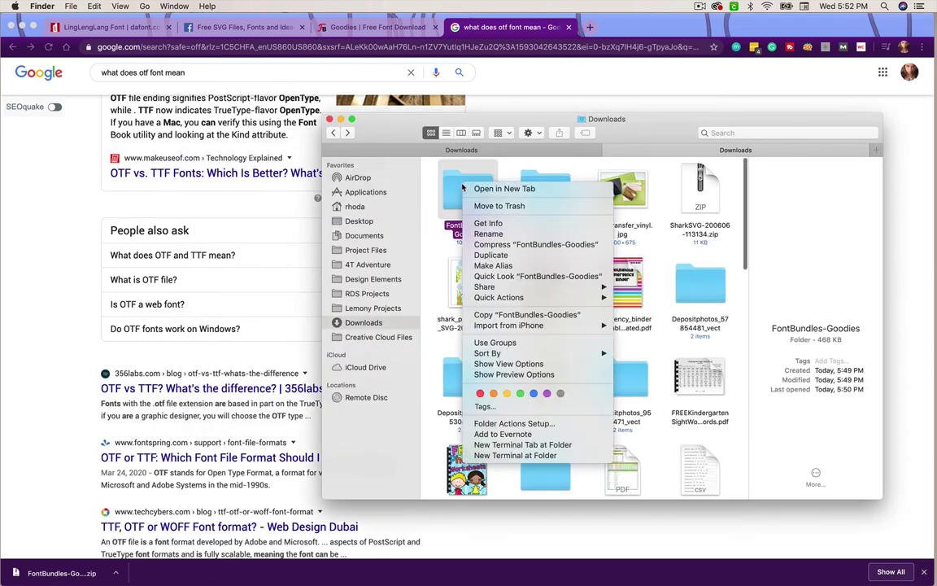
{"action": "left_click", "coordinate": [499, 206]}
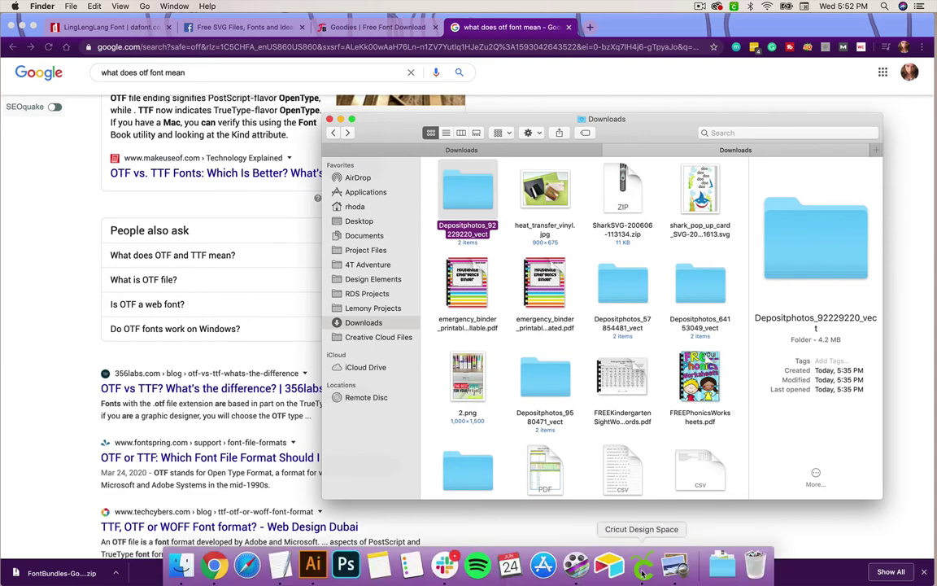
{"action": "left_click", "coordinate": [638, 573]}
{"action": "left_click", "coordinate": [139, 236]}
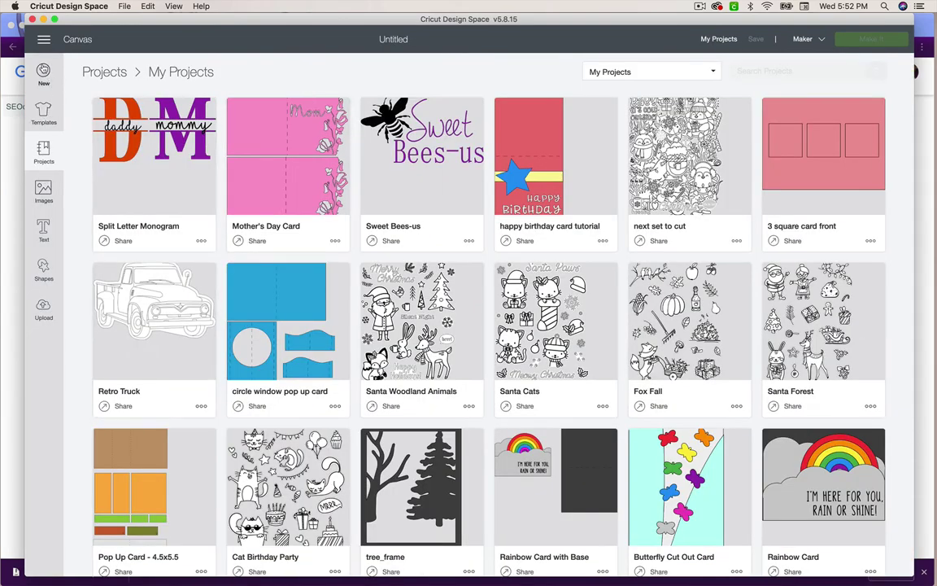
Start a new canvas with 'I Love Glitter' text dragged near the top of the page
{"action": "left_click", "coordinate": [43, 72]}
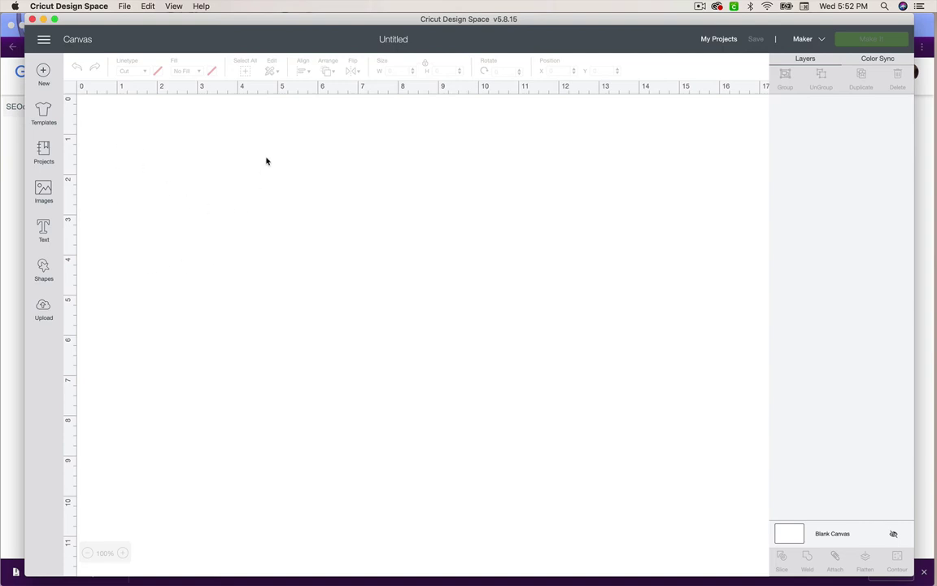
{"action": "left_click", "coordinate": [44, 231]}
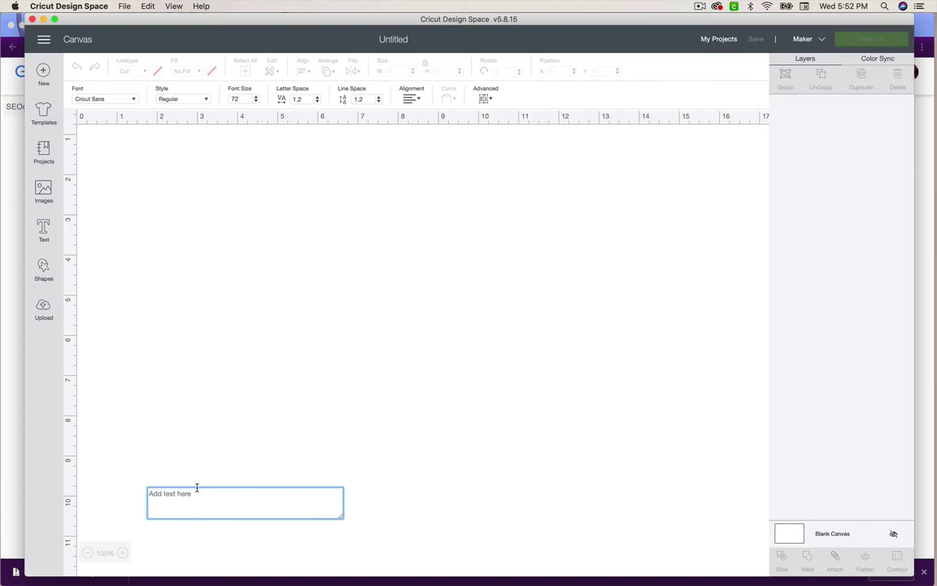
{"action": "type", "text": "I Love Gli"}
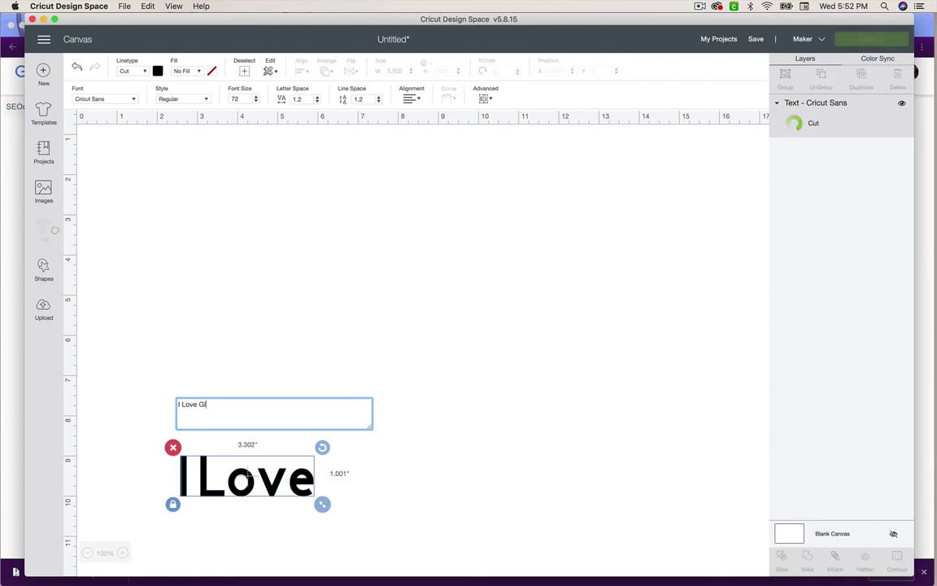
{"action": "type", "text": "tter"}
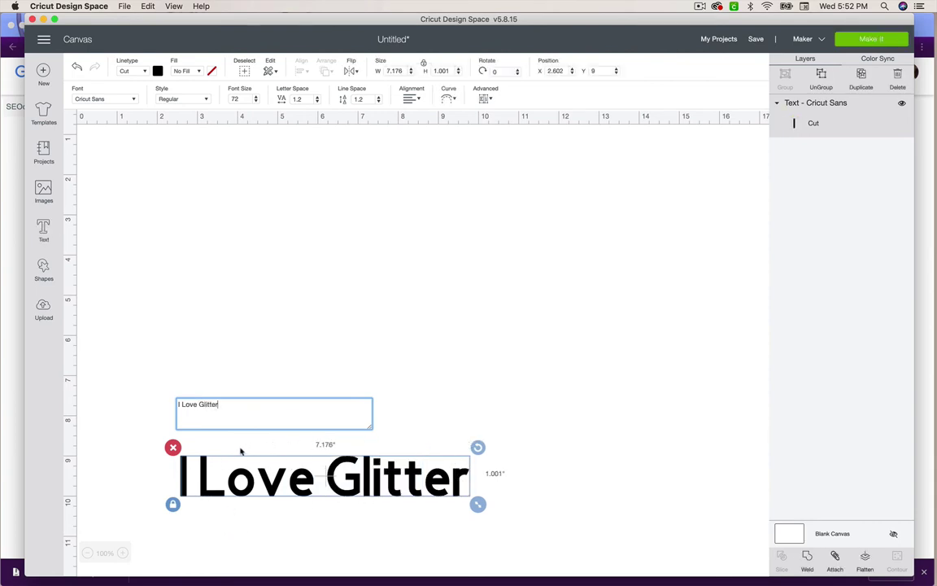
{"action": "left_click_drag", "start_coordinate": [248, 478], "coordinate": [307, 167]}
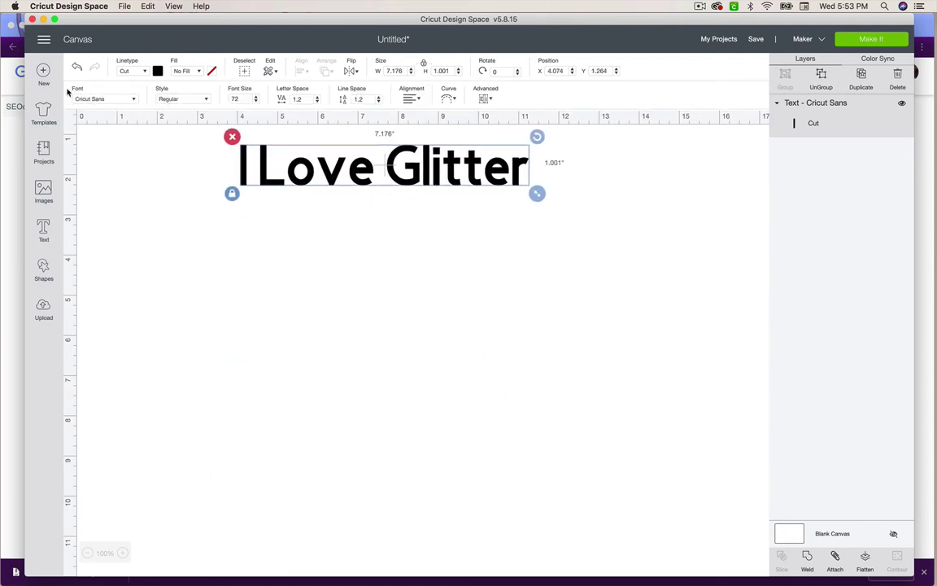
{"action": "left_click", "coordinate": [339, 284]}
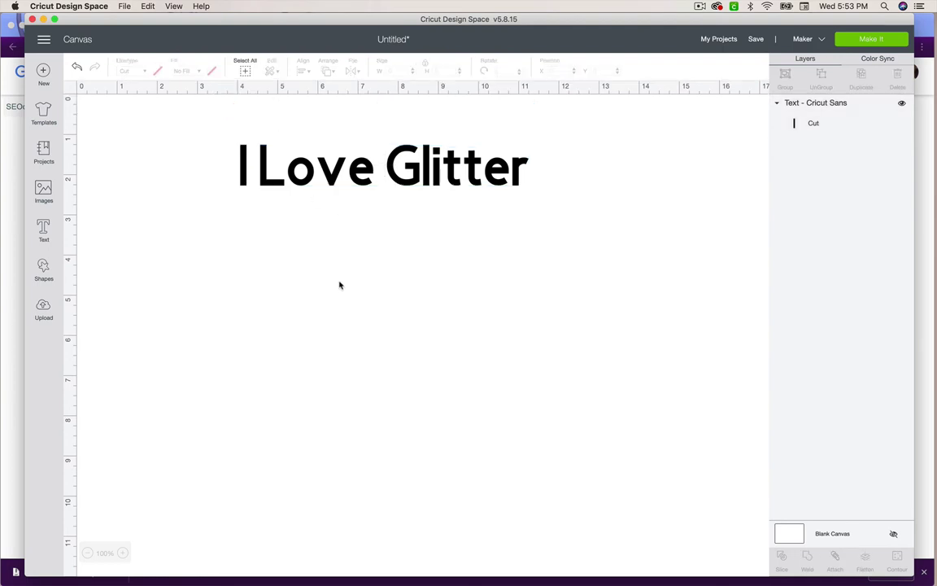
{"action": "left_click", "coordinate": [331, 177]}
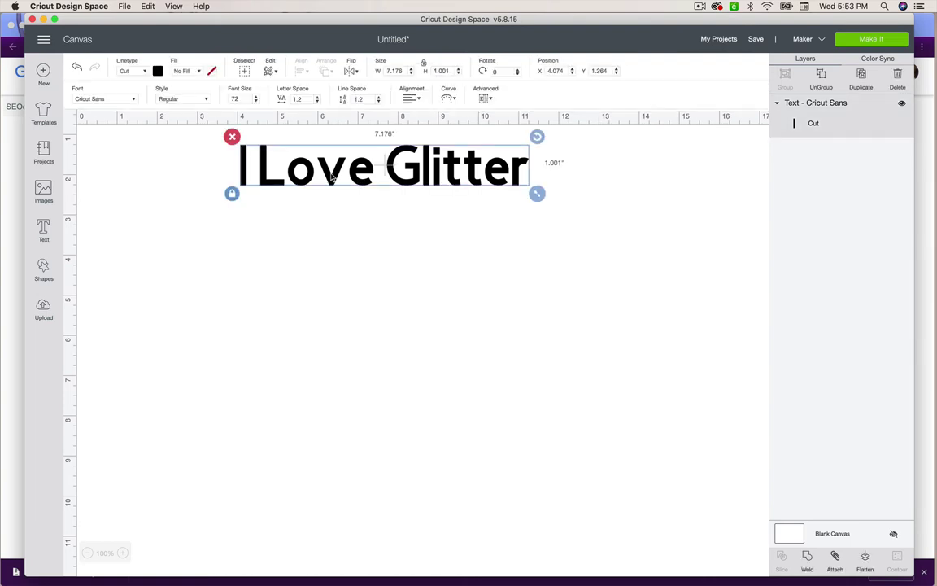
Search System fonts for 'glitt' and apply the I Love Glitter font (7.012 × 0.948 in)
{"action": "left_click", "coordinate": [120, 99]}
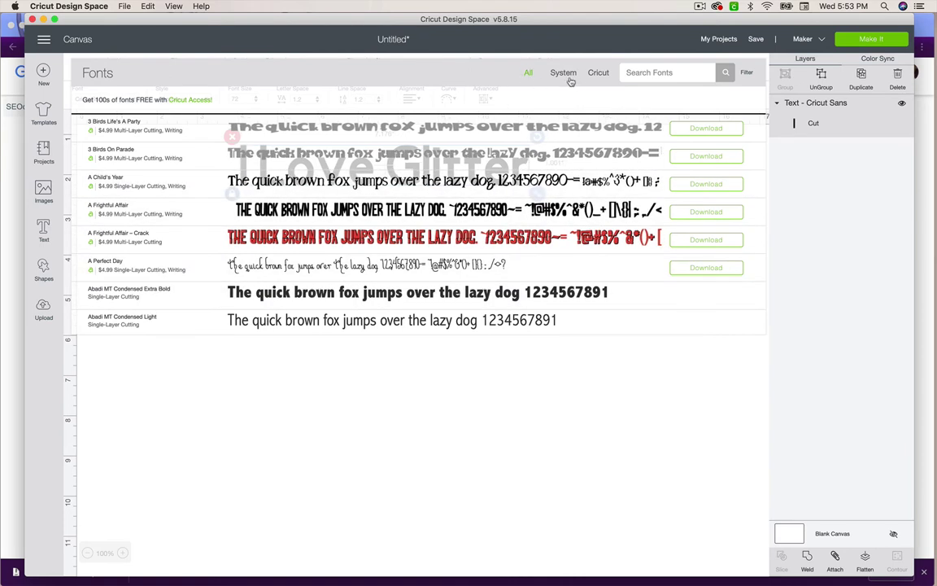
{"action": "left_click", "coordinate": [599, 73]}
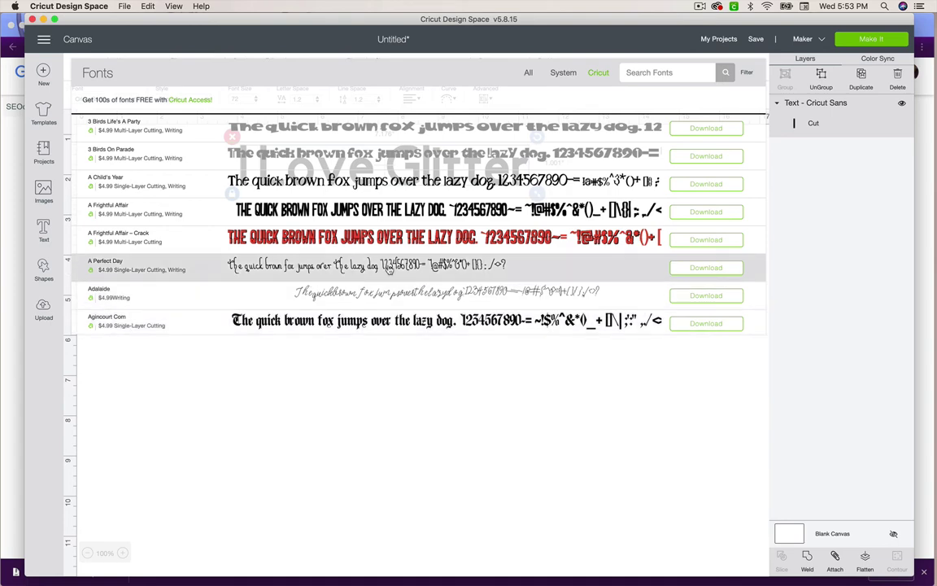
{"action": "left_click", "coordinate": [565, 73]}
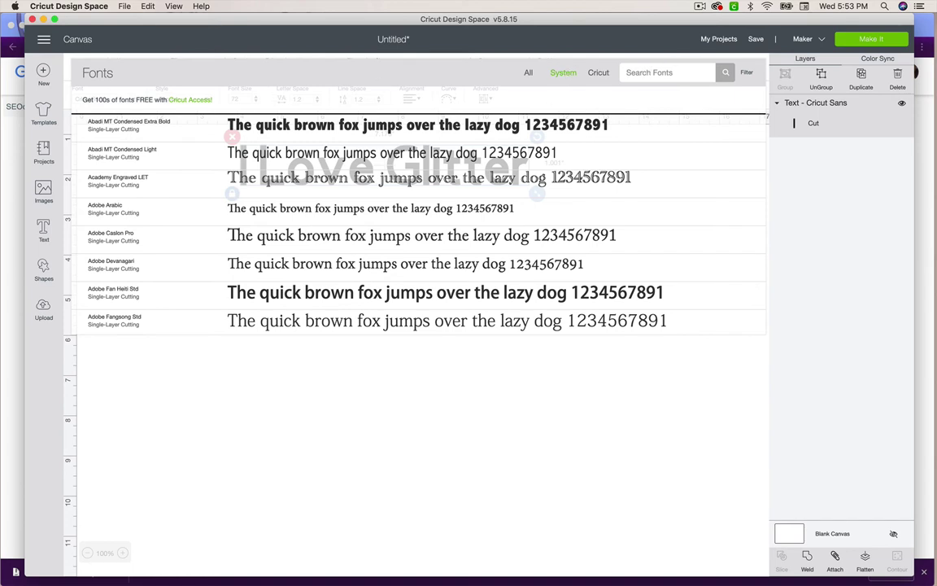
{"action": "type", "text": "glitter"}
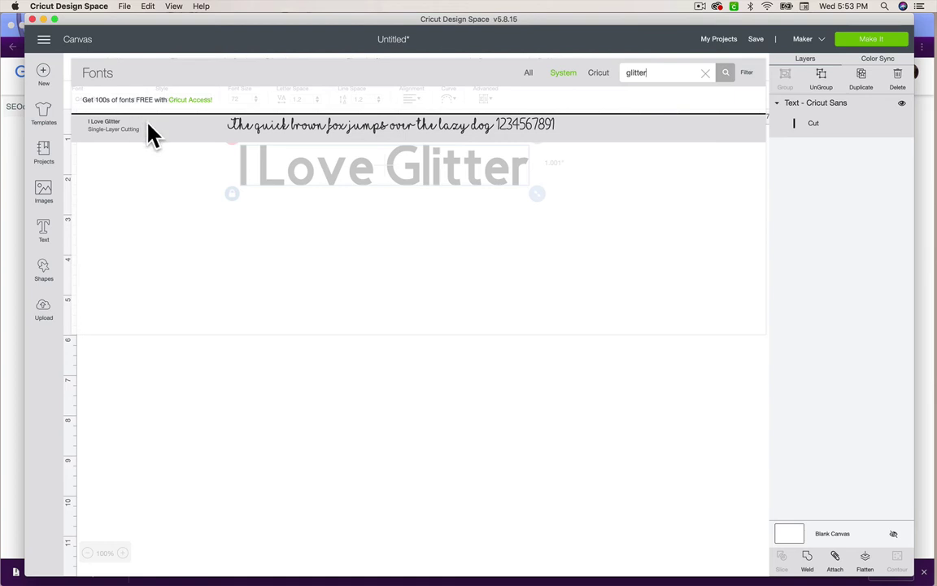
{"action": "left_click", "coordinate": [123, 129]}
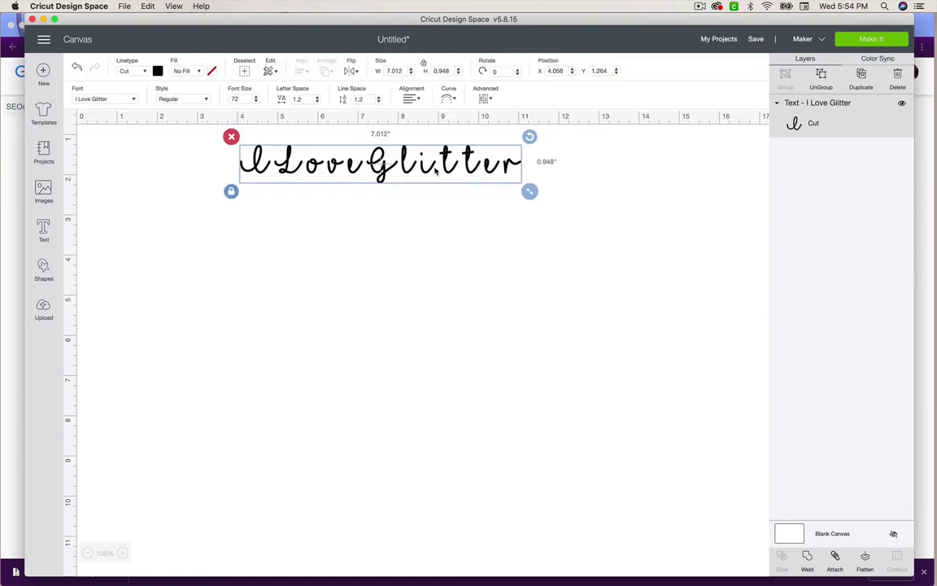
Move I Love Glitter up-left, enlarge it to 9.776 × 1.322 inches, and add a new text box
{"action": "left_click_drag", "start_coordinate": [435, 169], "coordinate": [318, 144]}
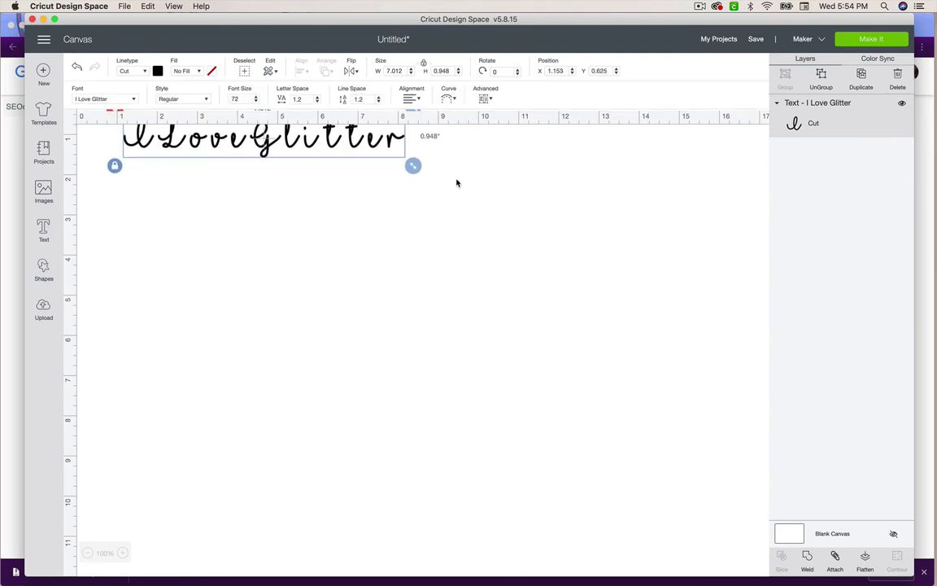
{"action": "left_click_drag", "start_coordinate": [412, 165], "coordinate": [521, 243]}
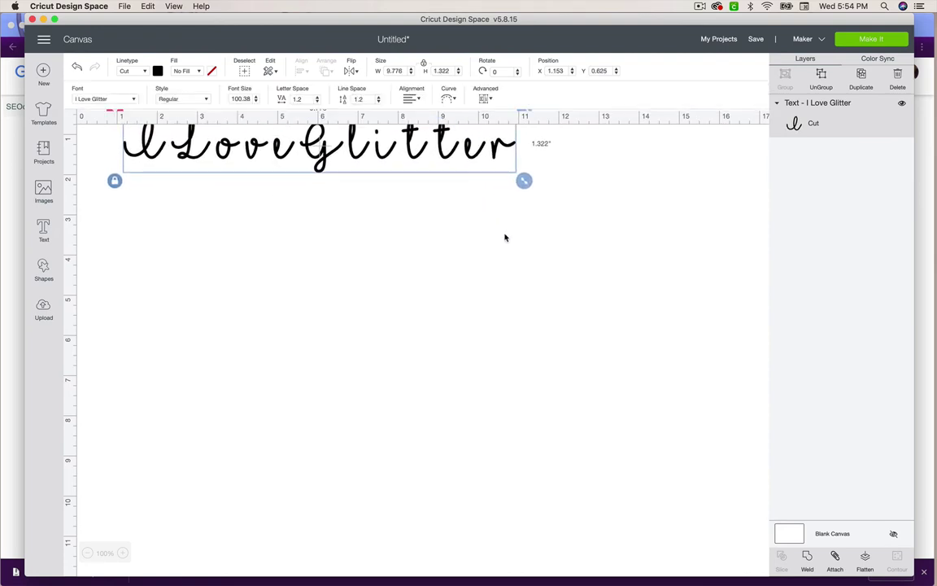
{"action": "left_click", "coordinate": [44, 228]}
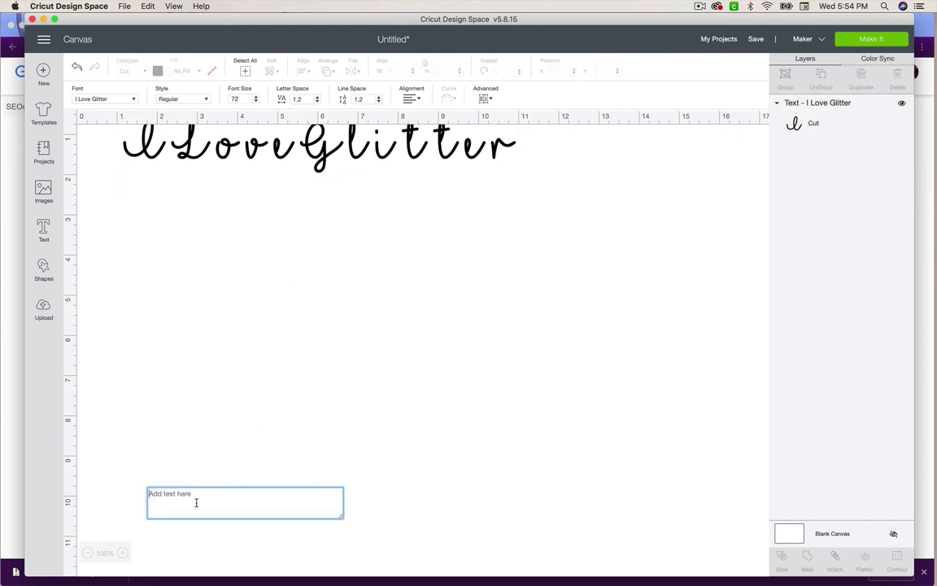
Type 'Goodies' into the new text box
{"action": "type", "text": "Goog"}
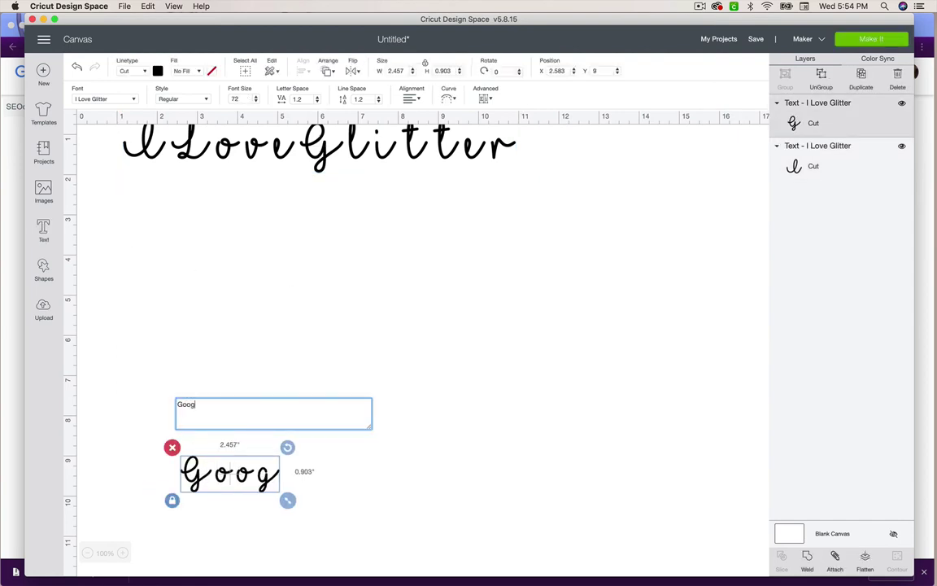
{"action": "key", "text": "BackSpace"}
{"action": "type", "text": "dies"}
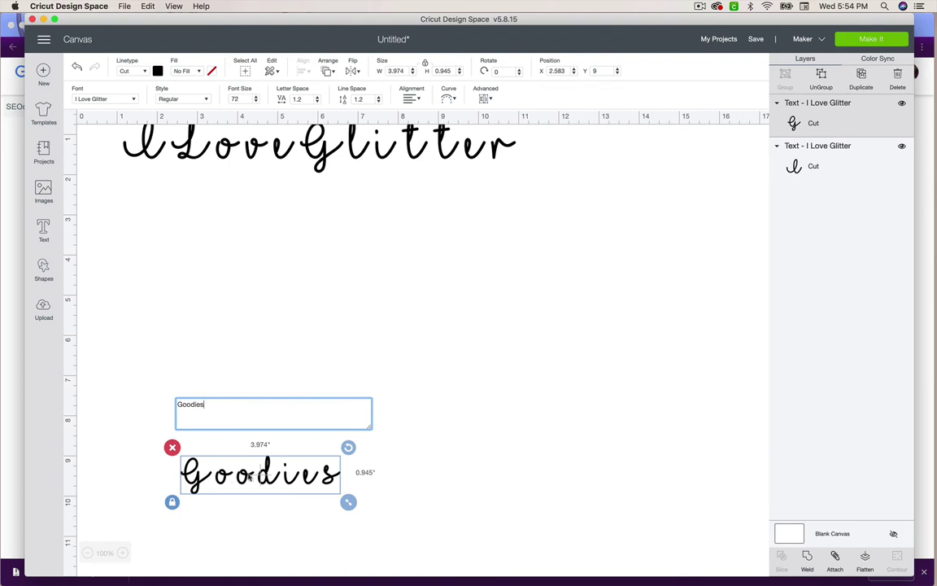
Search the fonts for 'goodies' and 'goo', find no match, and switch to Chrome
{"action": "left_click", "coordinate": [102, 101]}
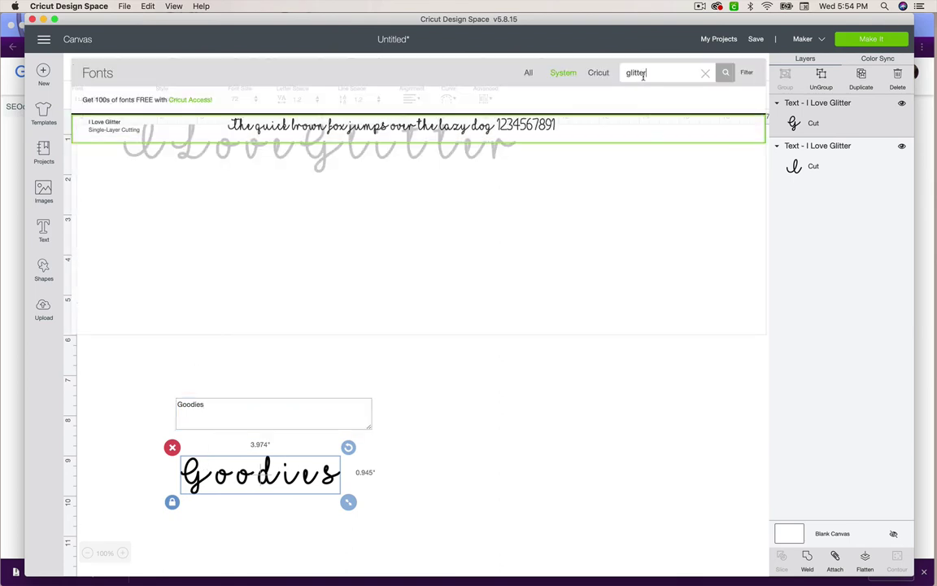
{"action": "key", "text": "BackSpace"}
{"action": "key", "text": "BackSpace"}
{"action": "key", "text": "BackSpace"}
{"action": "key", "text": "BackSpace"}
{"action": "key", "text": "BackSpace"}
{"action": "key", "text": "BackSpace"}
{"action": "key", "text": "BackSpace"}
{"action": "type", "text": "goodies"}
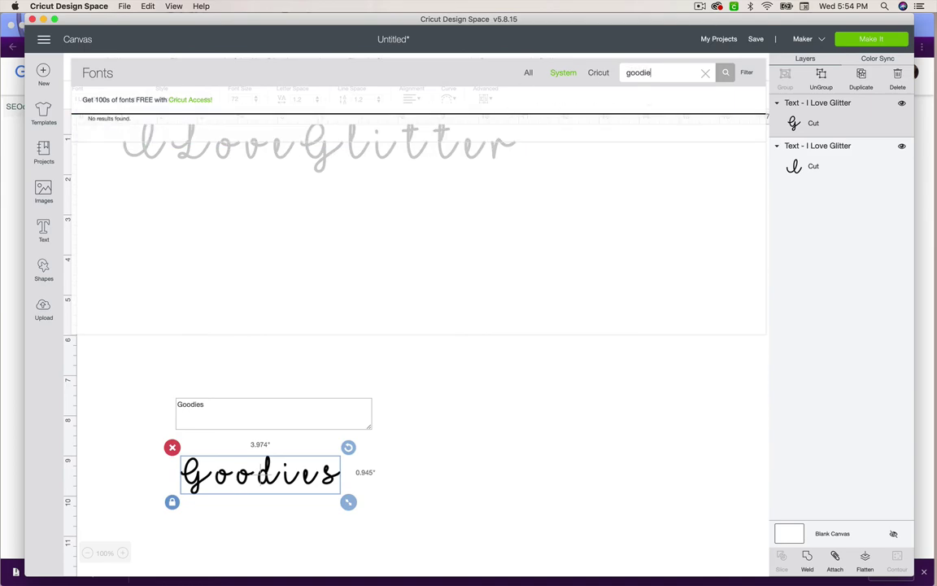
{"action": "key", "text": "BackSpace"}
{"action": "key", "text": "BackSpace"}
{"action": "key", "text": "BackSpace"}
{"action": "key", "text": "BackSpace"}
{"action": "key", "text": "BackSpace"}
{"action": "key", "text": "BackSpace"}
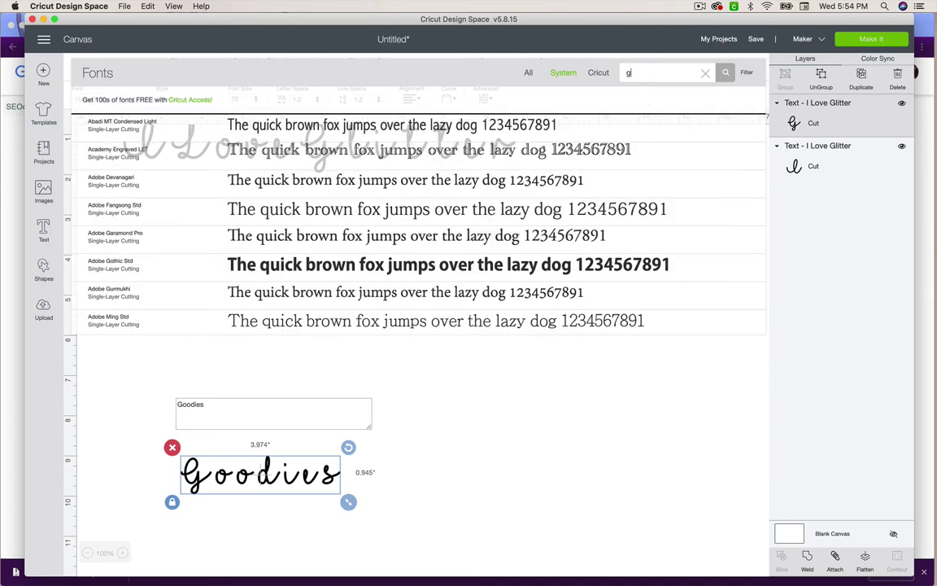
{"action": "left_click", "coordinate": [13, 399]}
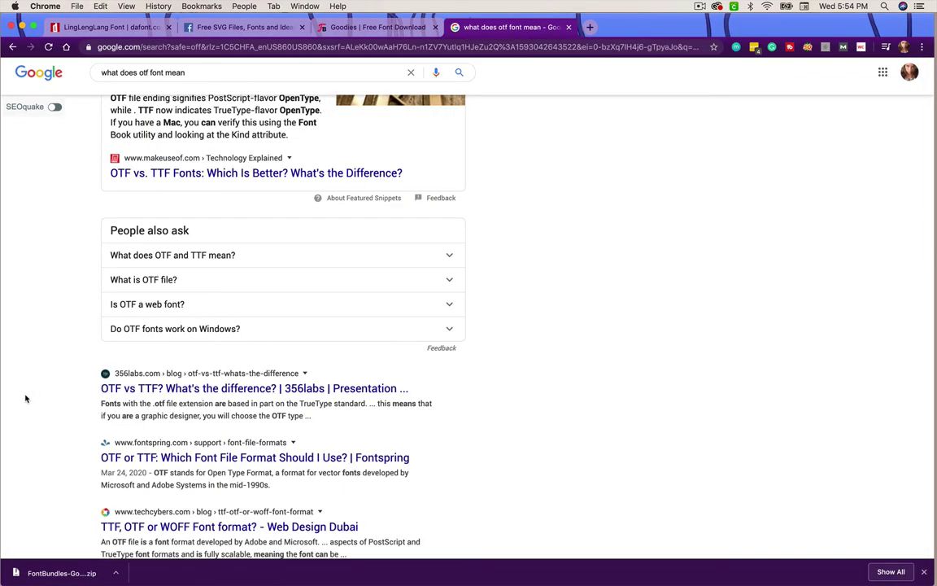
View the 'Goodies | Free Font Download' page in Chrome, then return to Cricut Design Space
{"action": "left_click", "coordinate": [350, 31]}
{"action": "mouse_move", "coordinate": [313, 578]}
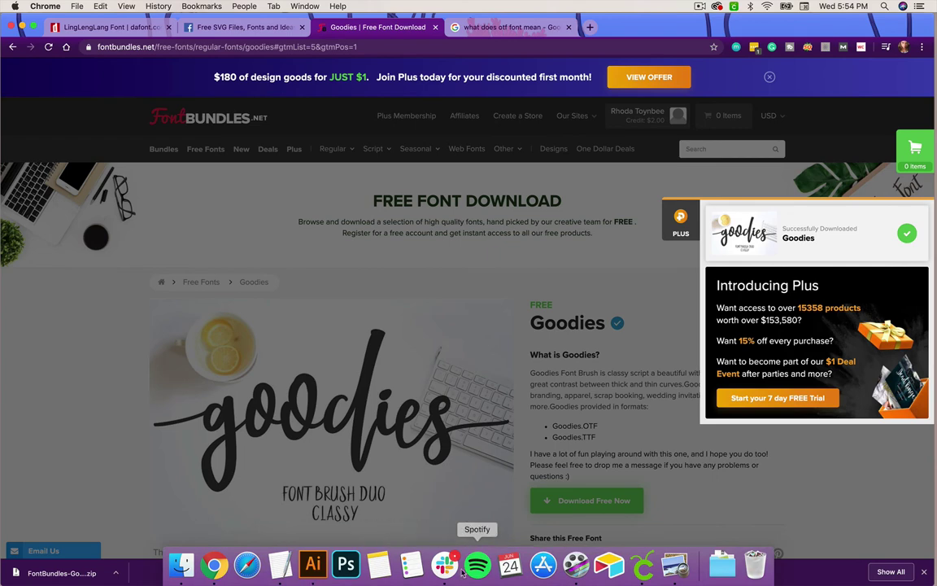
{"action": "left_click", "coordinate": [674, 564]}
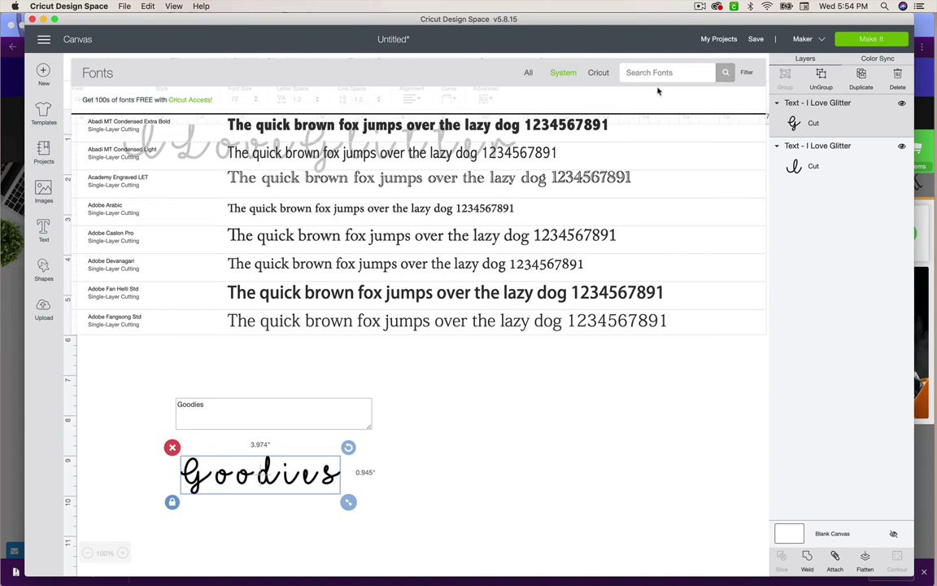
Open a second Design Space window with a new blank project via File > New Window
{"action": "left_click", "coordinate": [636, 73]}
{"action": "left_click", "coordinate": [120, 7]}
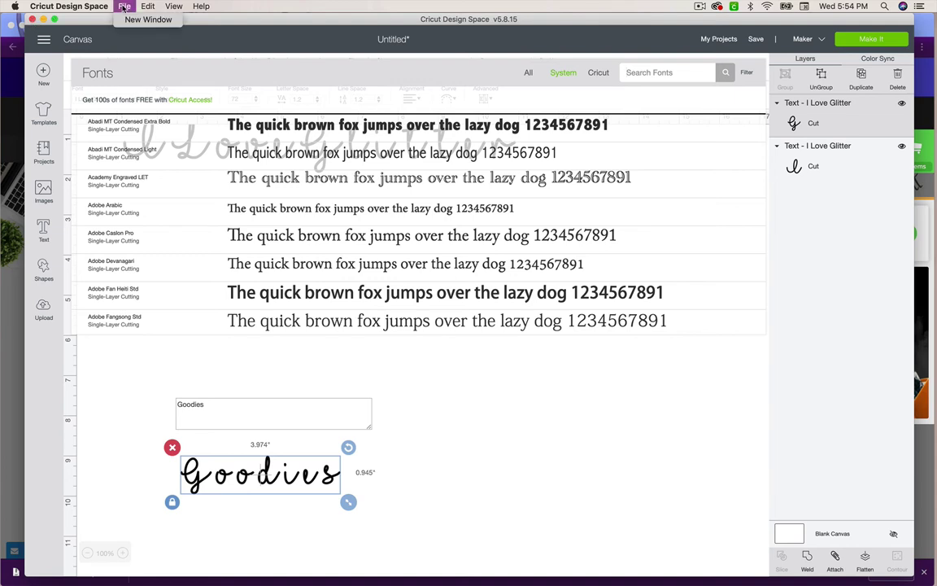
{"action": "mouse_move", "coordinate": [79, 8]}
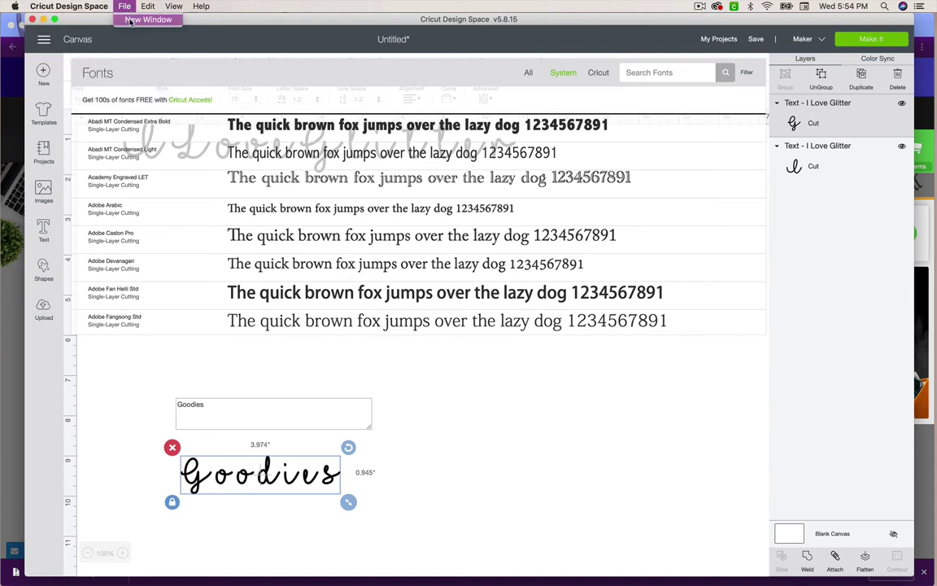
{"action": "left_click", "coordinate": [129, 20]}
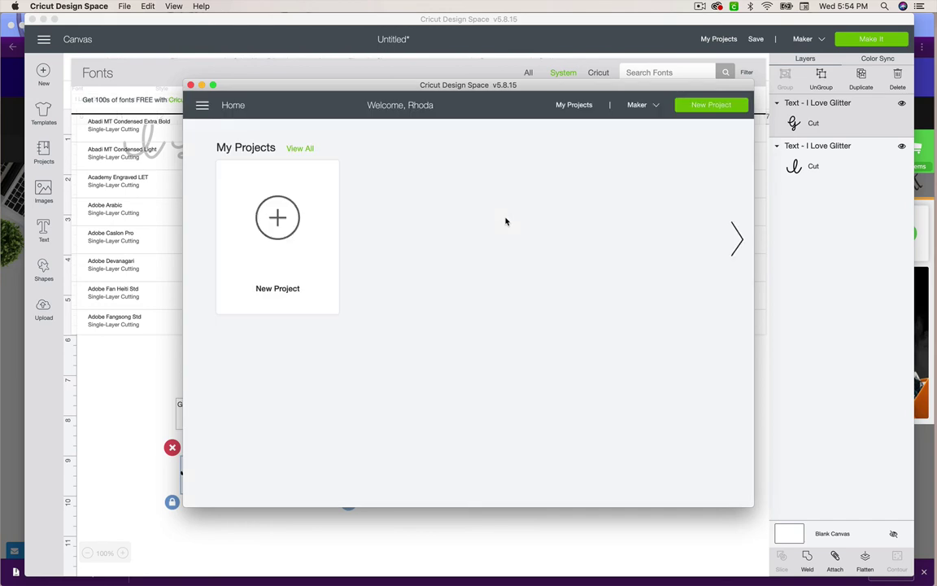
{"action": "left_click", "coordinate": [244, 204]}
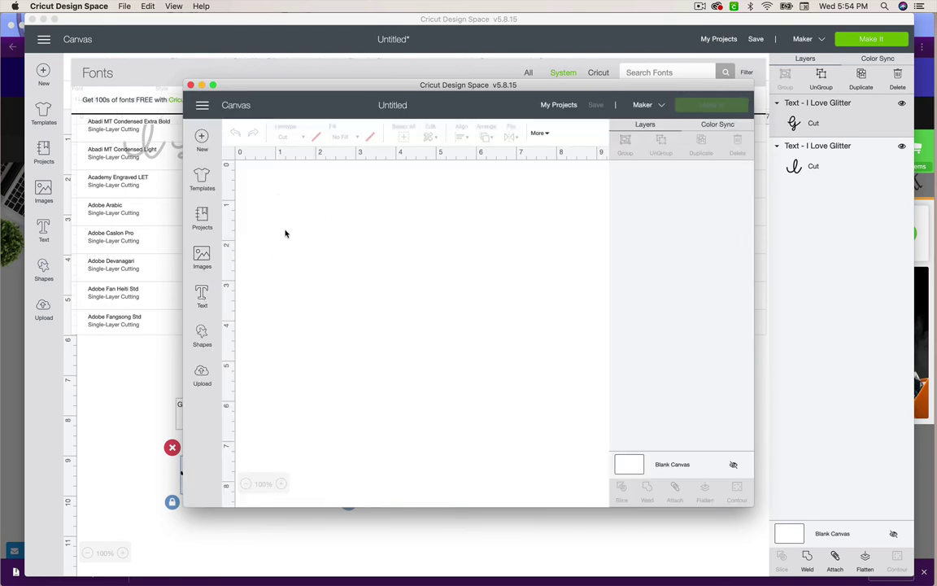
Add 'Goodies' text there and search the fonts for 'goodie'
{"action": "left_click", "coordinate": [202, 297]}
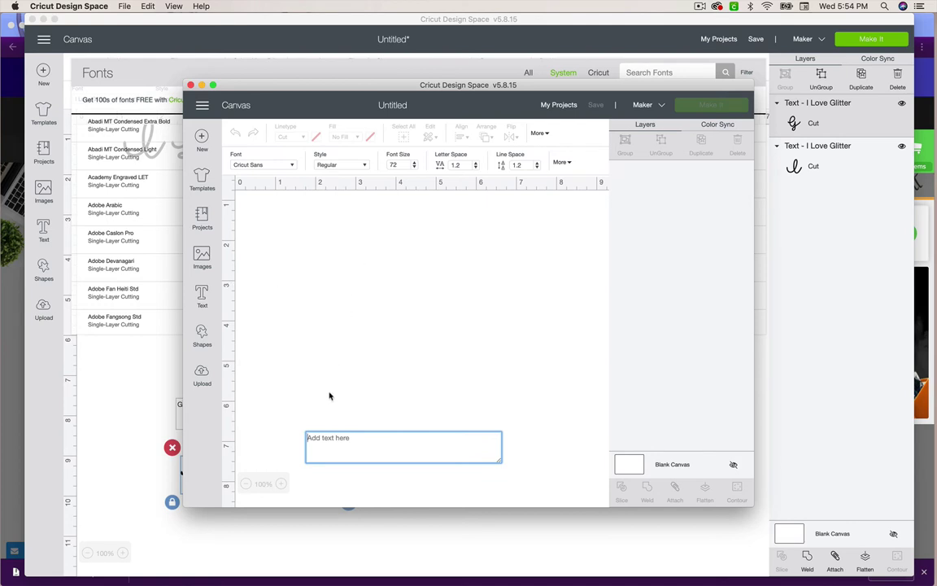
{"action": "type", "text": "Goodies"}
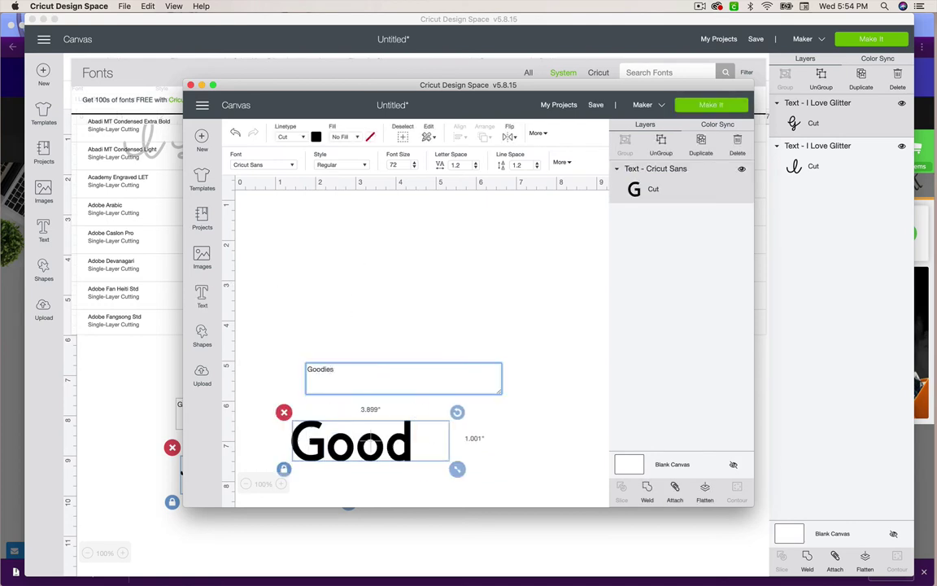
{"action": "left_click", "coordinate": [258, 166]}
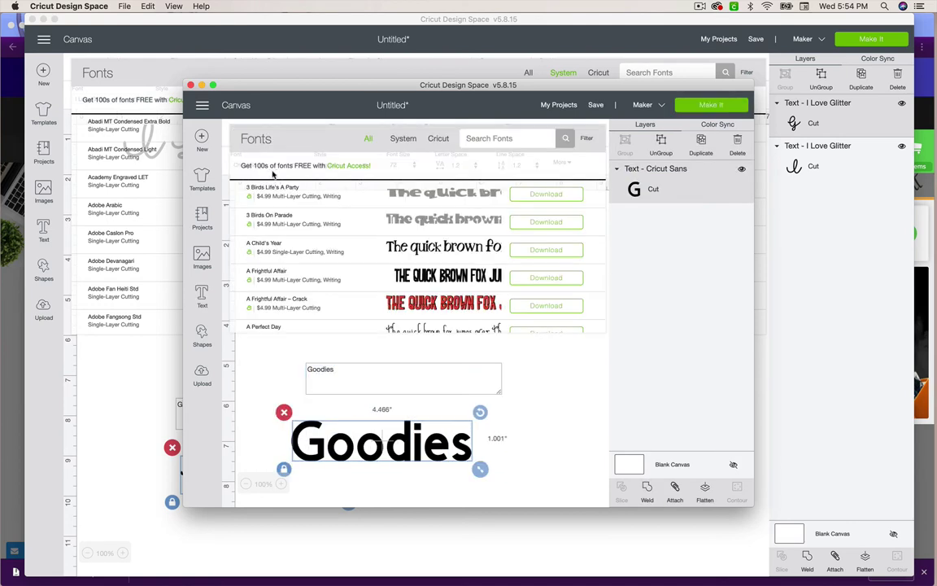
{"action": "left_click", "coordinate": [468, 138]}
{"action": "type", "text": "goodie"}
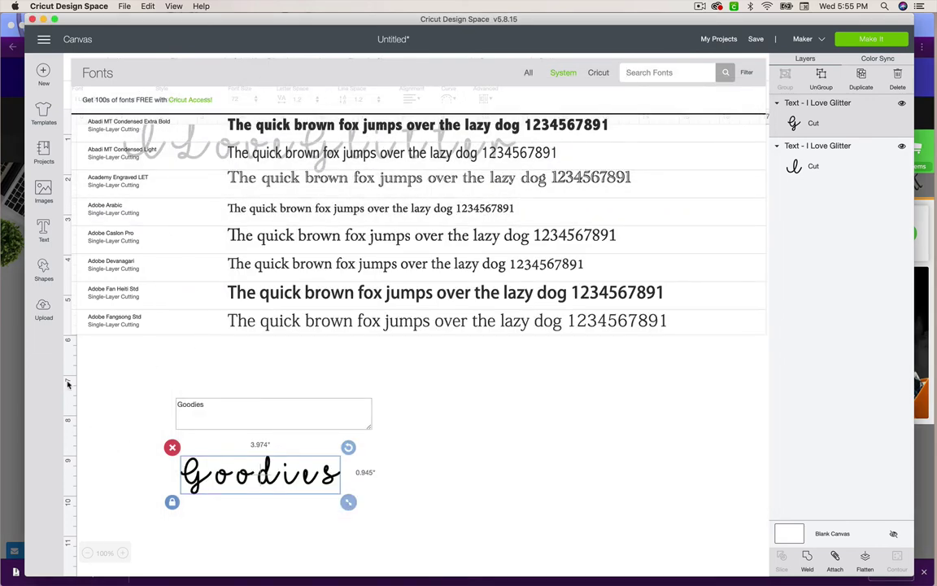
In the original window, add 'I Love Glitter' text set in the I Love Glitter font
{"action": "left_click", "coordinate": [120, 395]}
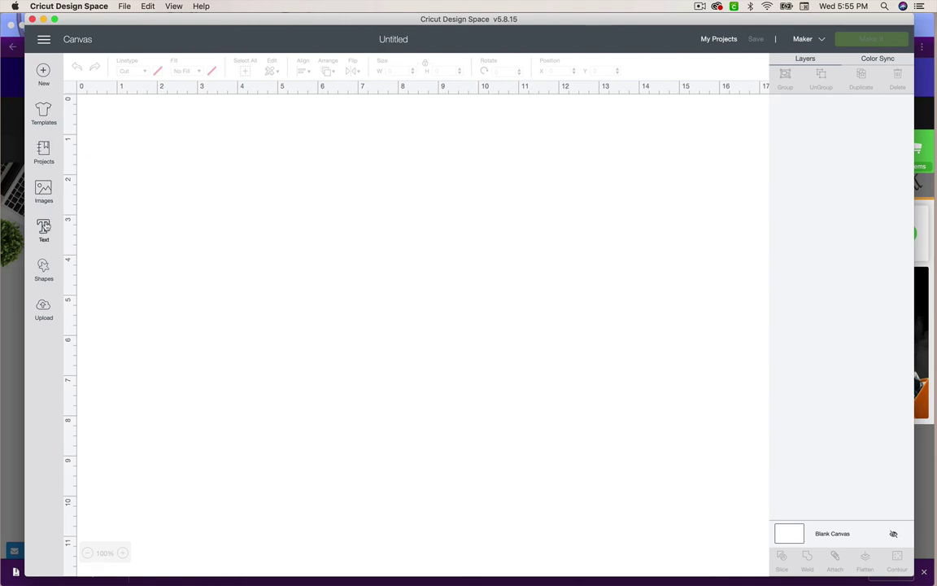
{"action": "left_click", "coordinate": [43, 228]}
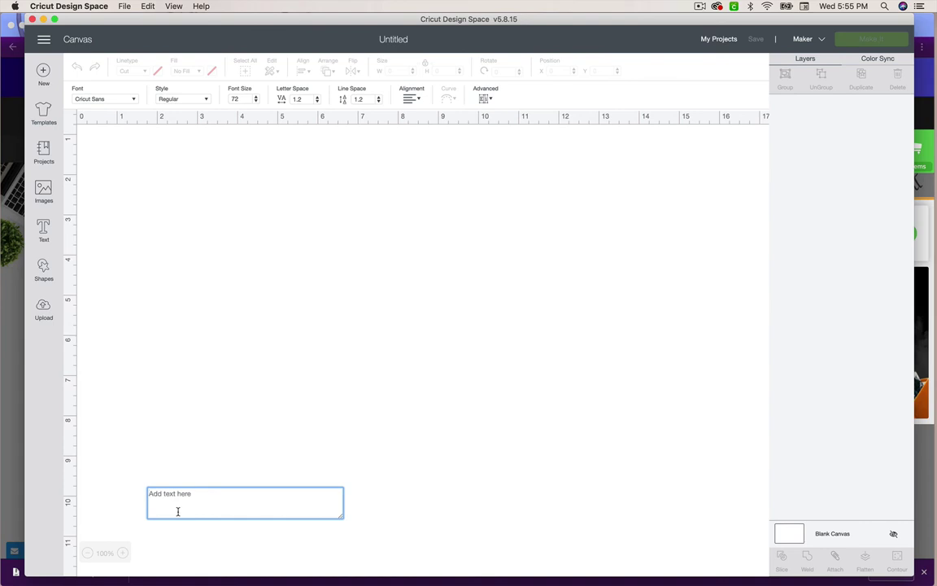
{"action": "type", "text": "I Love Gi"}
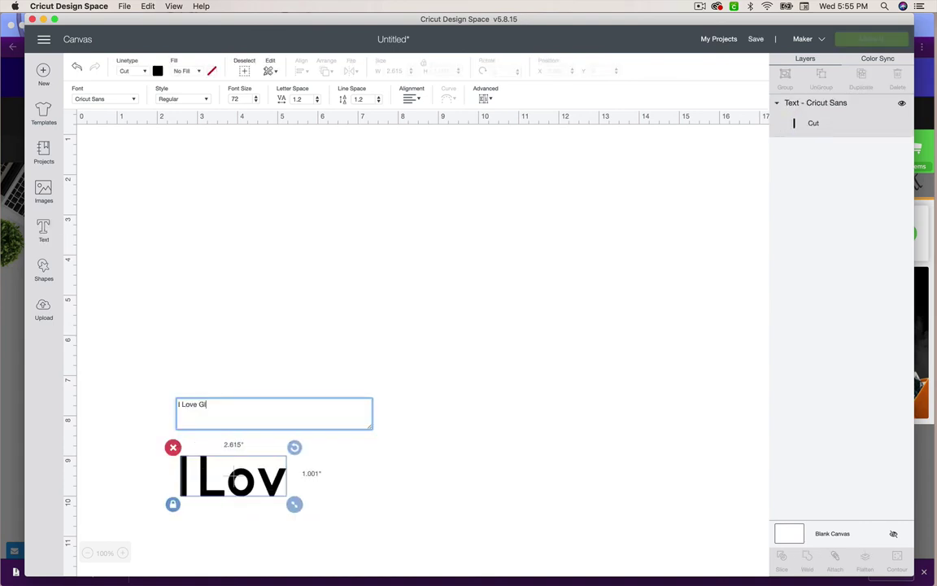
{"action": "type", "text": "itter"}
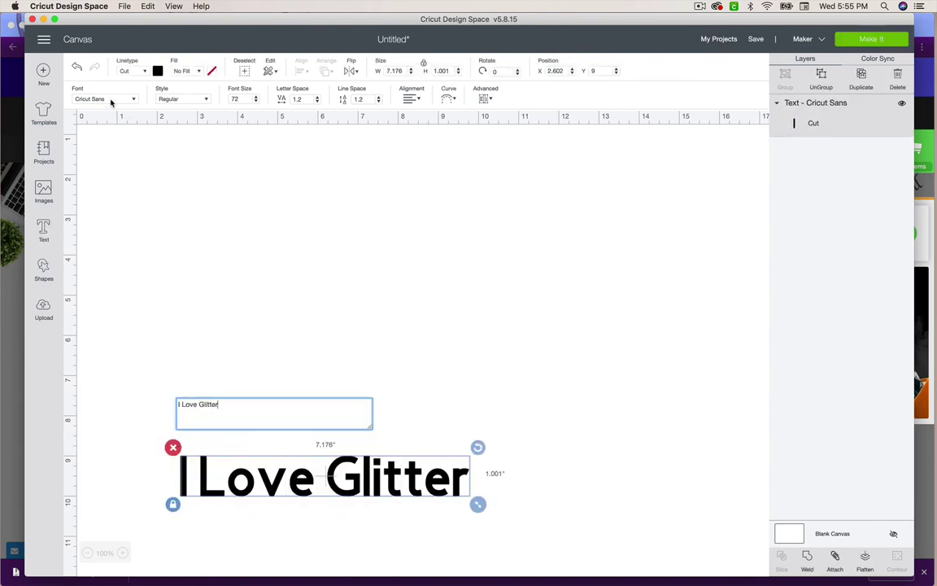
{"action": "left_click", "coordinate": [111, 99]}
{"action": "type", "text": "i love"}
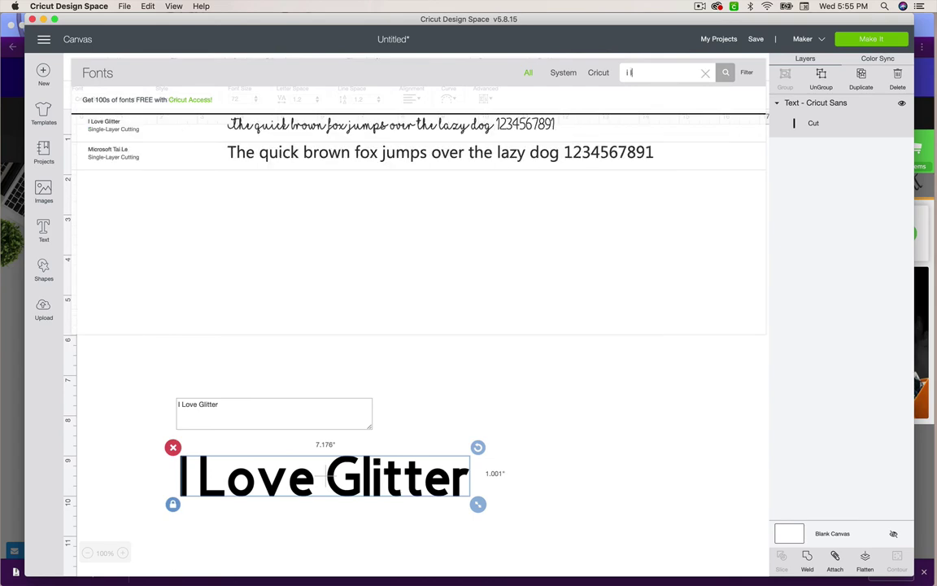
{"action": "left_click", "coordinate": [389, 137]}
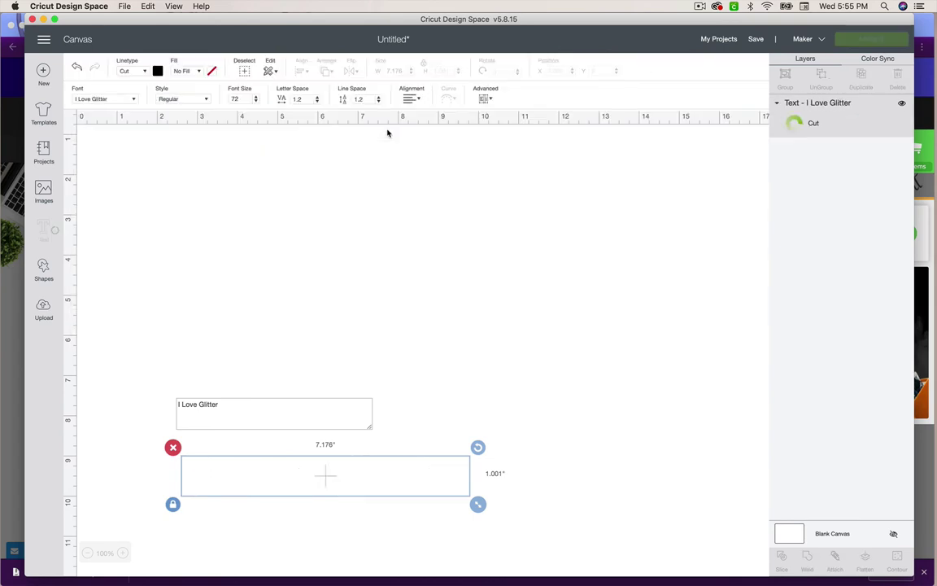
Move the 7.012-inch I Love Glitter script to the top centre and add another text box
{"action": "left_click", "coordinate": [281, 441]}
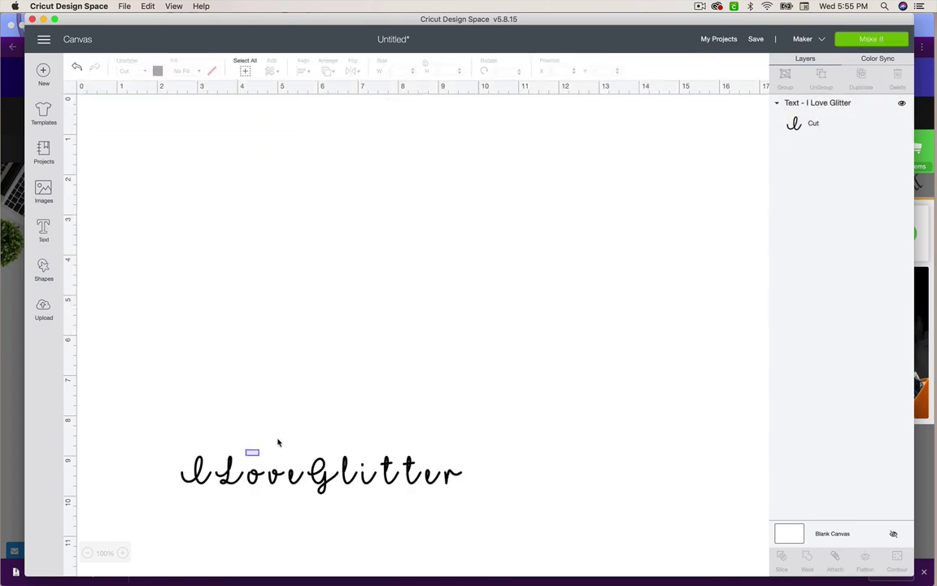
{"action": "left_click", "coordinate": [285, 478]}
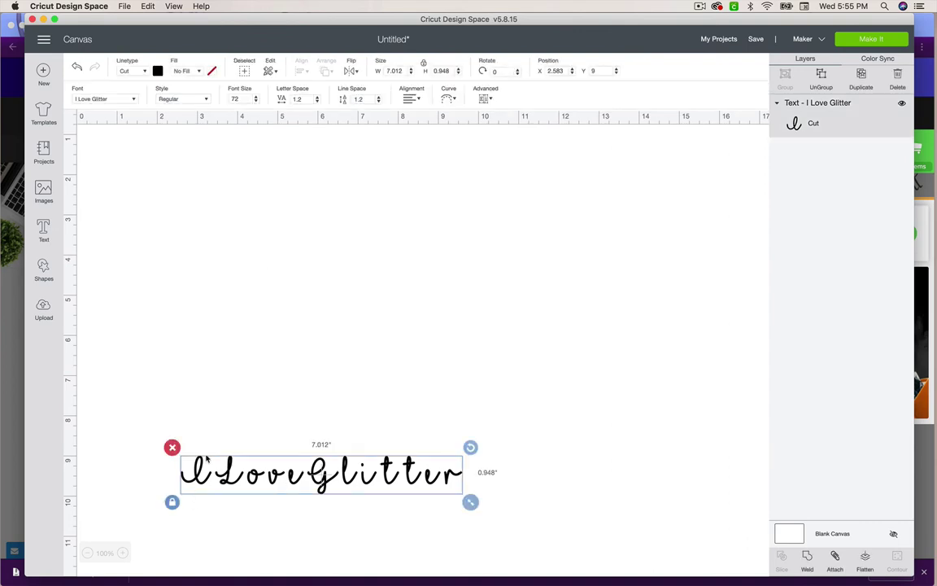
{"action": "left_click_drag", "start_coordinate": [308, 426], "coordinate": [499, 154]}
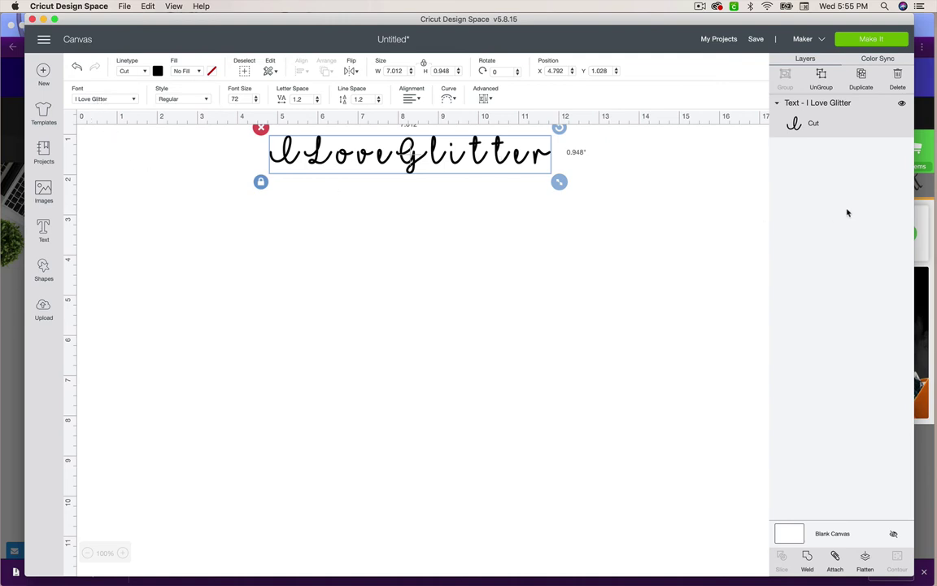
{"action": "left_click", "coordinate": [44, 230]}
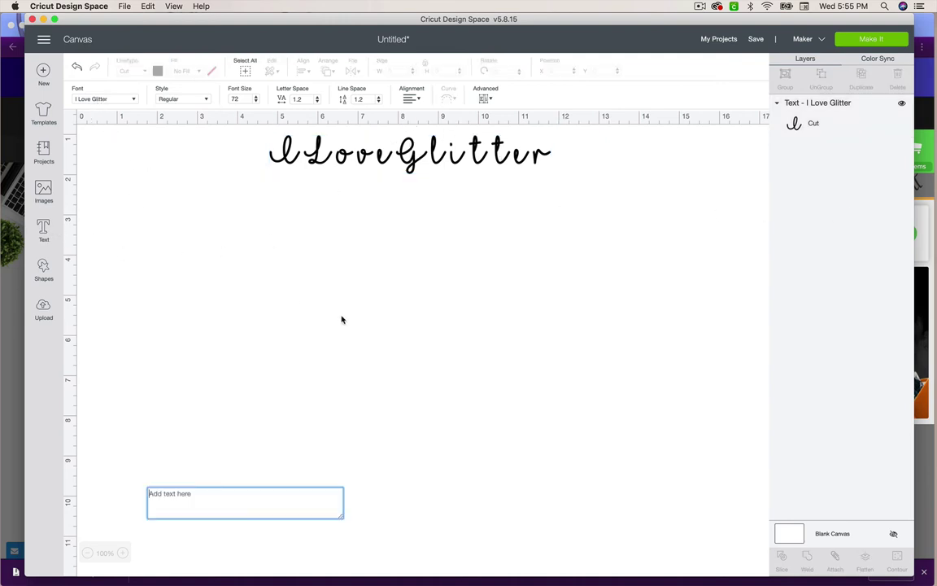
Type 'Goodies' and apply the all-caps Goodies Alt2 font via a 'goodi' search
{"action": "type", "text": "Goodies"}
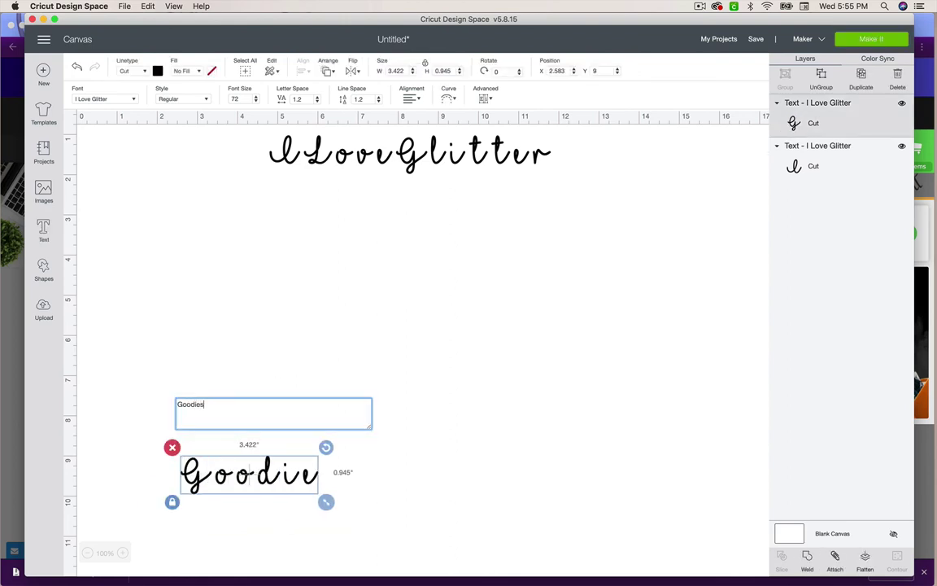
{"action": "left_click", "coordinate": [98, 97]}
{"action": "left_click_drag", "start_coordinate": [652, 72], "coordinate": [595, 74]}
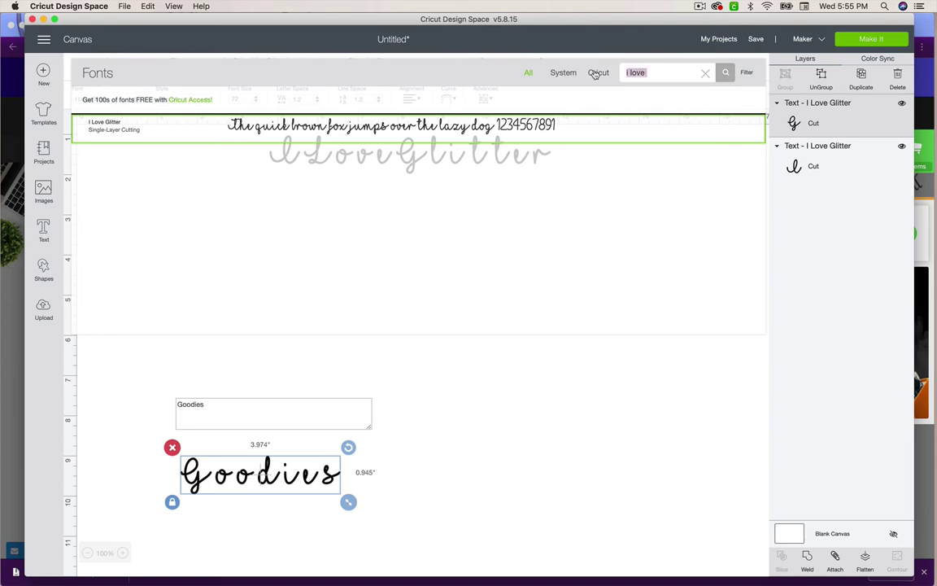
{"action": "type", "text": "goodie"}
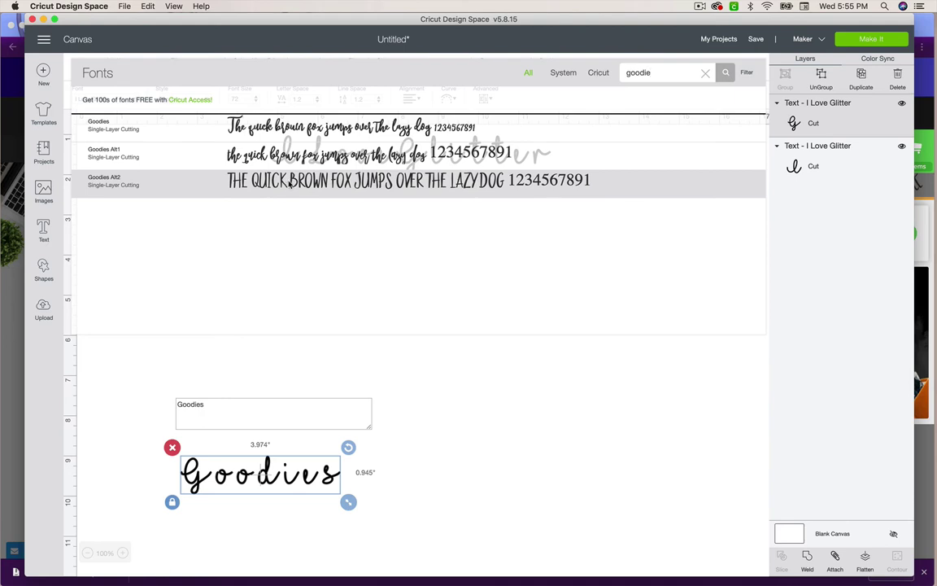
{"action": "left_click", "coordinate": [289, 183]}
Place GOODIES under the script, enlarged to 9.185 × 2.721 inches, and nudge I Love Glitter
{"action": "left_click_drag", "start_coordinate": [261, 461], "coordinate": [370, 232]}
{"action": "left_click_drag", "start_coordinate": [446, 265], "coordinate": [699, 517]}
{"action": "left_click_drag", "start_coordinate": [506, 292], "coordinate": [458, 361]}
{"action": "left_click_drag", "start_coordinate": [406, 156], "coordinate": [317, 174]}
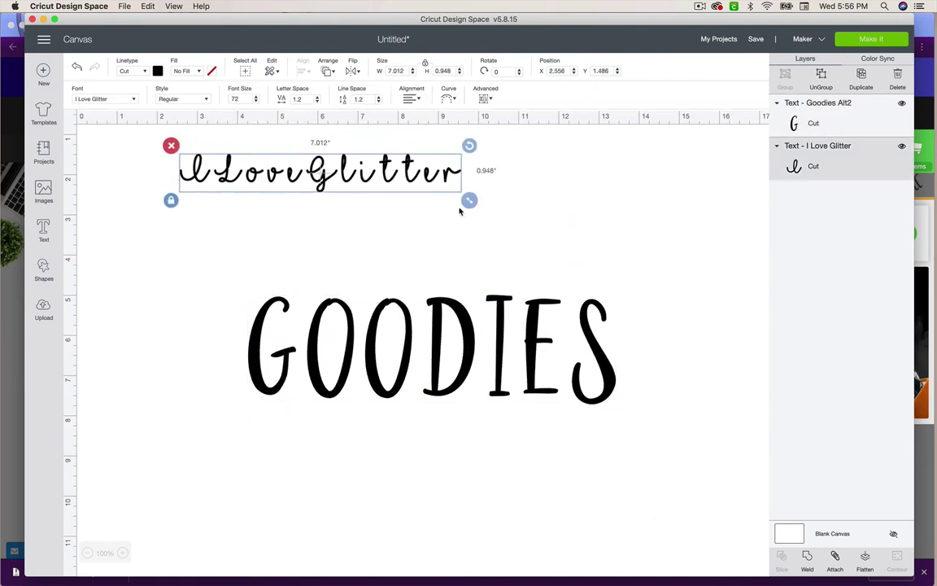
Widen I Love Glitter to 11.665 × 1.577 inches and move it just above GOODIES
{"action": "left_click_drag", "start_coordinate": [470, 201], "coordinate": [656, 325]}
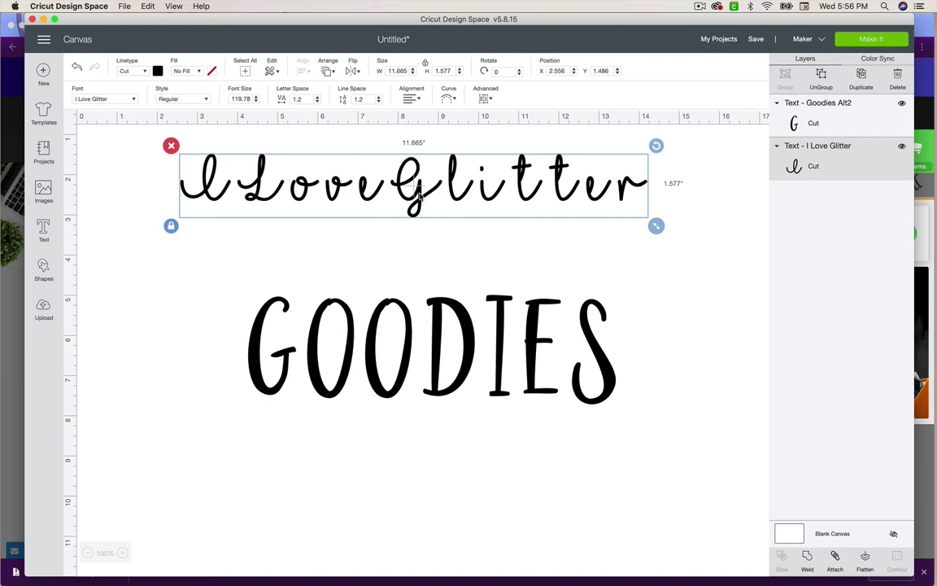
{"action": "left_click_drag", "start_coordinate": [421, 193], "coordinate": [429, 231]}
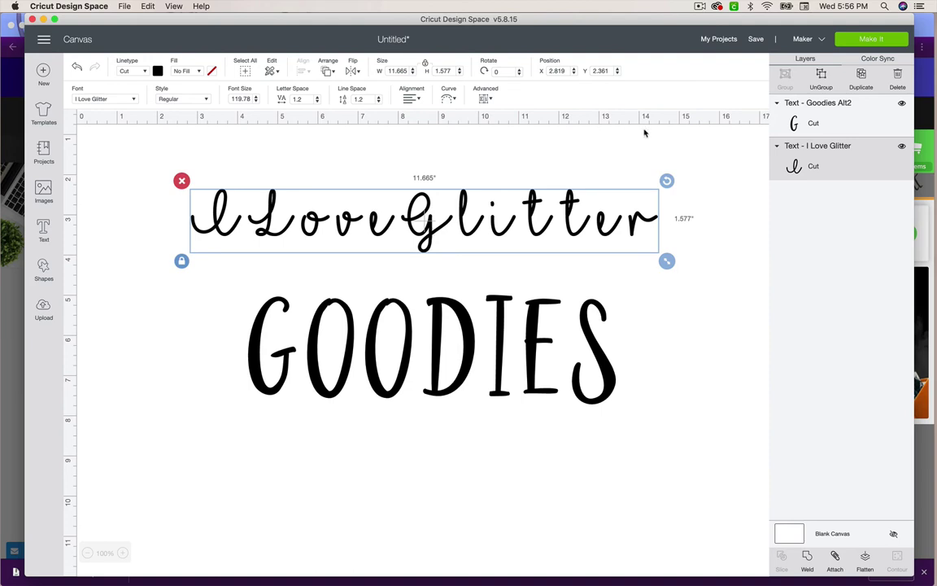
{"action": "left_click_drag", "start_coordinate": [418, 220], "coordinate": [377, 195]}
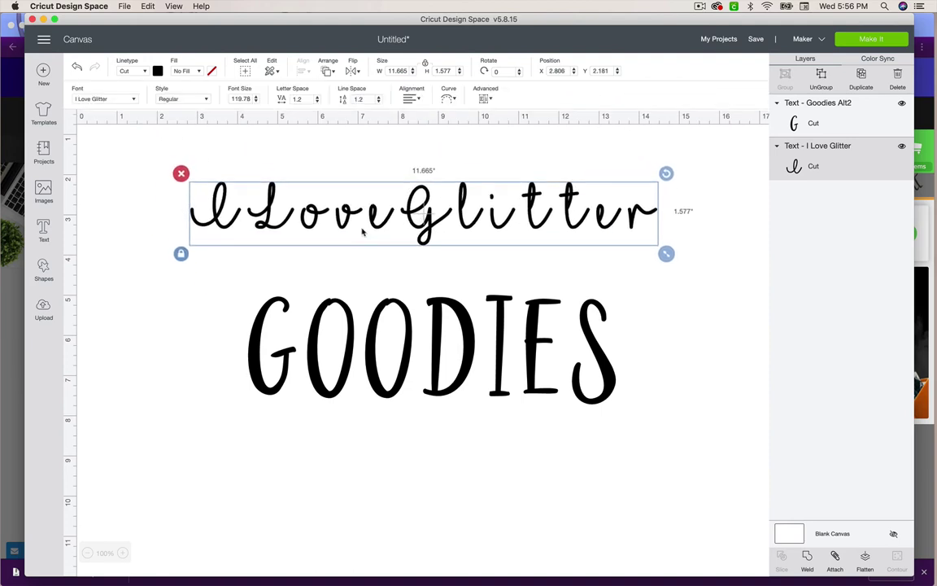
{"action": "left_click", "coordinate": [848, 43]}
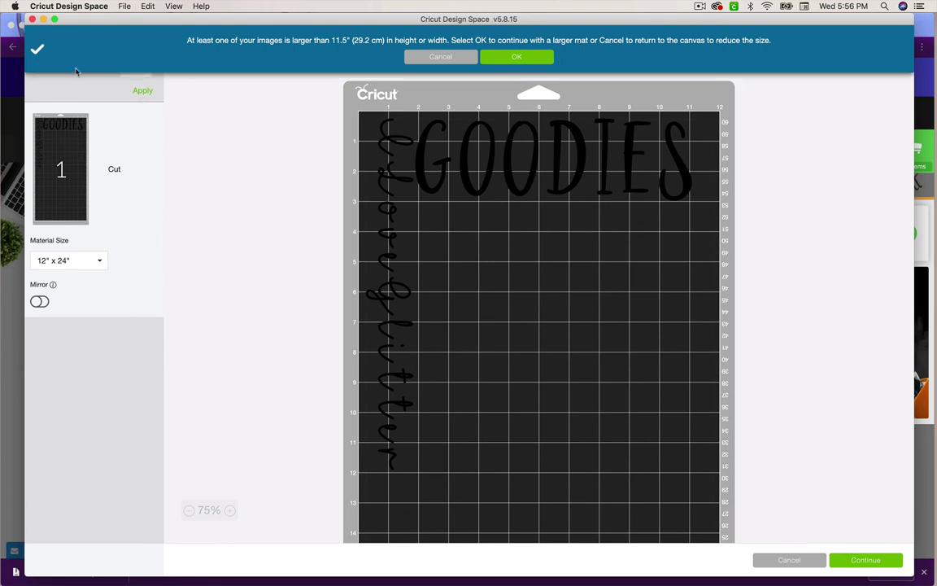
{"action": "left_click", "coordinate": [440, 57]}
{"action": "left_click", "coordinate": [413, 208]}
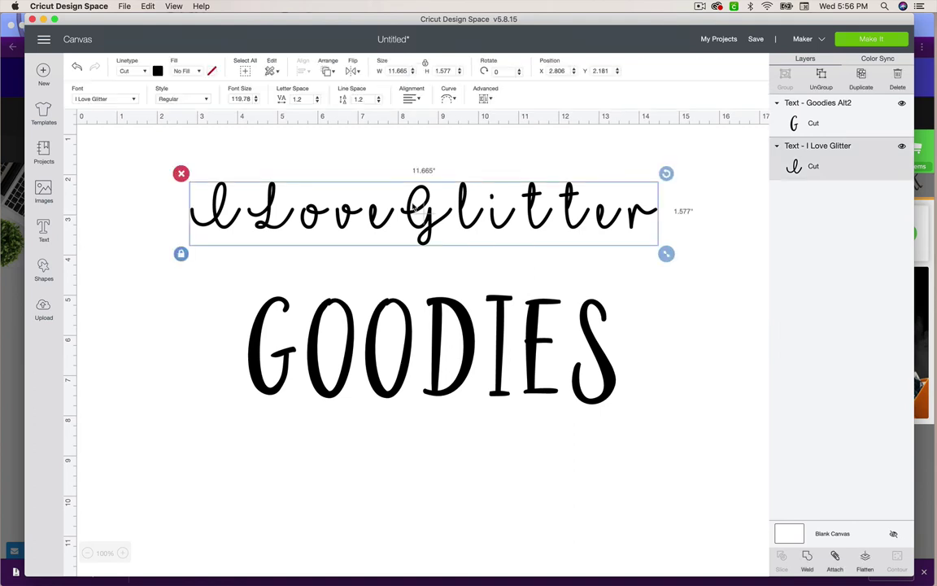
{"action": "mouse_move", "coordinate": [413, 210]}
{"action": "left_mouse_down"}
{"action": "mouse_move", "coordinate": [392, 205]}
{"action": "mouse_move", "coordinate": [416, 210]}
{"action": "left_mouse_up"}
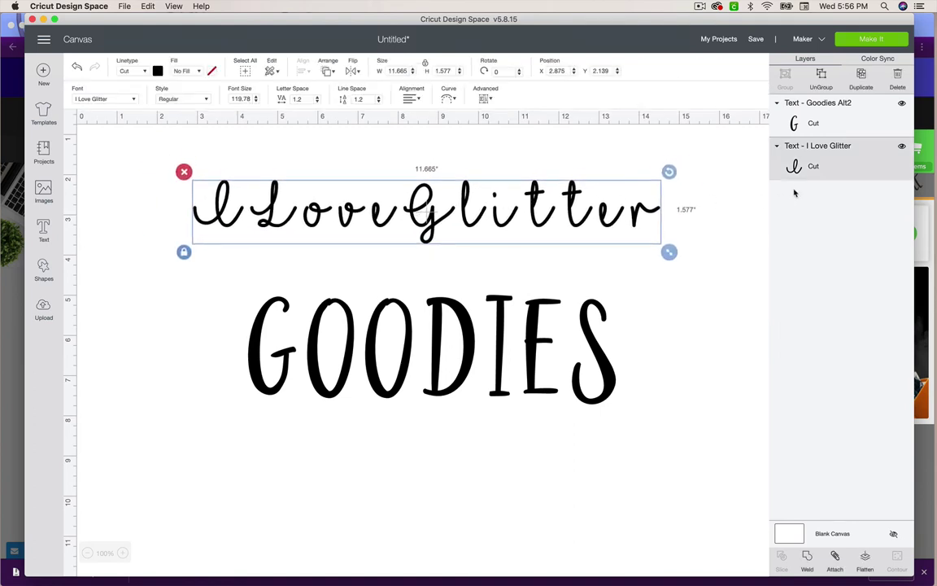
Ungroup I Love Glitter into separate letters and nudge the o left to X 5.332
{"action": "left_click", "coordinate": [822, 80]}
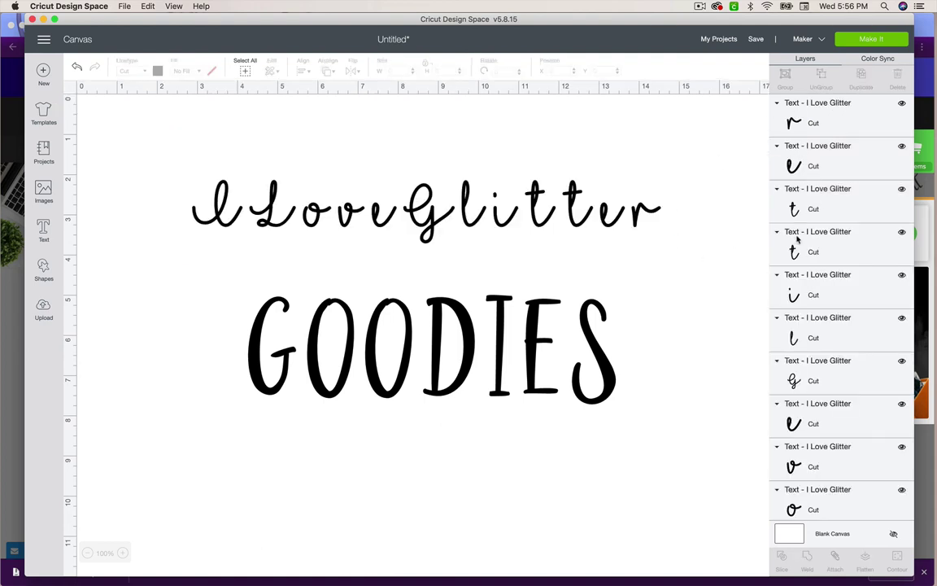
{"action": "left_click", "coordinate": [314, 227]}
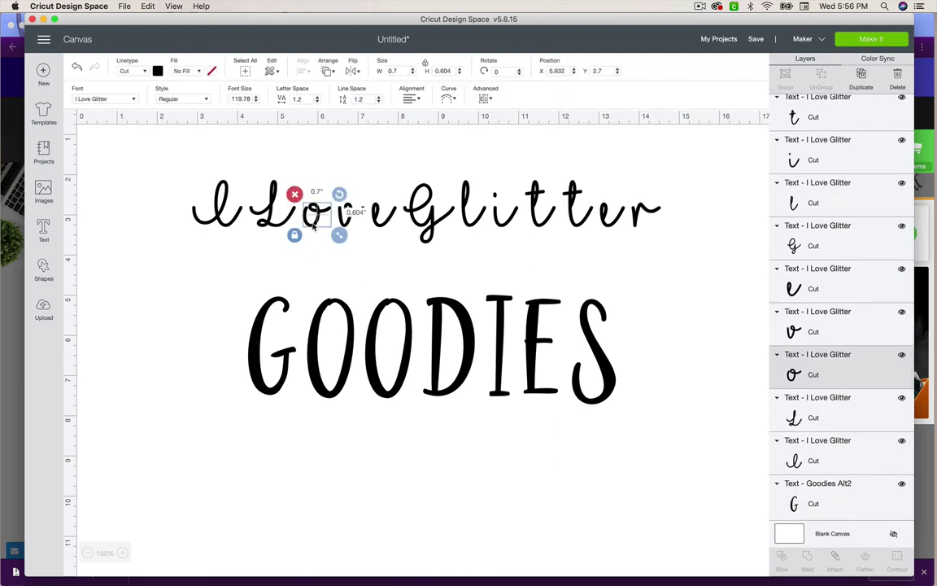
{"action": "key", "text": "Left"}
{"action": "key", "text": "Left"}
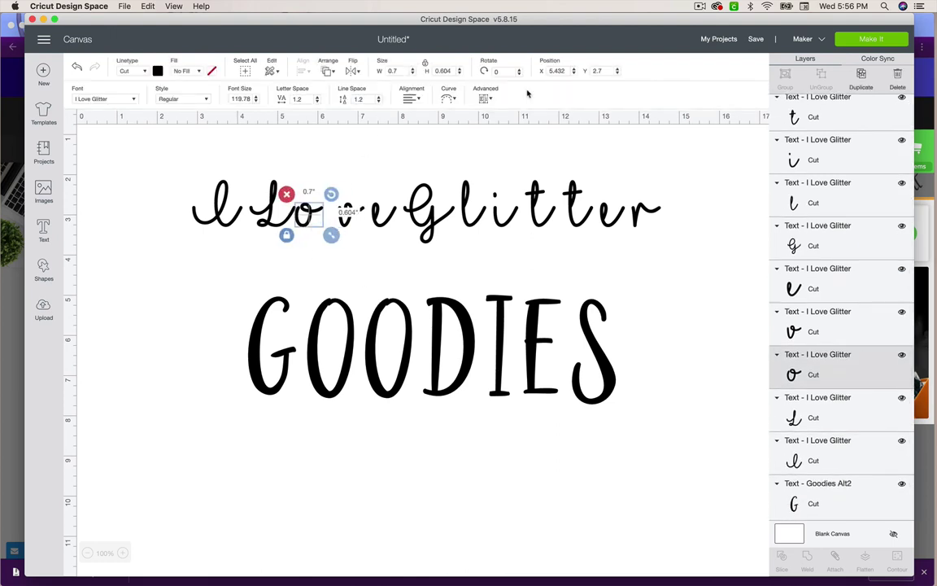
{"action": "left_click", "coordinate": [574, 73]}
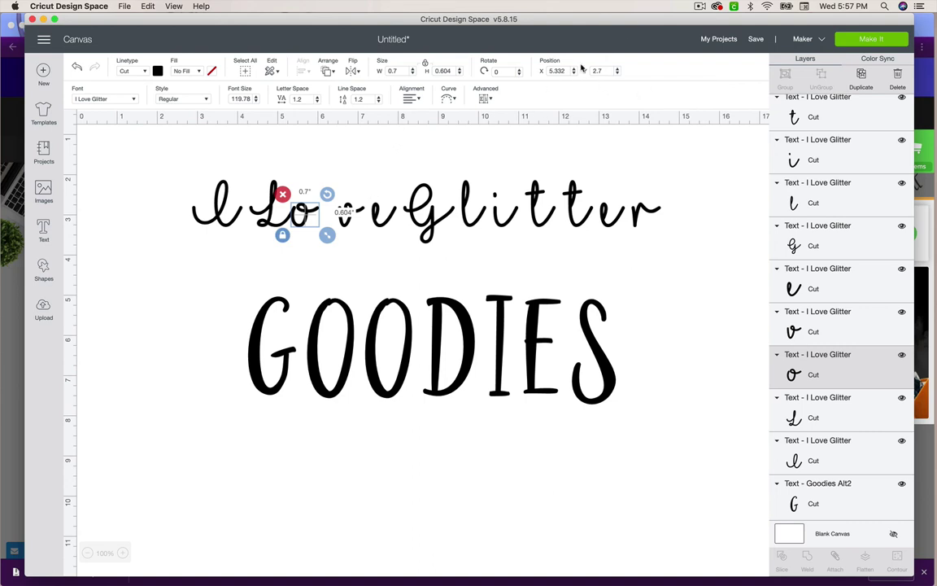
Tighten the spacing of Love by repositioning the o, v and e
{"action": "left_click", "coordinate": [574, 71]}
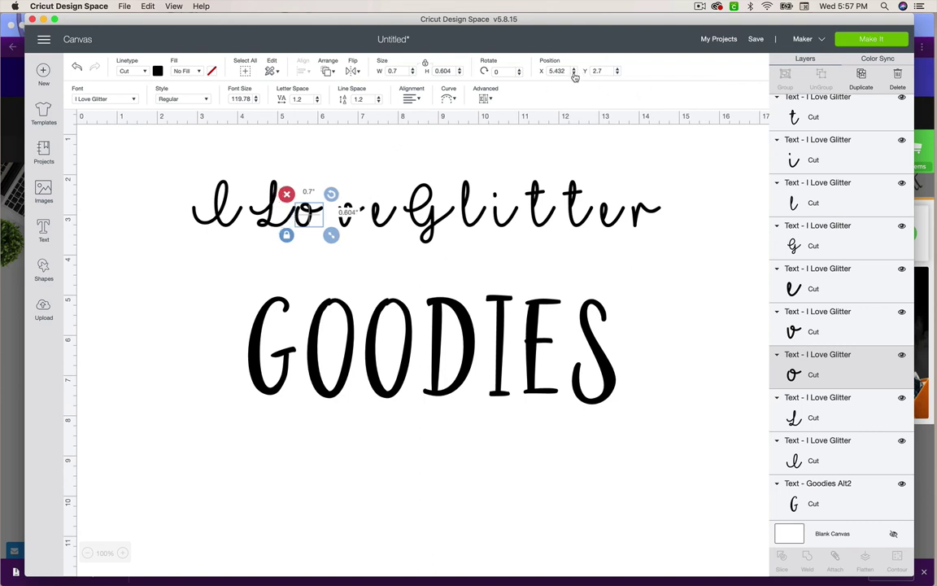
{"action": "left_click", "coordinate": [351, 238]}
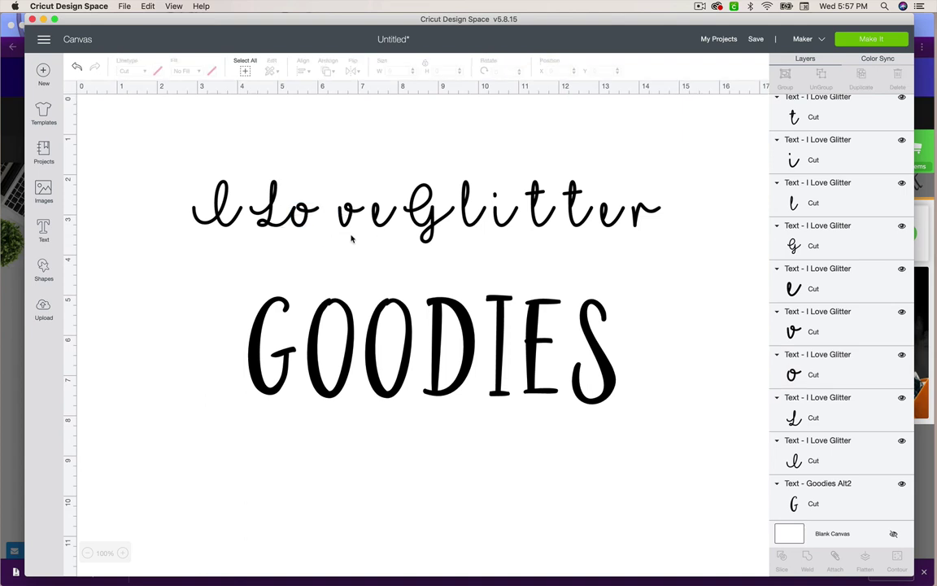
{"action": "left_click_drag", "start_coordinate": [362, 214], "coordinate": [349, 218]}
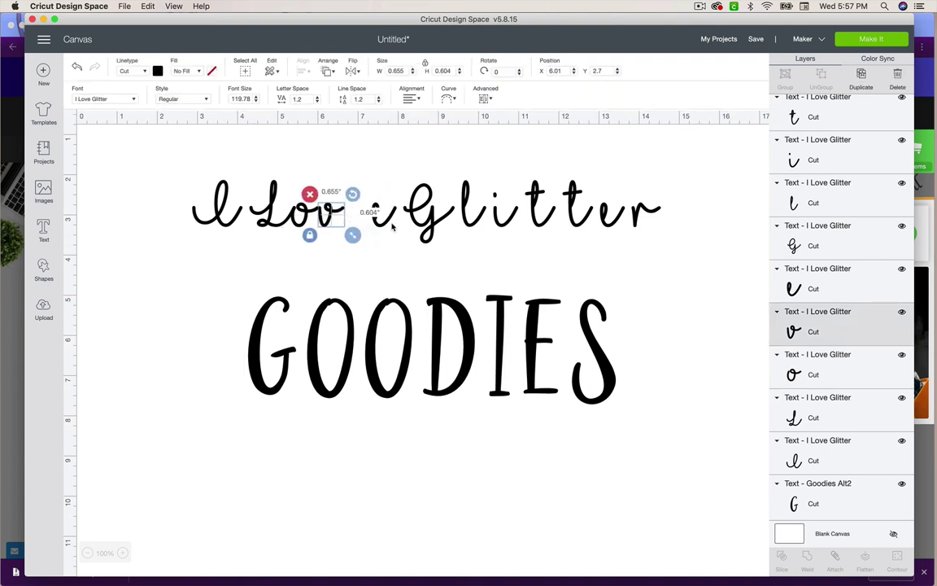
{"action": "left_click", "coordinate": [384, 222]}
{"action": "key", "text": "Left"}
{"action": "key", "text": "Left"}
{"action": "key", "text": "Left"}
{"action": "key", "text": "Left"}
{"action": "key", "text": "Left"}
{"action": "key", "text": "Left"}
{"action": "key", "text": "Left"}
{"action": "key", "text": "Left"}
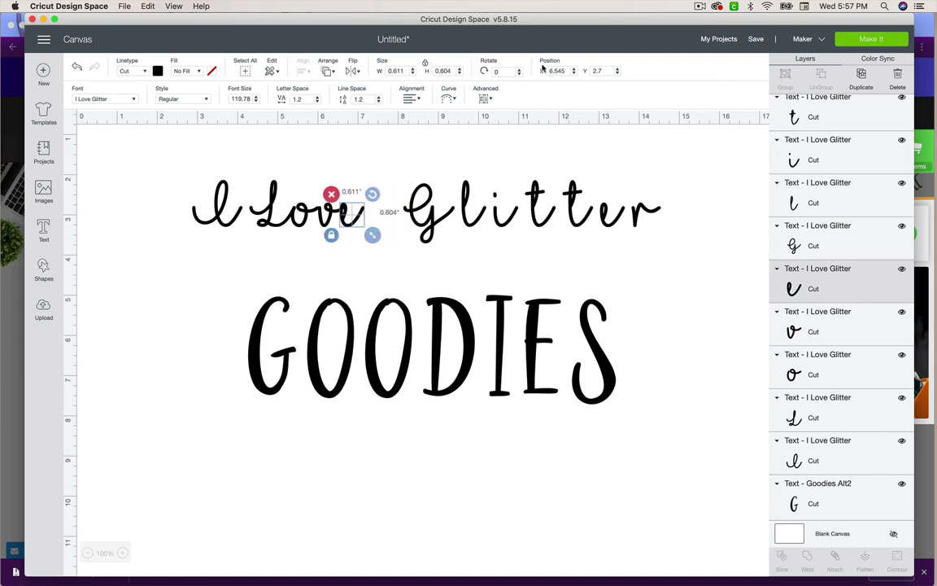
{"action": "left_click", "coordinate": [322, 221]}
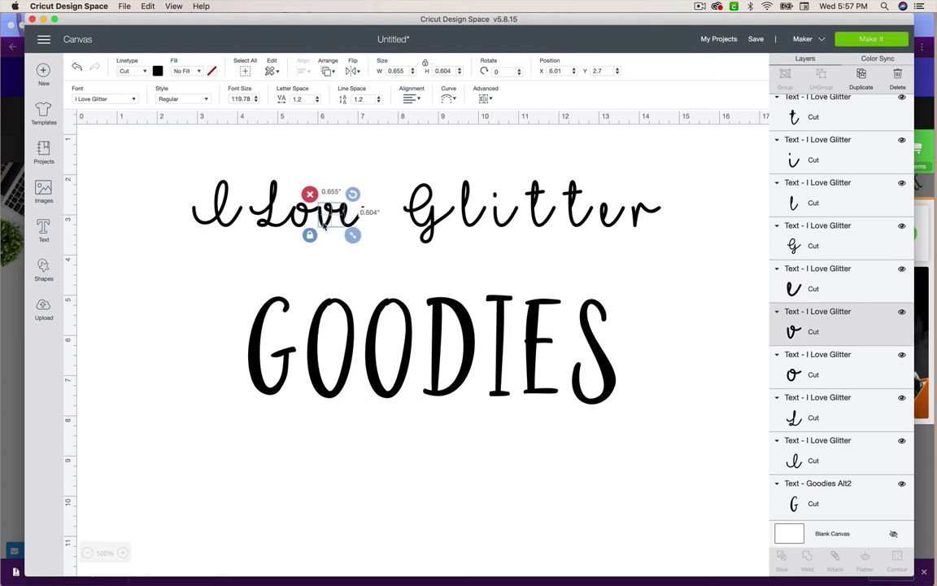
{"action": "left_click_drag", "start_coordinate": [323, 226], "coordinate": [322, 227]}
{"action": "left_click", "coordinate": [353, 226]}
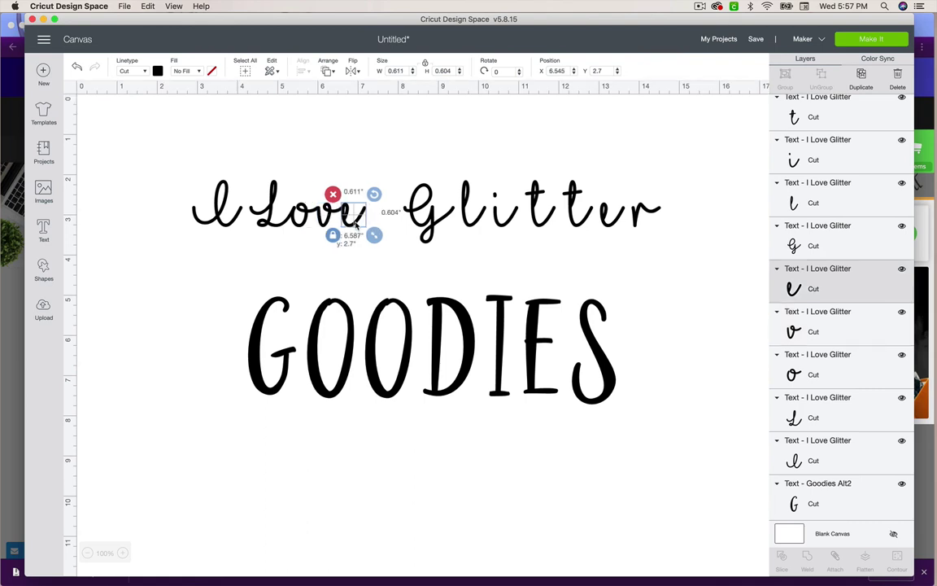
{"action": "left_click_drag", "start_coordinate": [353, 226], "coordinate": [355, 226]}
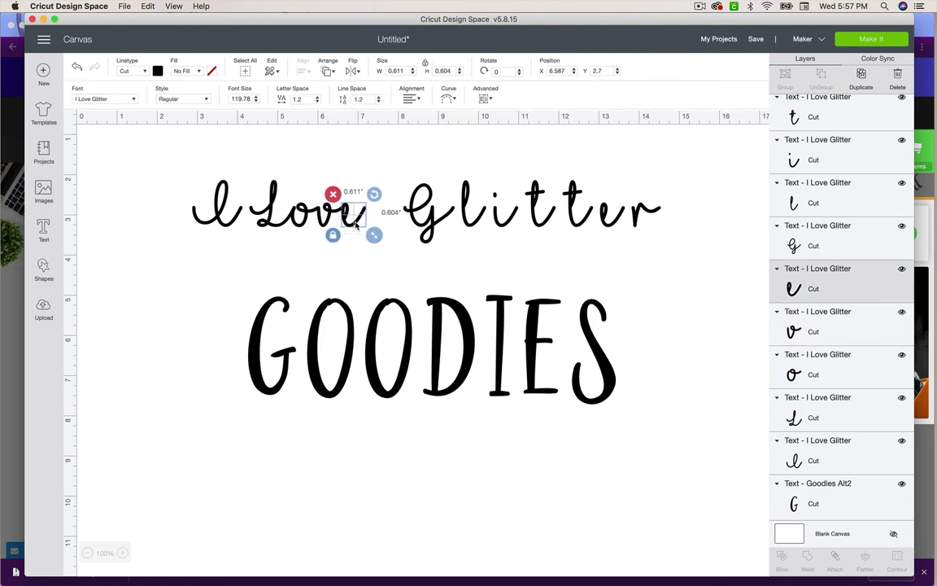
{"action": "left_click", "coordinate": [380, 253]}
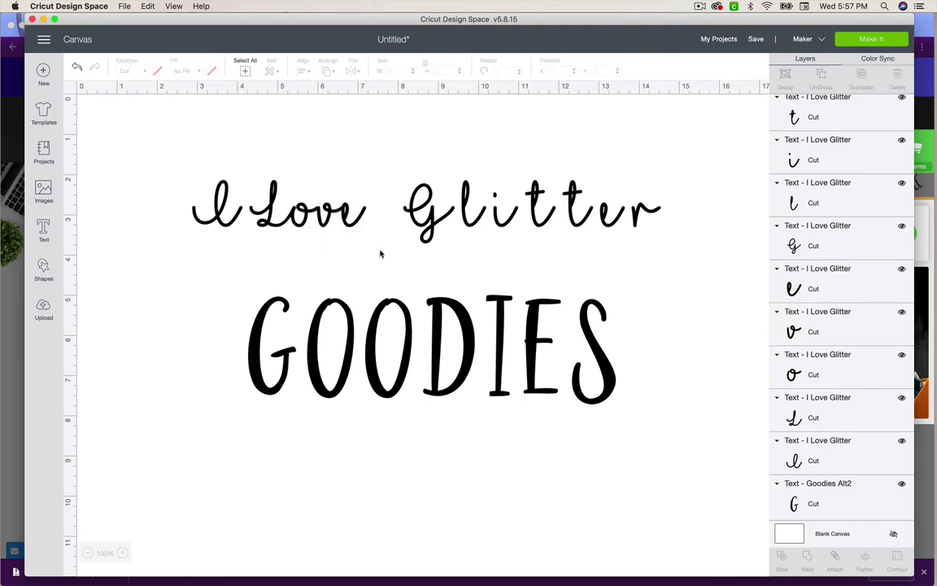
Close the gaps in Glitter, sliding i, both t's, e and r left, r at X 12.123
{"action": "left_click", "coordinate": [466, 205]}
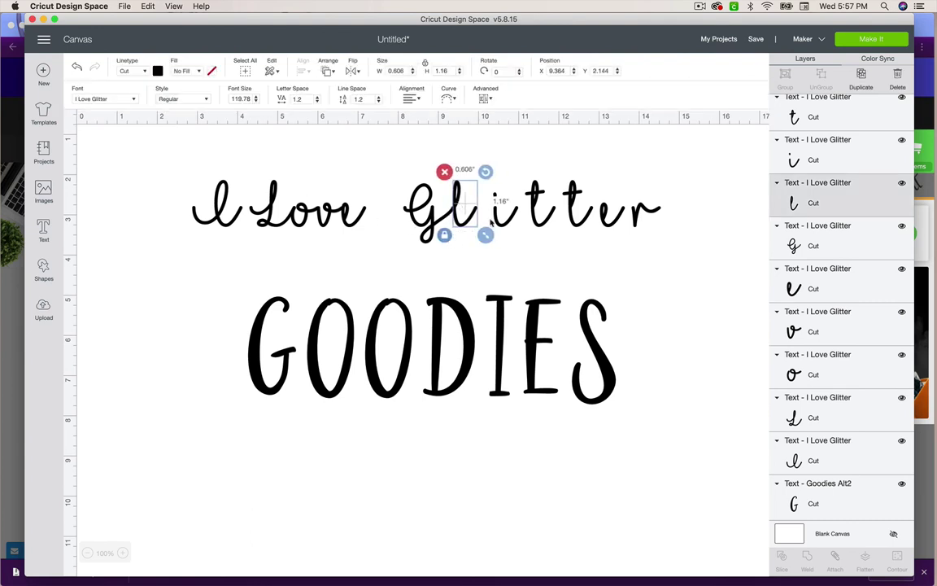
{"action": "left_click_drag", "start_coordinate": [497, 216], "coordinate": [479, 219]}
{"action": "left_click", "coordinate": [541, 221]}
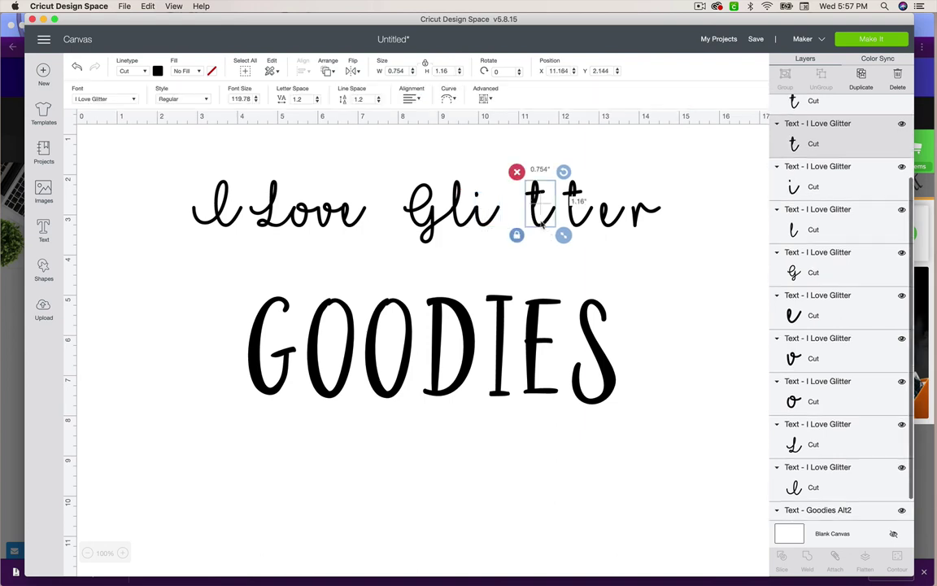
{"action": "left_click_drag", "start_coordinate": [541, 220], "coordinate": [510, 225]}
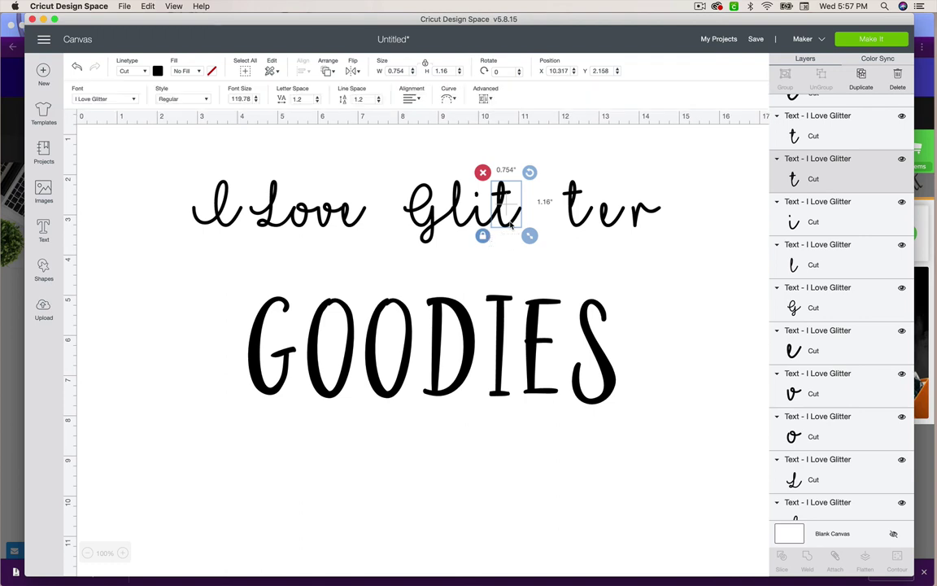
{"action": "left_click_drag", "start_coordinate": [586, 217], "coordinate": [535, 224]}
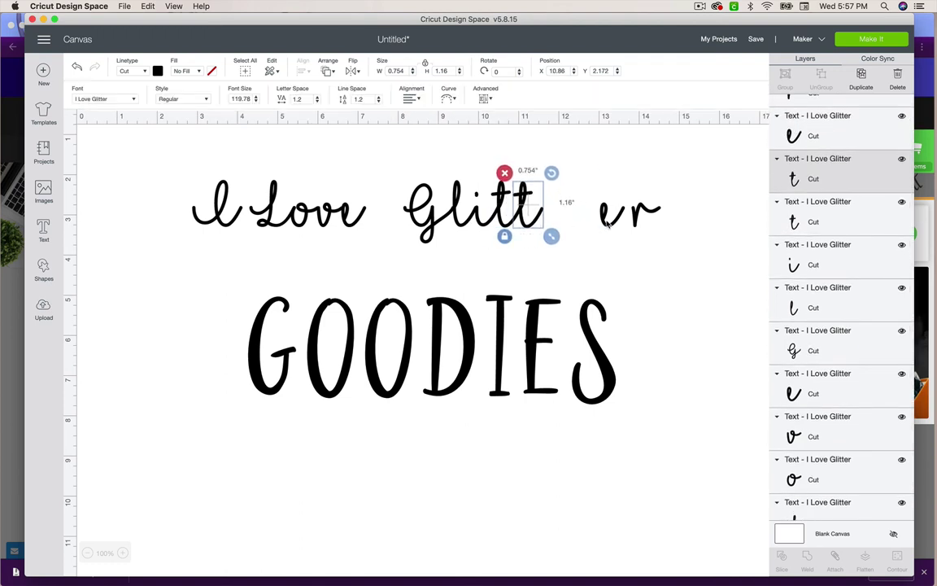
{"action": "left_click_drag", "start_coordinate": [602, 218], "coordinate": [546, 215]}
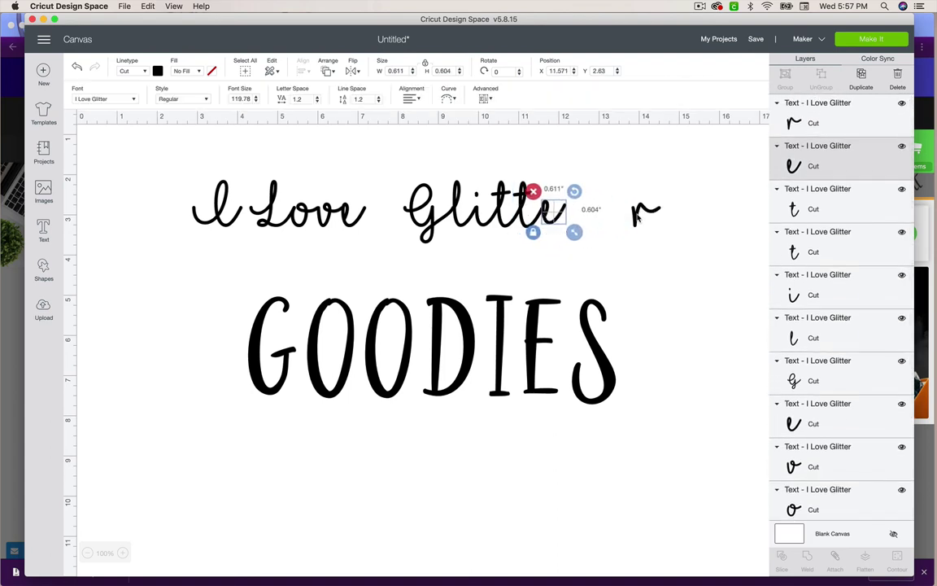
{"action": "left_click_drag", "start_coordinate": [637, 217], "coordinate": [571, 210]}
{"action": "left_click", "coordinate": [491, 218]}
{"action": "left_click", "coordinate": [558, 252]}
{"action": "left_click", "coordinate": [614, 249]}
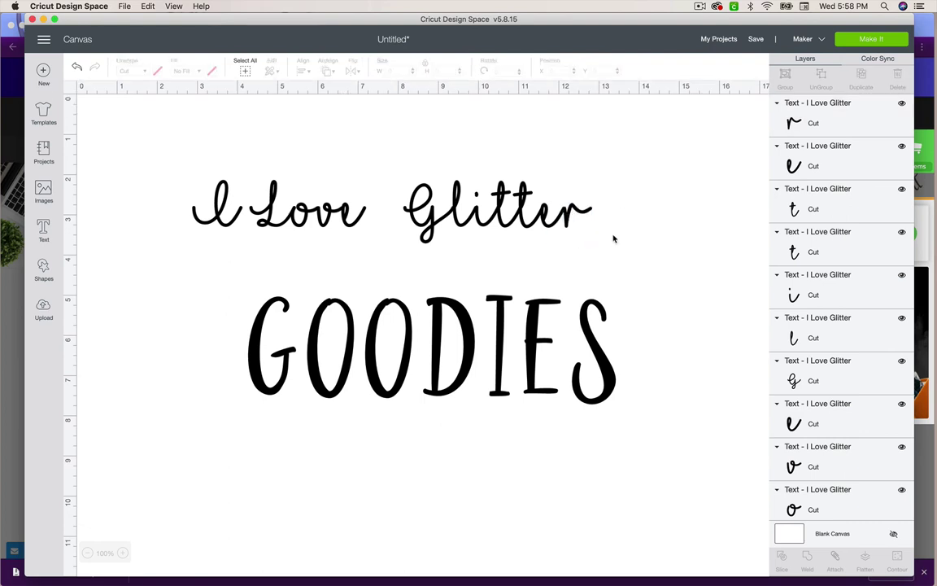
Attach the seven Glitter letters together into one unit
{"action": "left_click_drag", "start_coordinate": [614, 239], "coordinate": [397, 172]}
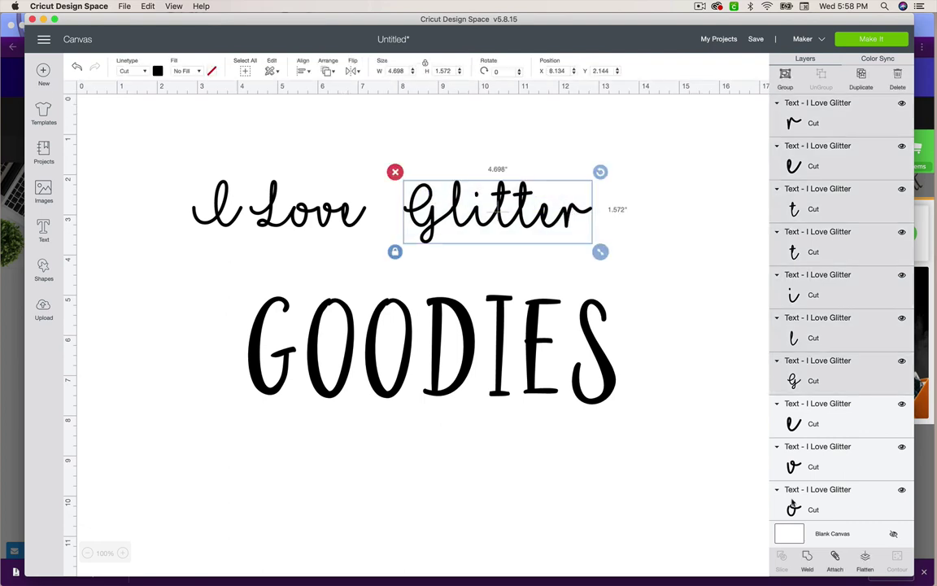
{"action": "left_click", "coordinate": [833, 556]}
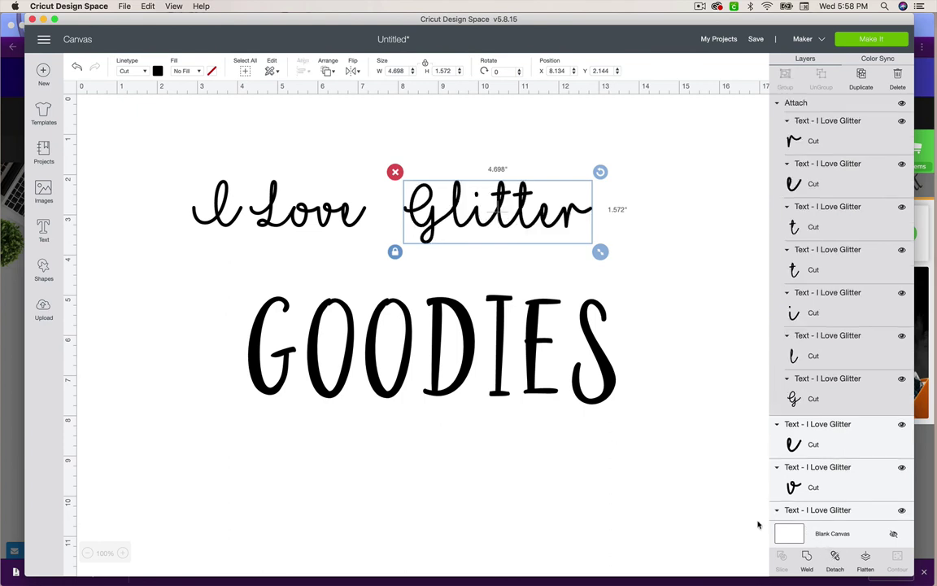
{"action": "left_click", "coordinate": [317, 242]}
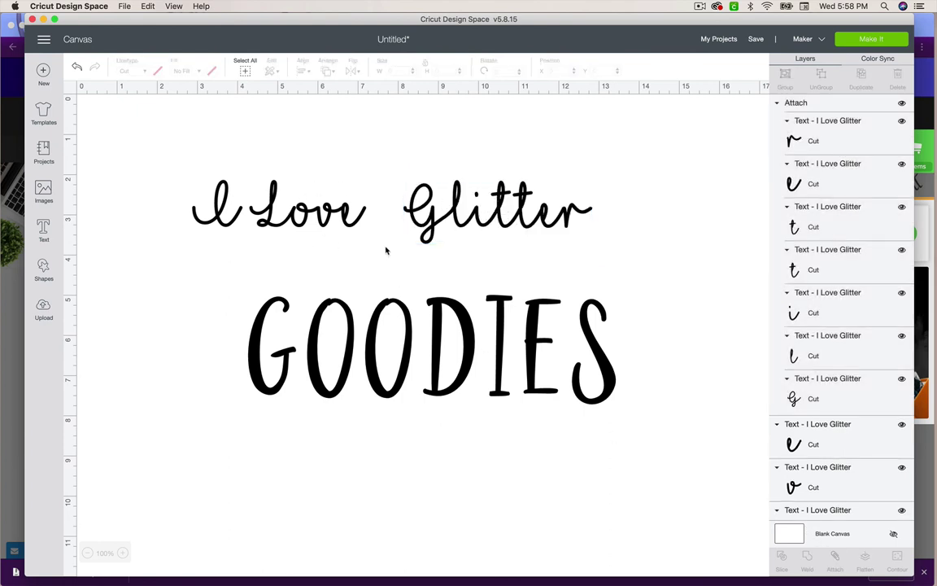
Attach the Love letters together as a separate group
{"action": "left_click_drag", "start_coordinate": [366, 247], "coordinate": [257, 167]}
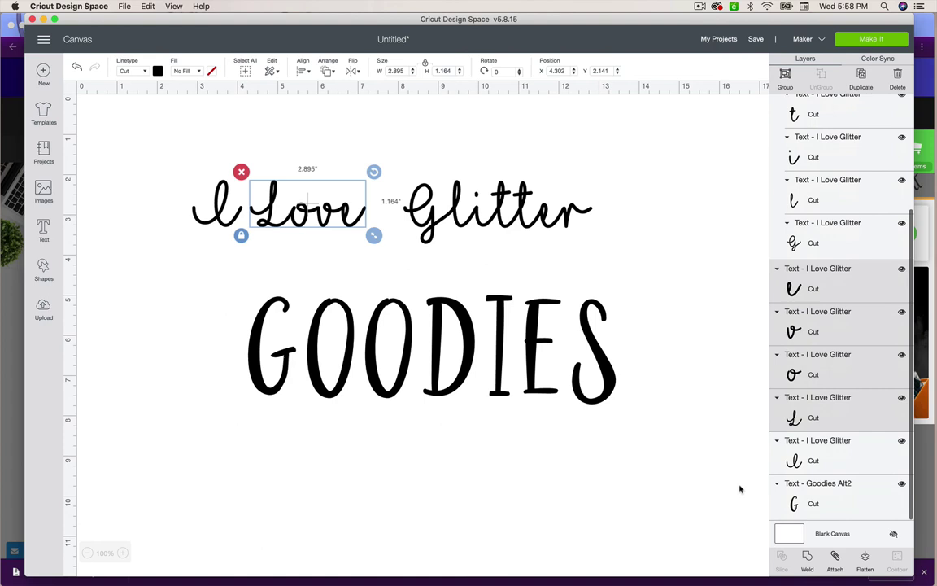
{"action": "left_click", "coordinate": [835, 556]}
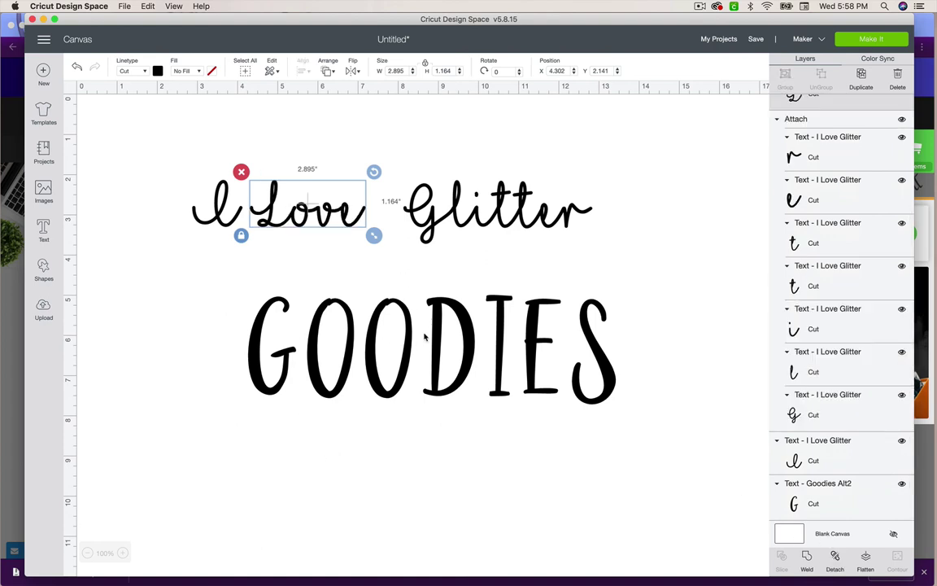
{"action": "left_click", "coordinate": [369, 309]}
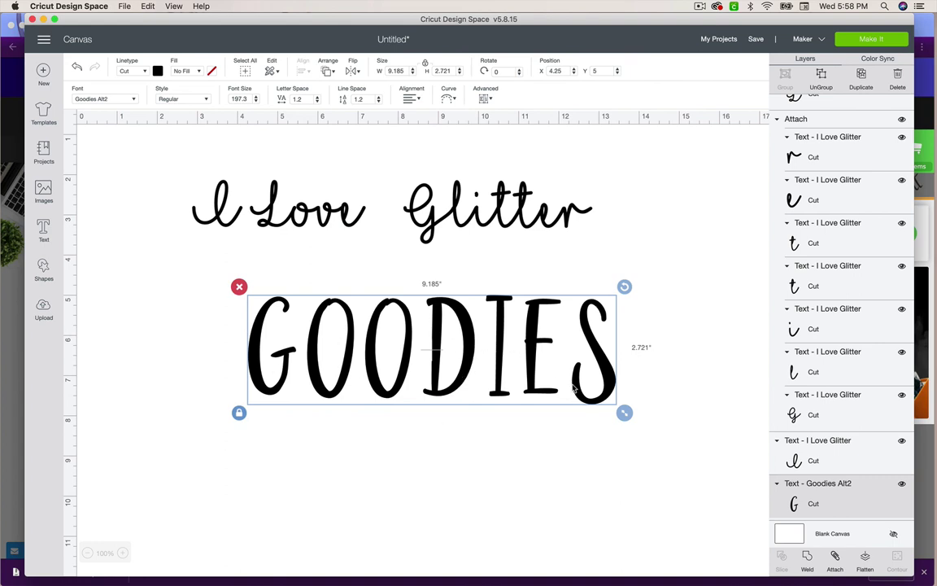
Ungroup GOODIES and nudge I, E and S right to open a gap after D
{"action": "left_click", "coordinate": [822, 77]}
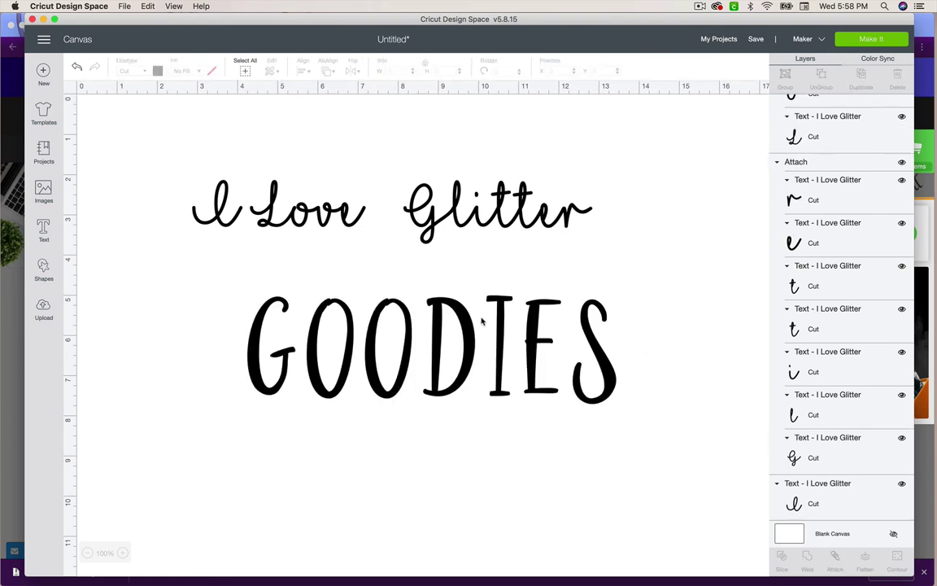
{"action": "left_click_drag", "start_coordinate": [481, 277], "coordinate": [640, 405]}
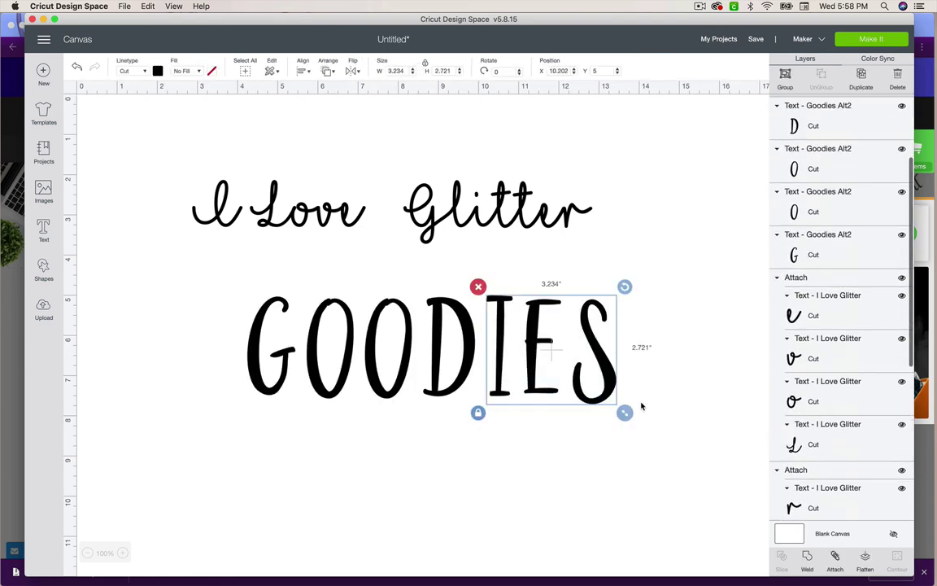
{"action": "key", "text": "Right"}
{"action": "key", "text": "Right"}
{"action": "key", "text": "Right"}
{"action": "key", "text": "Right"}
{"action": "key", "text": "Right"}
{"action": "key", "text": "Right"}
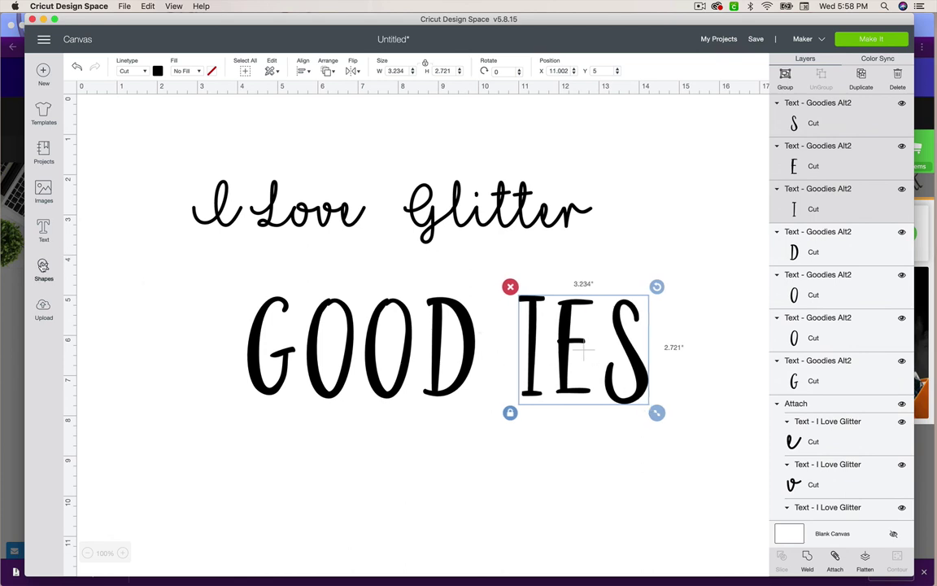
Add a square, shrink it to a 0.667 × 0.319 in bar, and place it in the gap
{"action": "left_click", "coordinate": [44, 268]}
{"action": "left_click", "coordinate": [487, 382]}
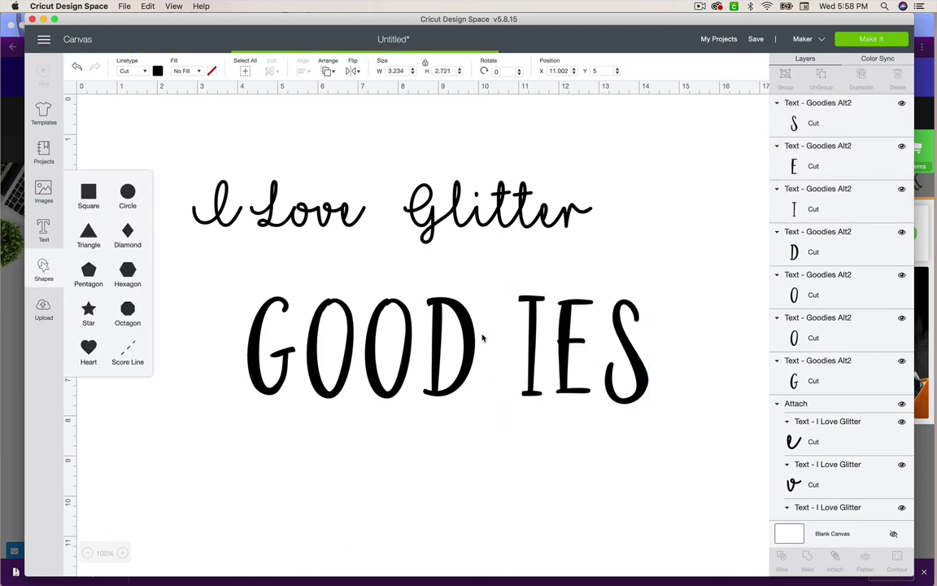
{"action": "left_click_drag", "start_coordinate": [494, 350], "coordinate": [498, 340]}
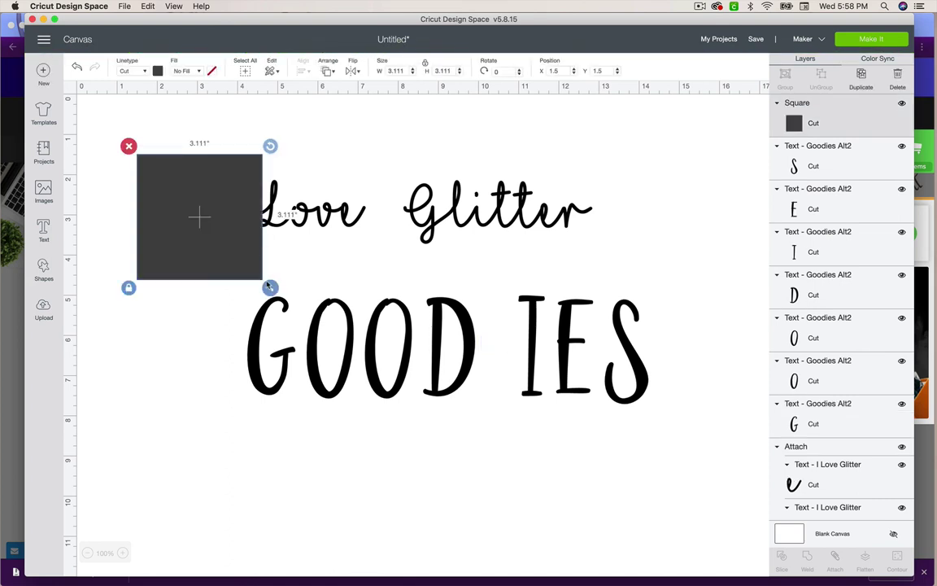
{"action": "left_click_drag", "start_coordinate": [270, 288], "coordinate": [265, 283]}
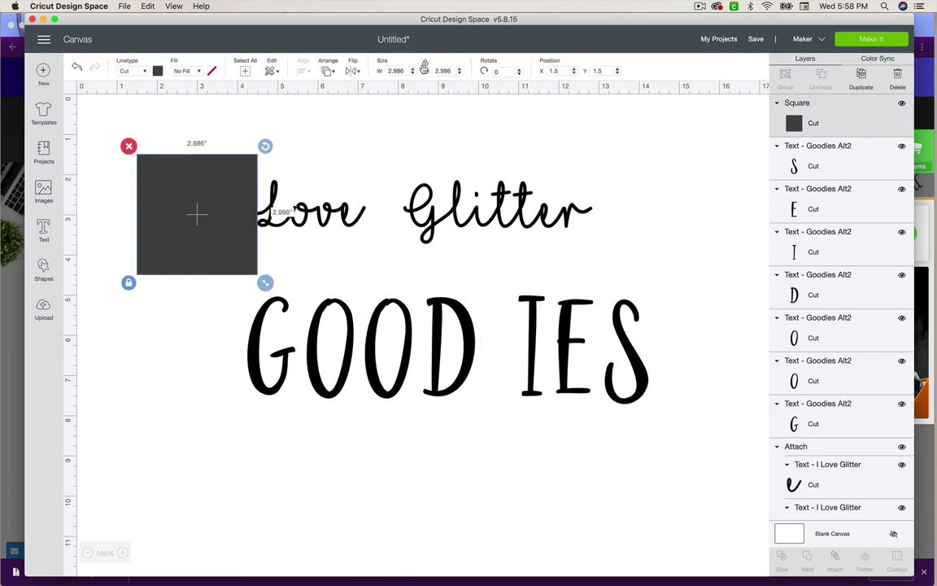
{"action": "left_click_drag", "start_coordinate": [264, 281], "coordinate": [501, 345]}
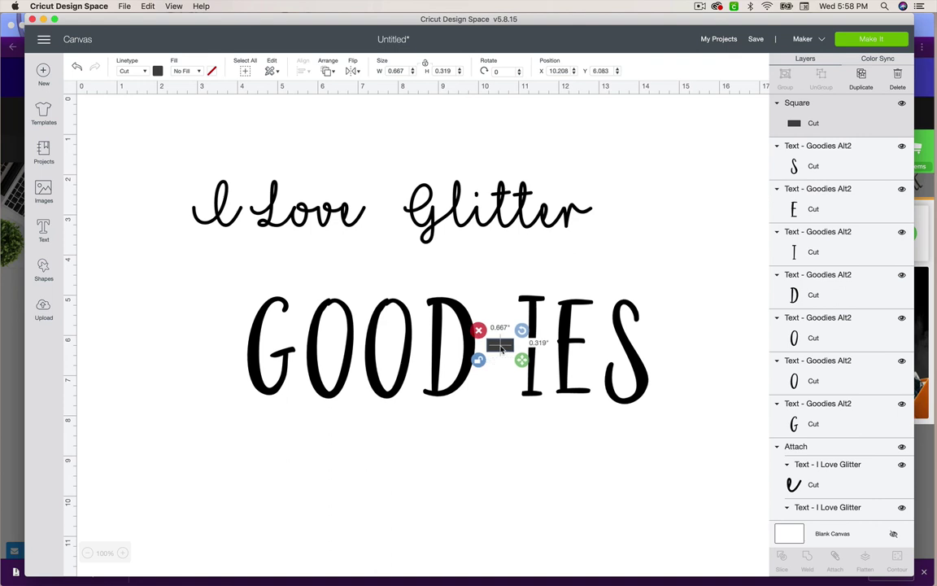
{"action": "left_click", "coordinate": [501, 428]}
Attach then detach the GOOD-IES letters and bar, and reselect them all
{"action": "left_click_drag", "start_coordinate": [680, 447], "coordinate": [157, 298]}
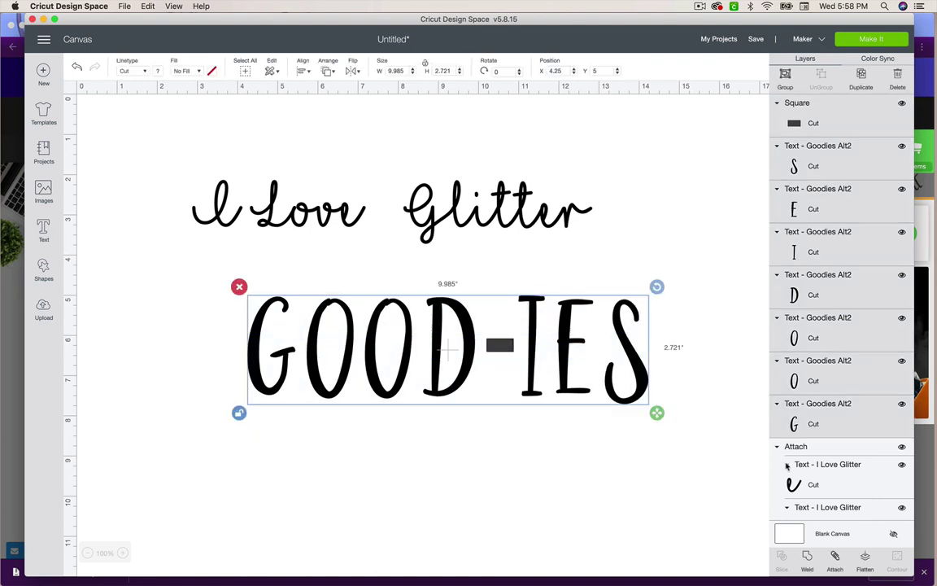
{"action": "left_click", "coordinate": [835, 559]}
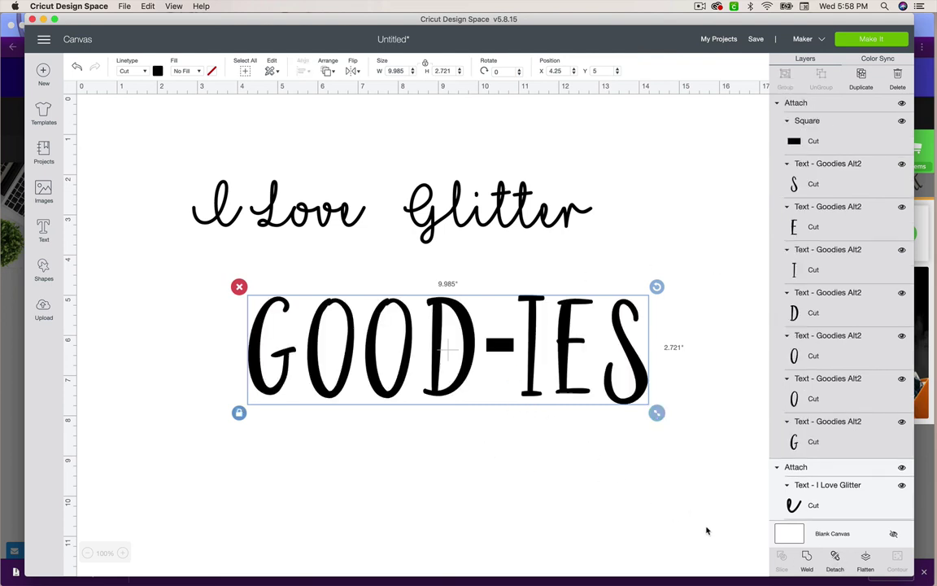
{"action": "left_click", "coordinate": [835, 561]}
{"action": "left_click_drag", "start_coordinate": [671, 415], "coordinate": [217, 308]}
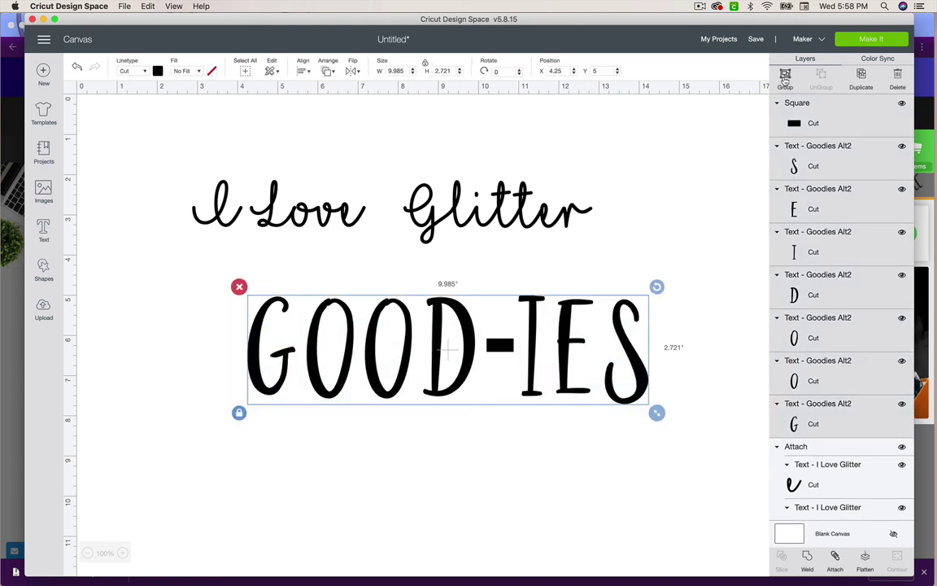
{"action": "left_click", "coordinate": [786, 74]}
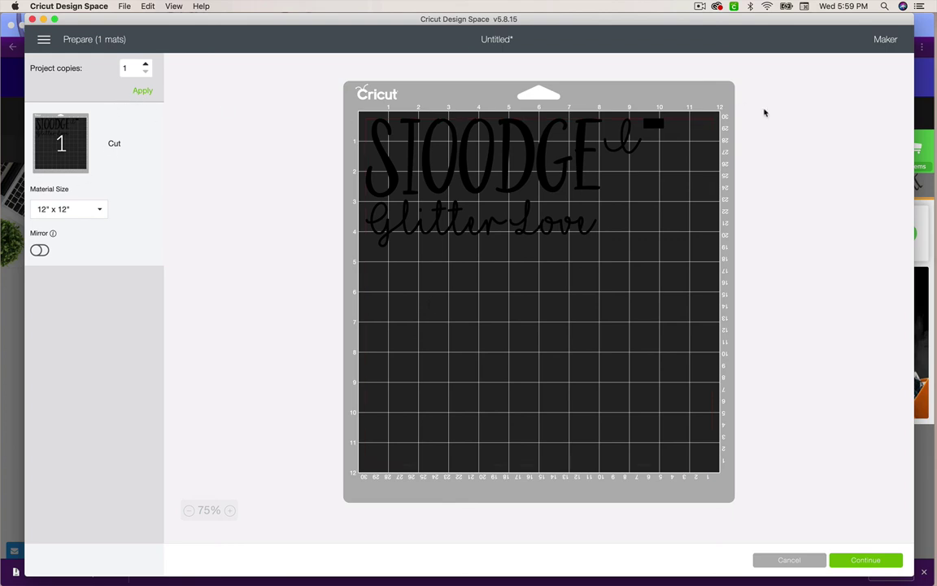
{"action": "left_click", "coordinate": [778, 559]}
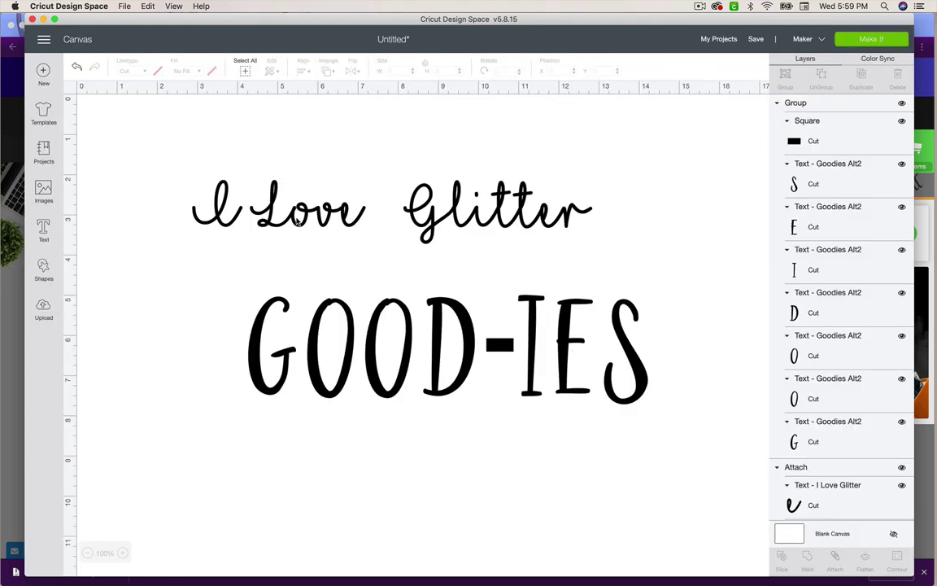
Stack a larger I Love above Glitter and enlarge Glitter beneath it
{"action": "left_click_drag", "start_coordinate": [227, 205], "coordinate": [324, 140]}
{"action": "left_click_drag", "start_coordinate": [352, 192], "coordinate": [440, 127]}
{"action": "left_click_drag", "start_coordinate": [460, 170], "coordinate": [537, 201]}
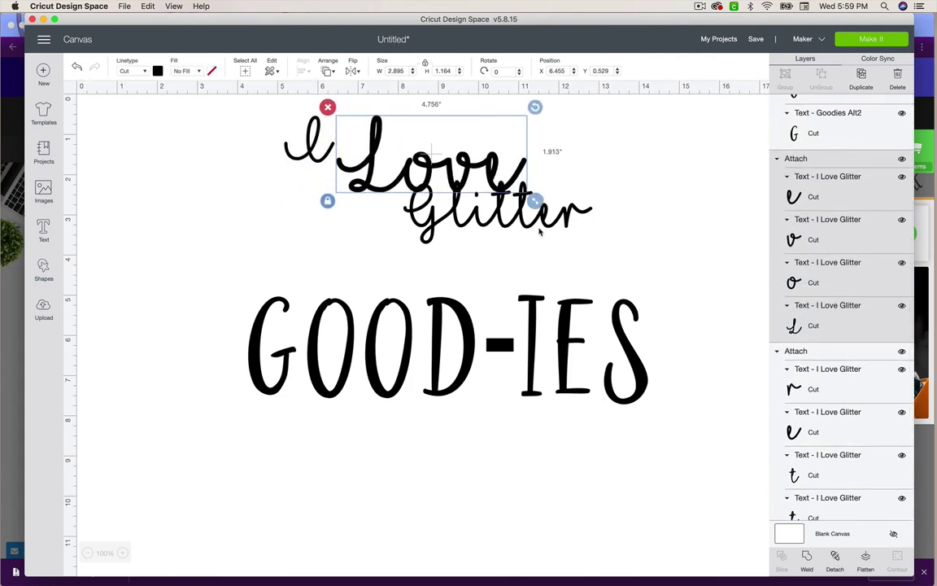
{"action": "left_click_drag", "start_coordinate": [474, 165], "coordinate": [482, 145]}
{"action": "left_click_drag", "start_coordinate": [417, 201], "coordinate": [299, 200]}
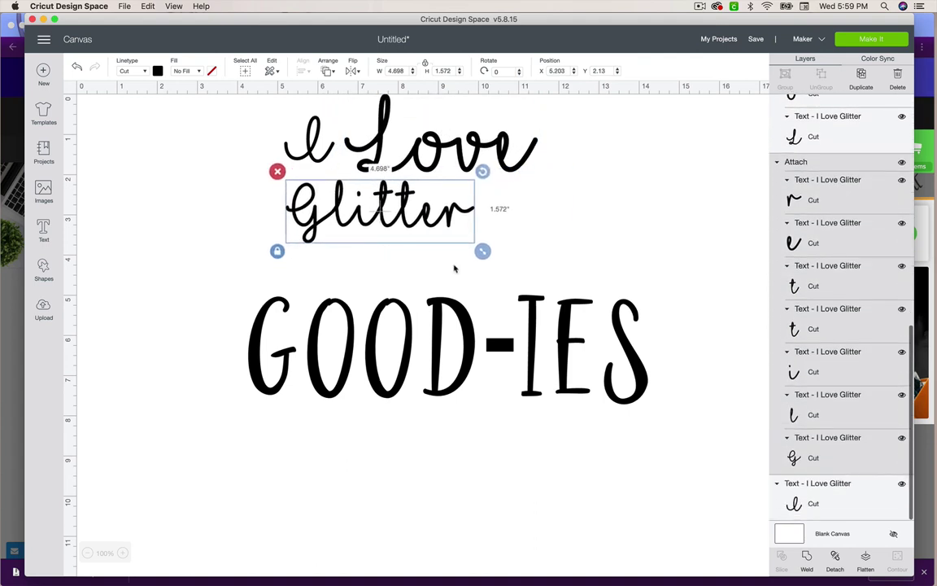
{"action": "left_click_drag", "start_coordinate": [483, 251], "coordinate": [542, 275]}
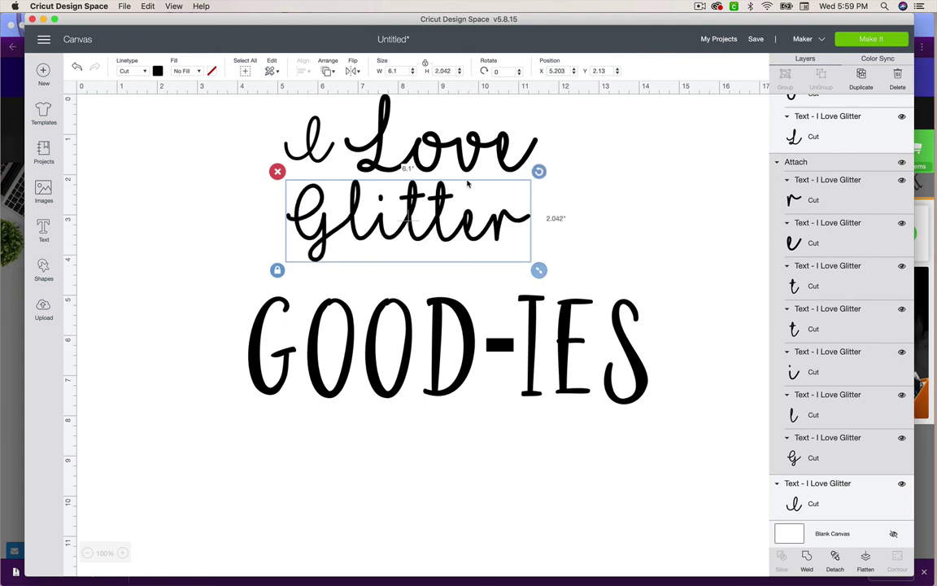
Combine the I Love Glitter script into one 6.1 by 2.042 inch piece
{"action": "left_click_drag", "start_coordinate": [236, 115], "coordinate": [543, 267]}
{"action": "scroll", "coordinate": [826, 120], "scroll_direction": "up", "scroll_amount": 4}
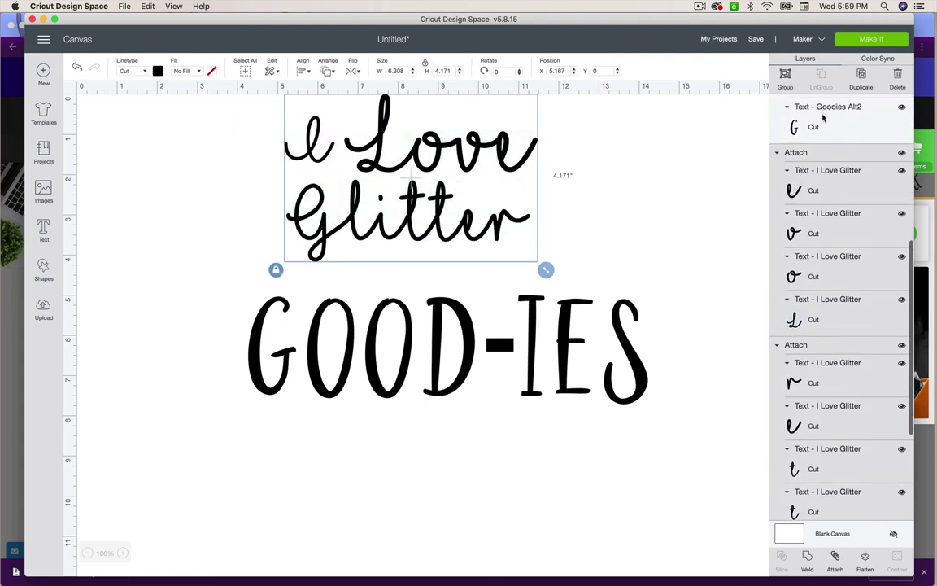
{"action": "left_click", "coordinate": [807, 556]}
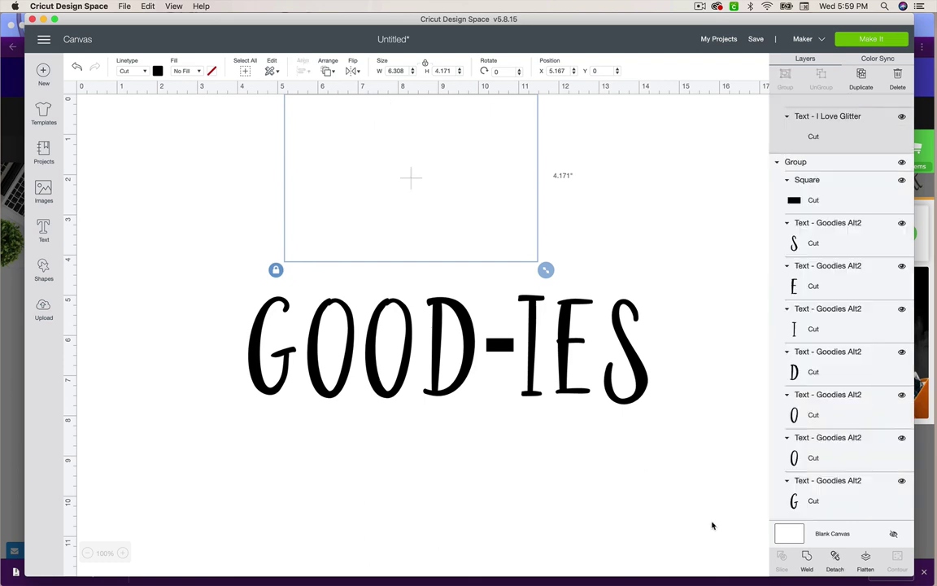
{"action": "left_click_drag", "start_coordinate": [669, 436], "coordinate": [247, 307]}
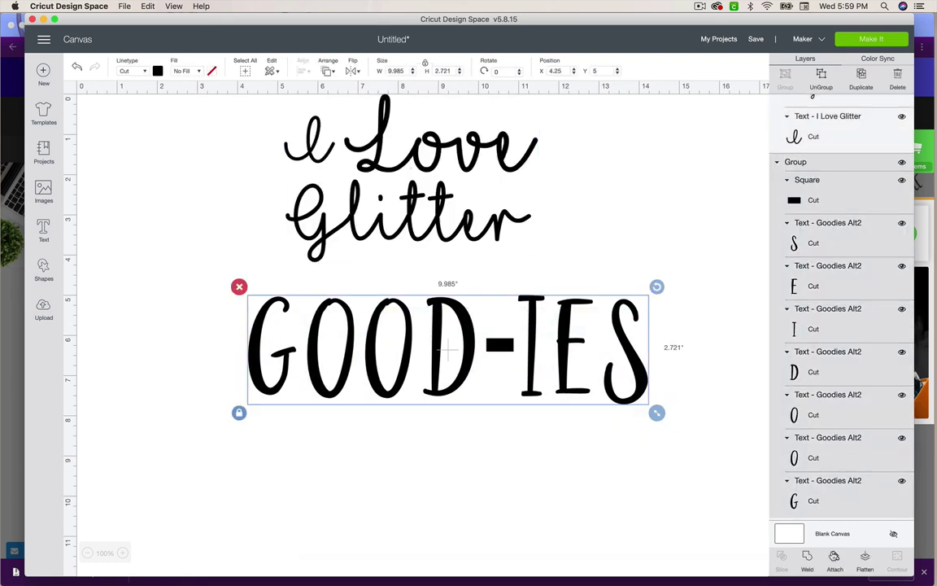
{"action": "scroll", "coordinate": [851, 145], "scroll_direction": "up", "scroll_amount": 5}
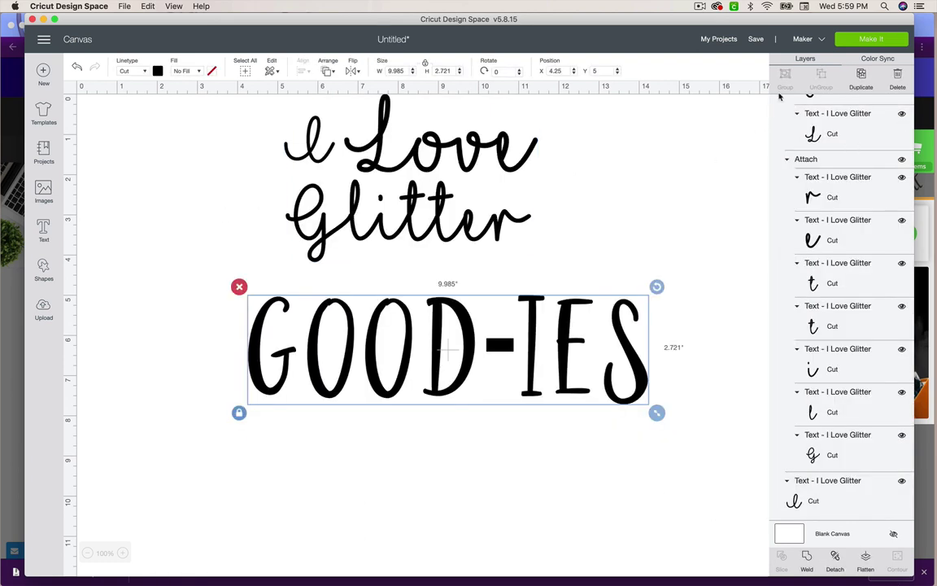
Preview the whole design on one 12 x 12 mat, then cancel back to the canvas
{"action": "left_click", "coordinate": [870, 39]}
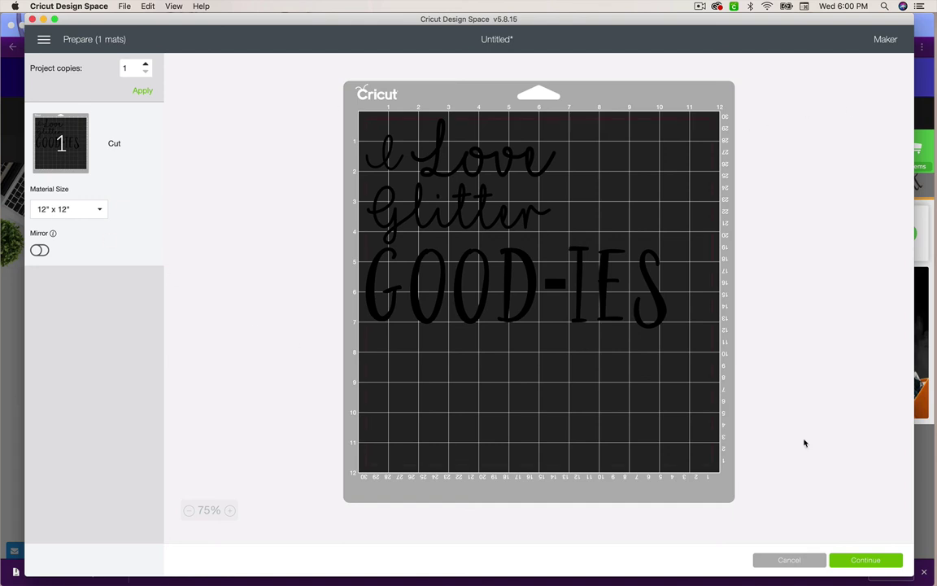
{"action": "left_click", "coordinate": [781, 559]}
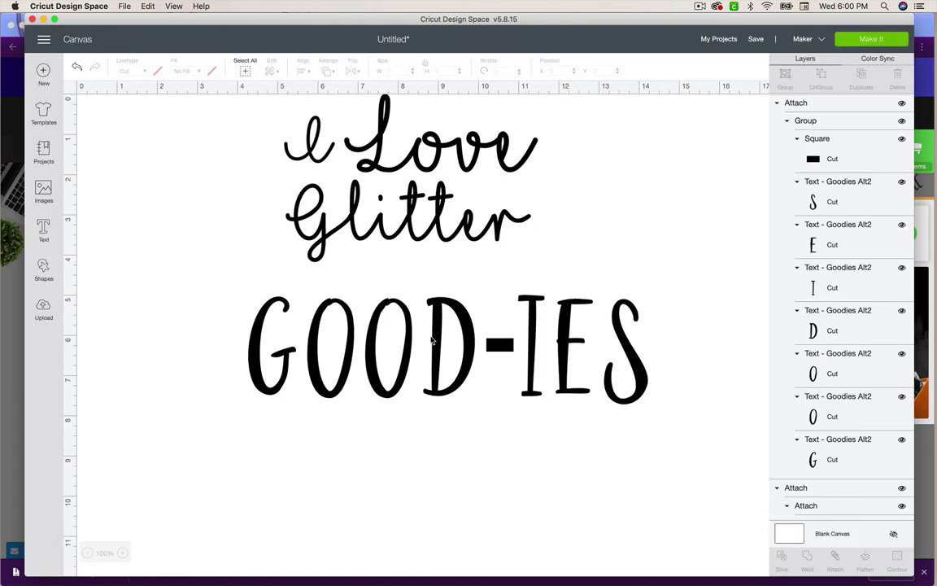